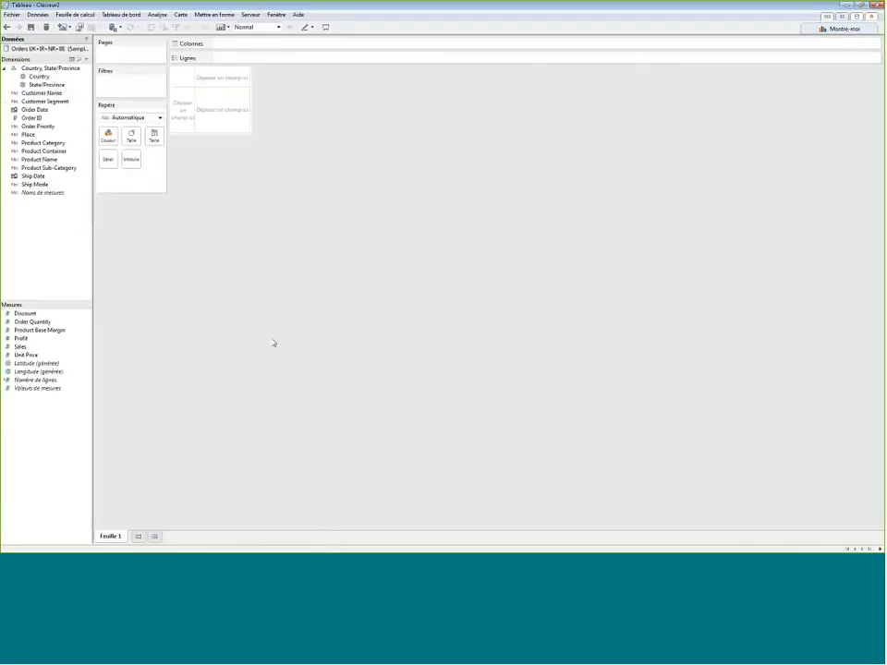
{"action": "mouse_move", "coordinate": [32, 347]}
{"action": "left_mouse_down"}
{"action": "mouse_move", "coordinate": [179, 137]}
{"action": "mouse_move", "coordinate": [179, 123]}
{"action": "left_mouse_up"}
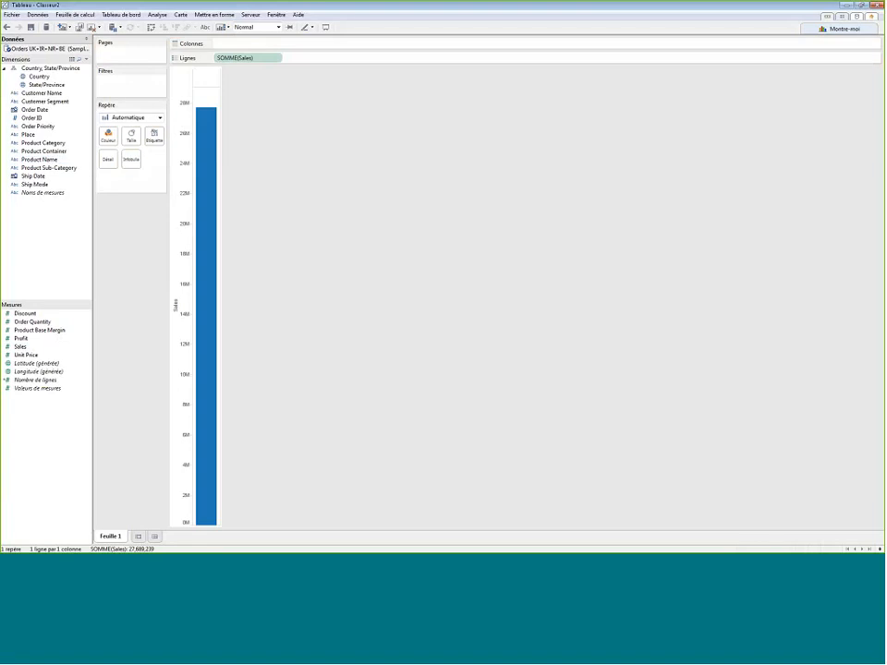
{"action": "mouse_move", "coordinate": [202, 199]}
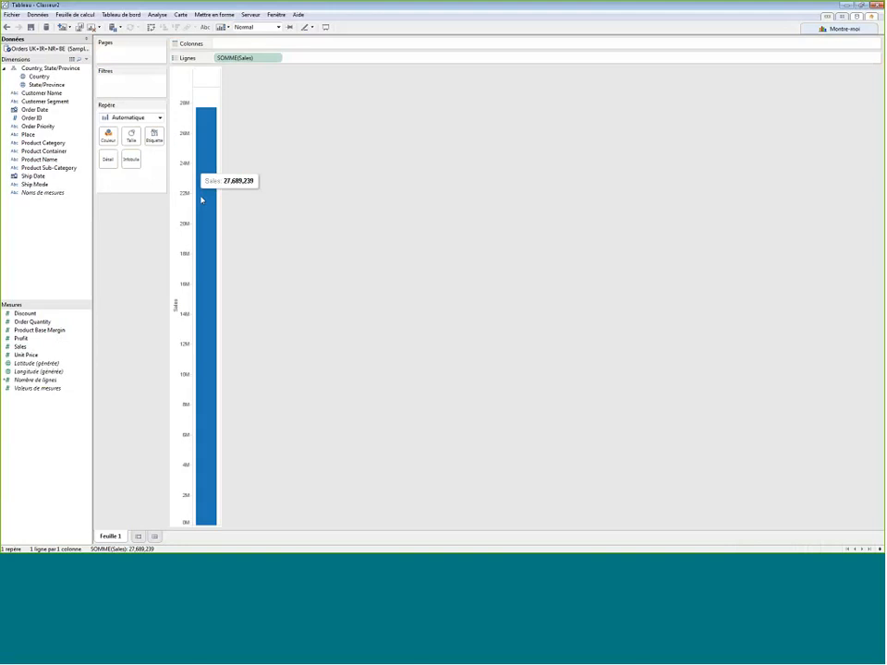
{"action": "left_click", "coordinate": [8, 27]}
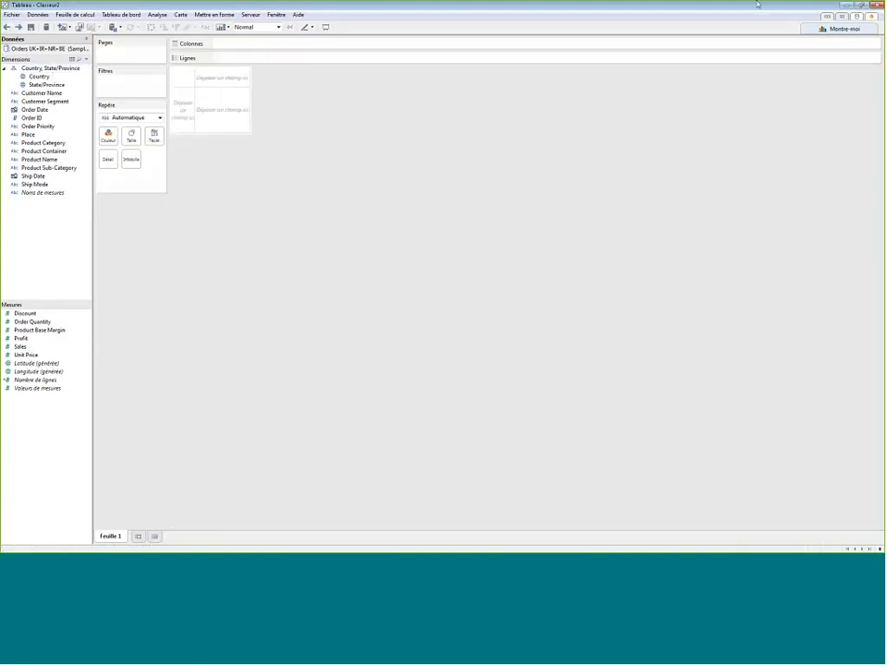
- Close the workbook without saving its changes
{"action": "left_click", "coordinate": [878, 5]}
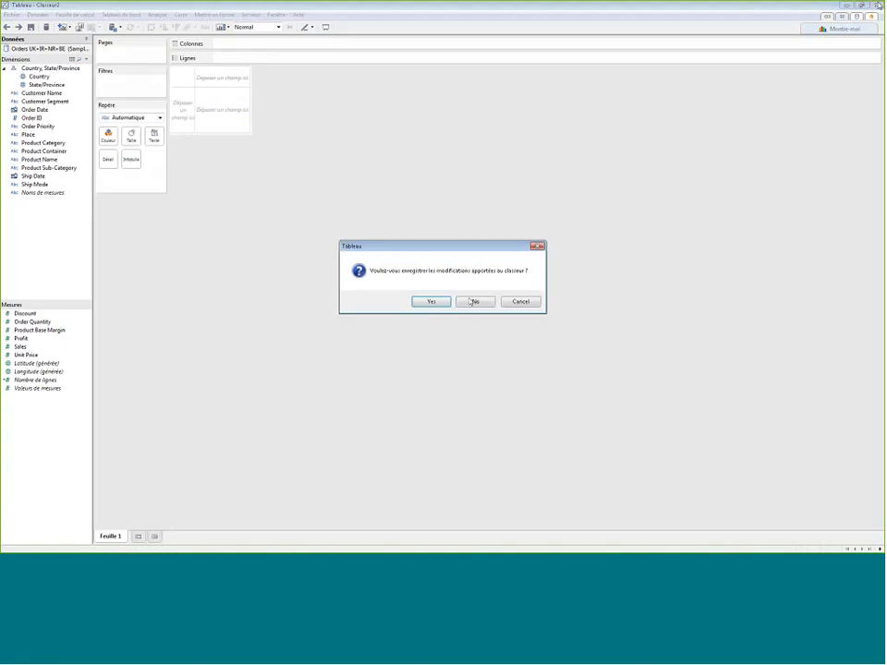
{"action": "left_click", "coordinate": [473, 301]}
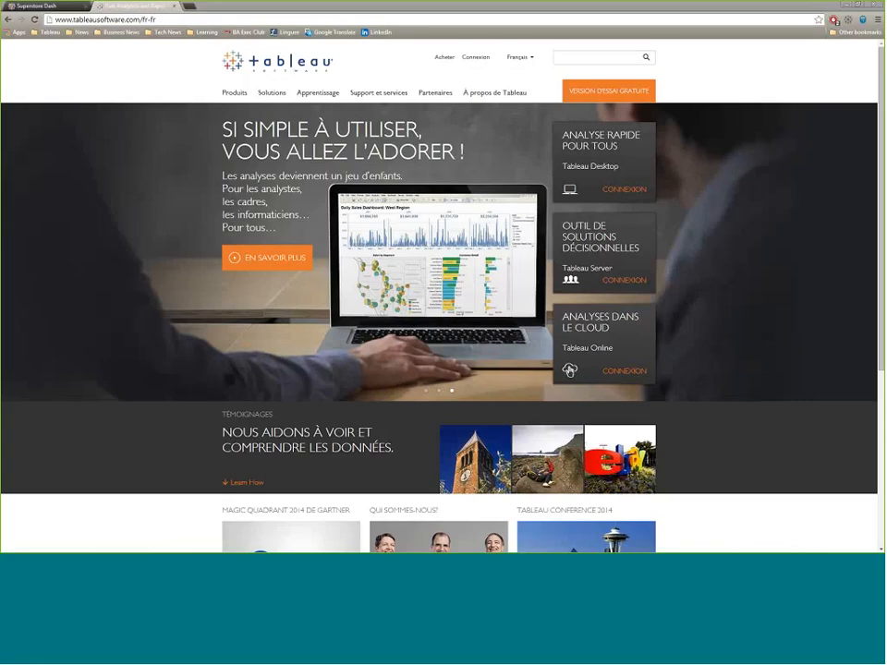
- Switch to the Superstore Dash dashboard in the browser and filter it from the map by France, followed by the United Kingdom
{"action": "left_click", "coordinate": [30, 7]}
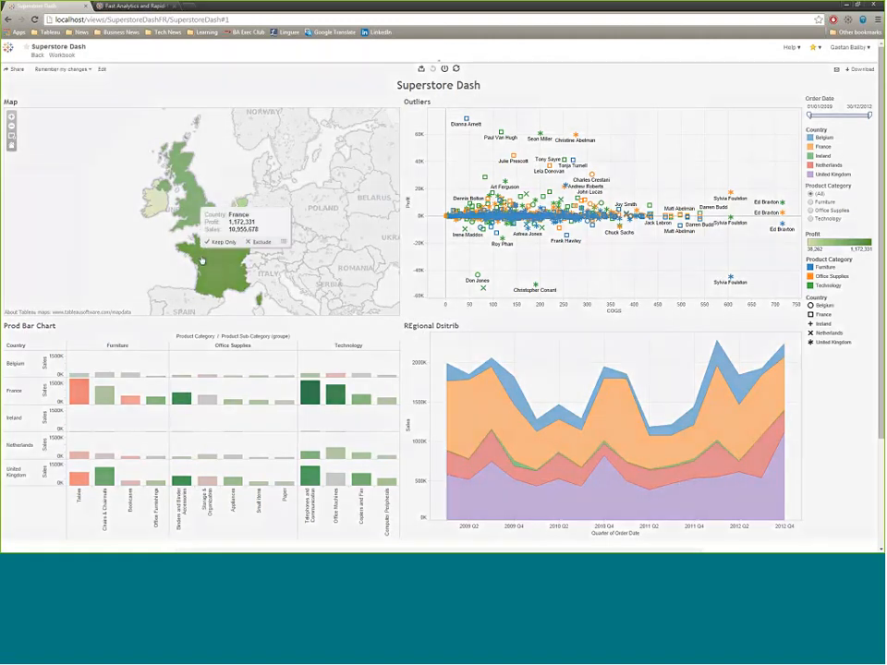
{"action": "left_click", "coordinate": [202, 261]}
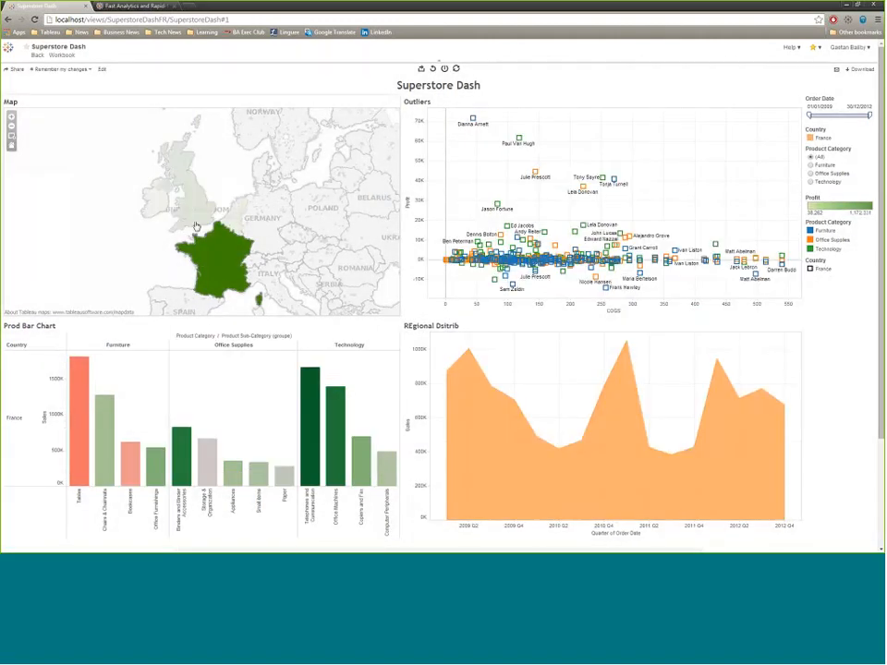
{"action": "left_click", "coordinate": [190, 205]}
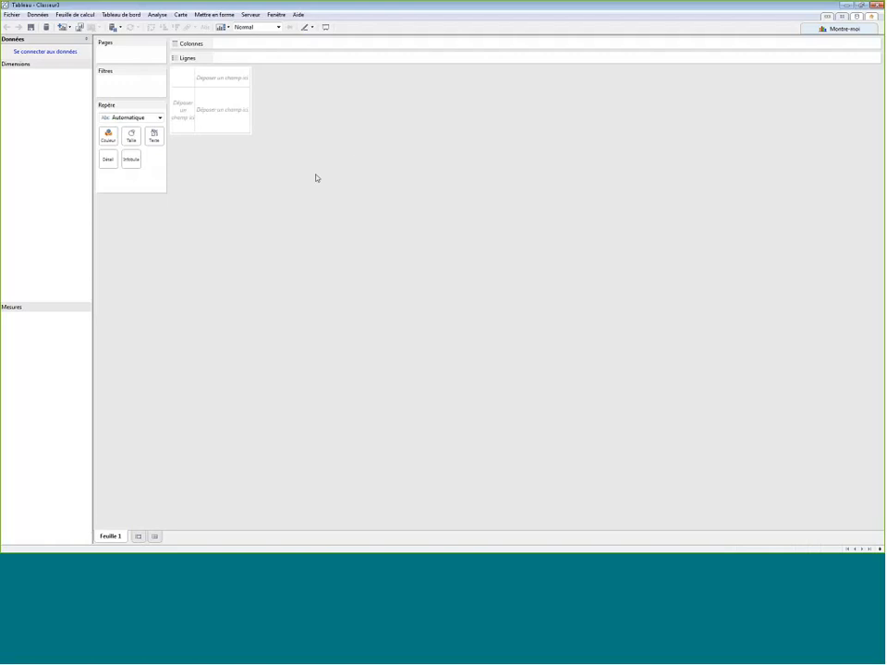
- In the new Tableau workbook, choose the Excel file "Sample - West EU Superstore Sales" as the data source
{"action": "left_click", "coordinate": [47, 52]}
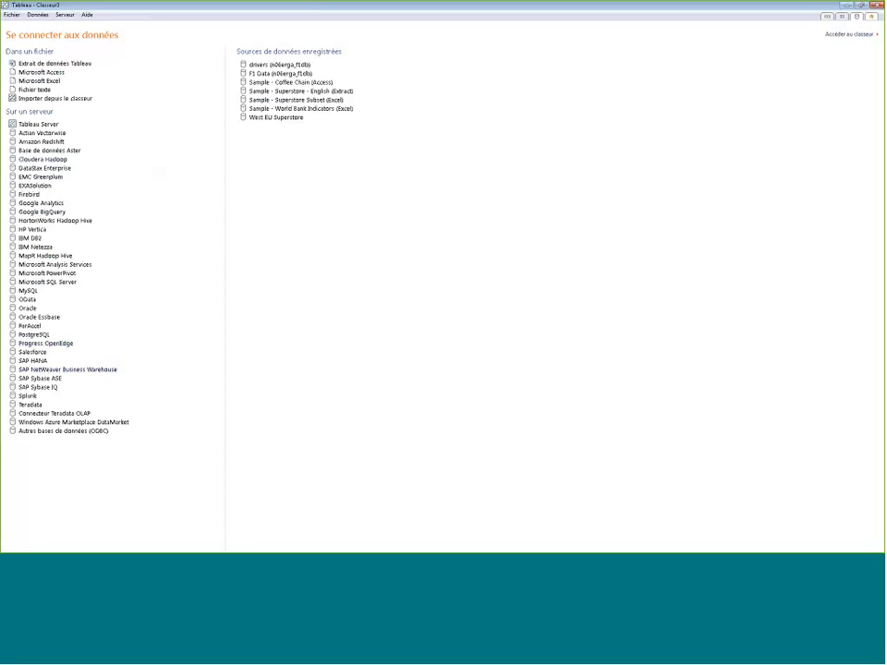
{"action": "left_click", "coordinate": [43, 82]}
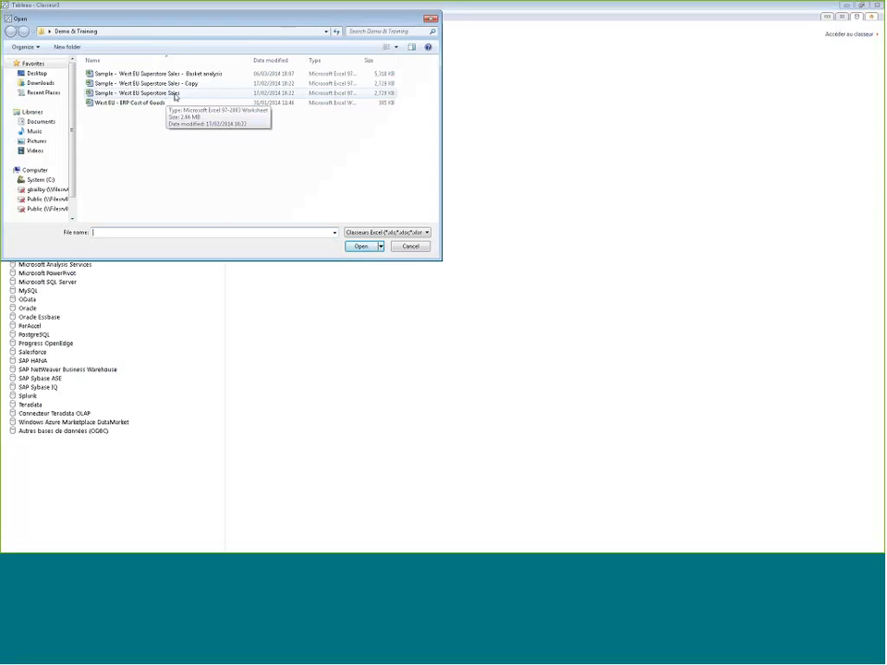
{"action": "double_click", "coordinate": [173, 93]}
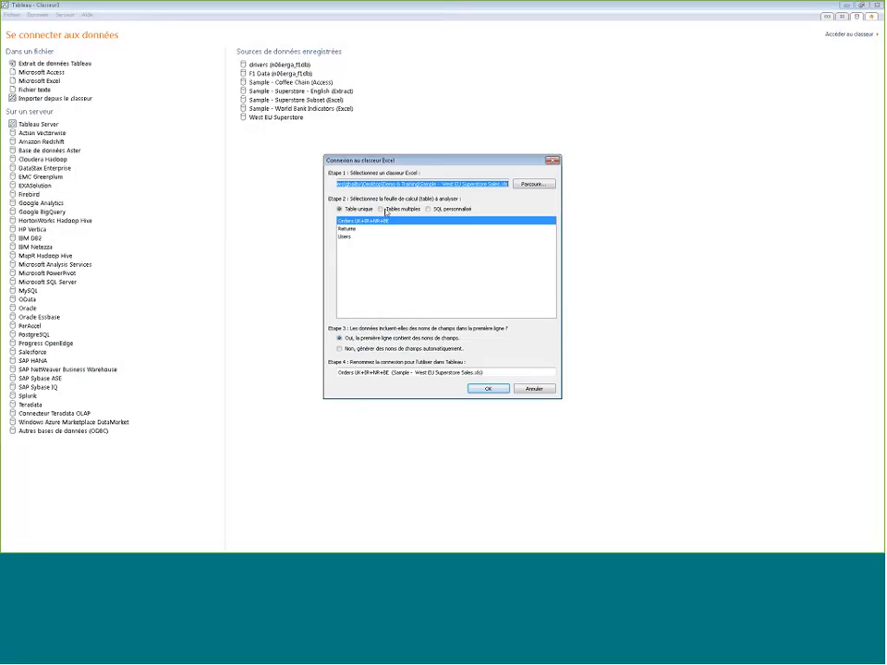
- Connect live to the single table Orders UK+IR+NR+BE, treating the first row as field names
{"action": "left_click", "coordinate": [386, 211]}
{"action": "left_click", "coordinate": [430, 209]}
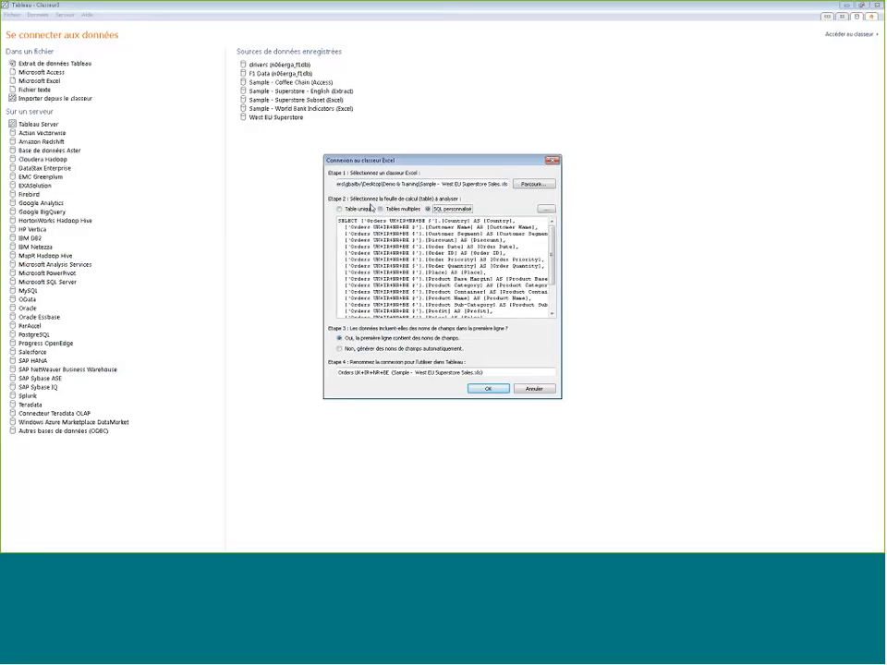
{"action": "left_click", "coordinate": [340, 209]}
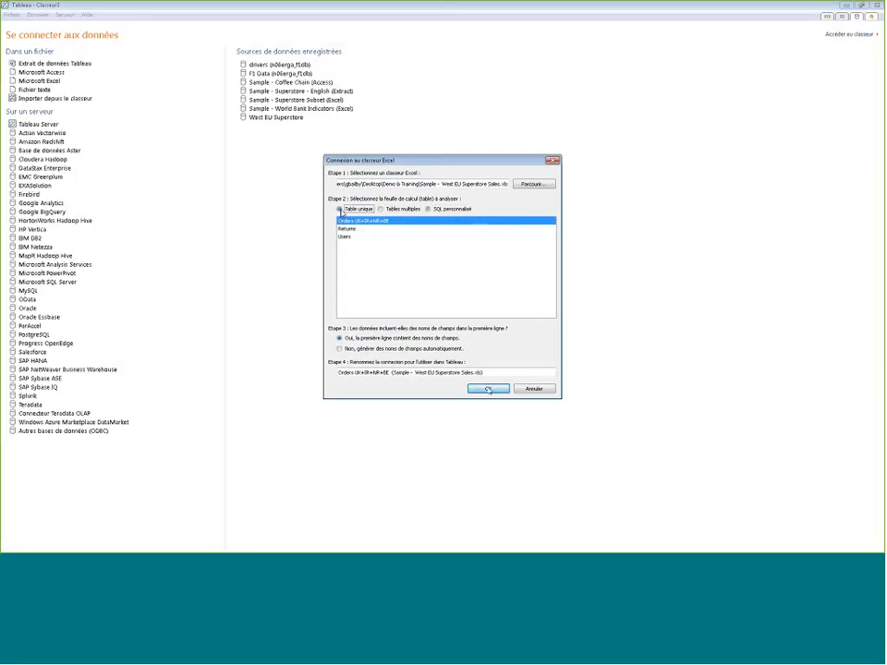
{"action": "left_click", "coordinate": [488, 388]}
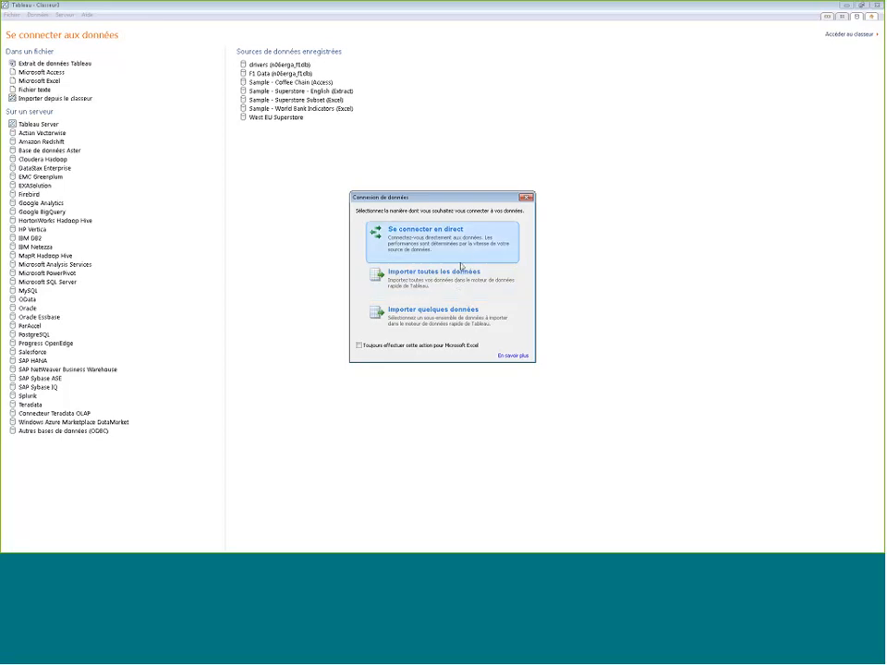
{"action": "left_click", "coordinate": [462, 258]}
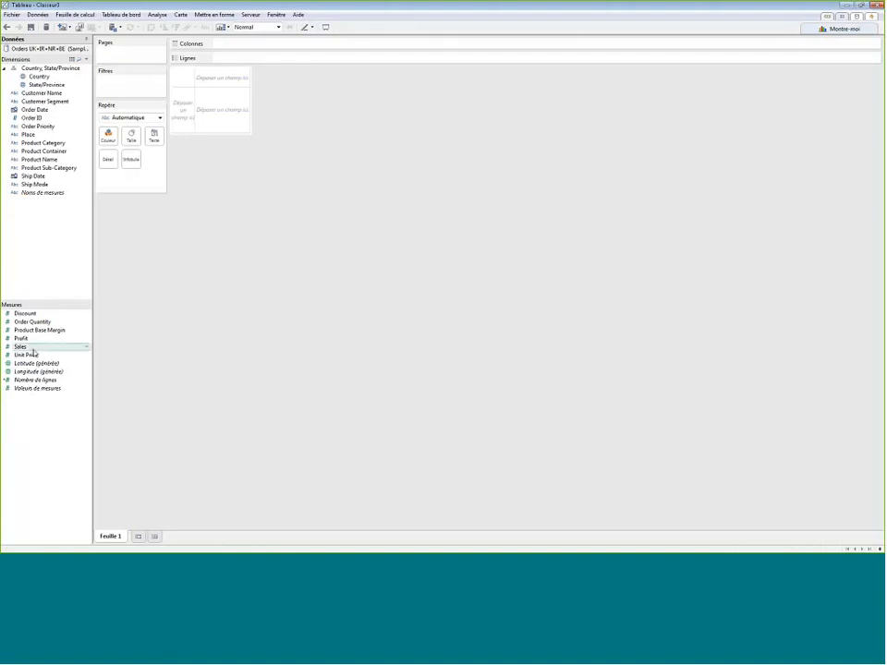
- Plot total Sales as a vertical bar by placing the Sales measure on the rows of the sheet
{"action": "mouse_move", "coordinate": [31, 349]}
{"action": "left_mouse_down"}
{"action": "mouse_move", "coordinate": [176, 172]}
{"action": "mouse_move", "coordinate": [183, 128]}
{"action": "left_mouse_up"}
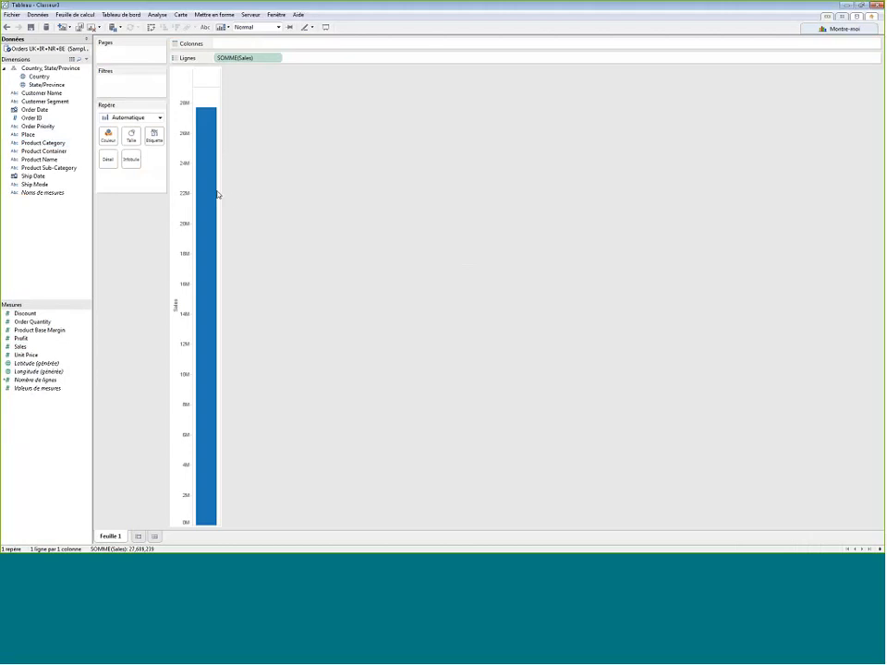
{"action": "mouse_move", "coordinate": [201, 224]}
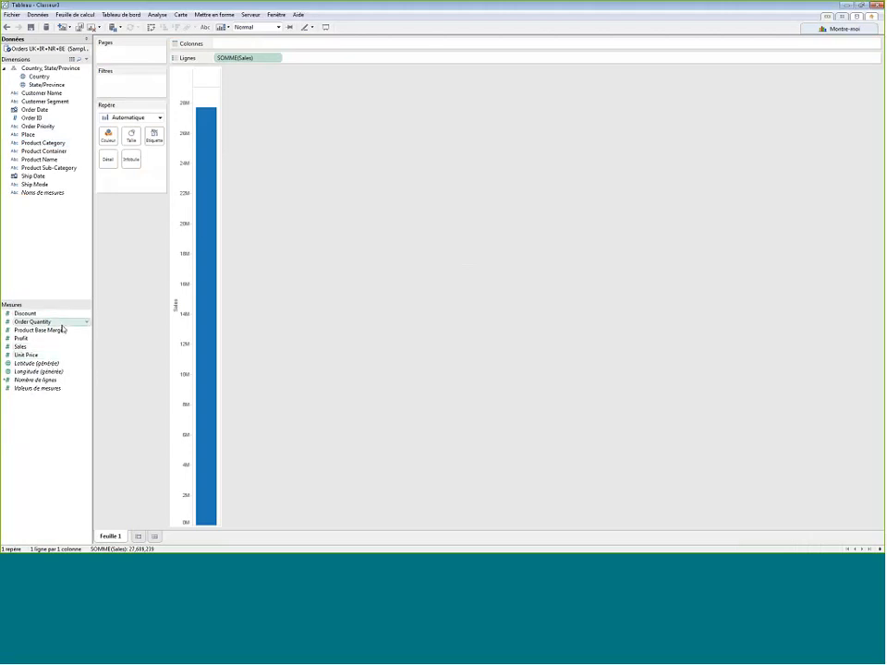
{"action": "mouse_move", "coordinate": [215, 316]}
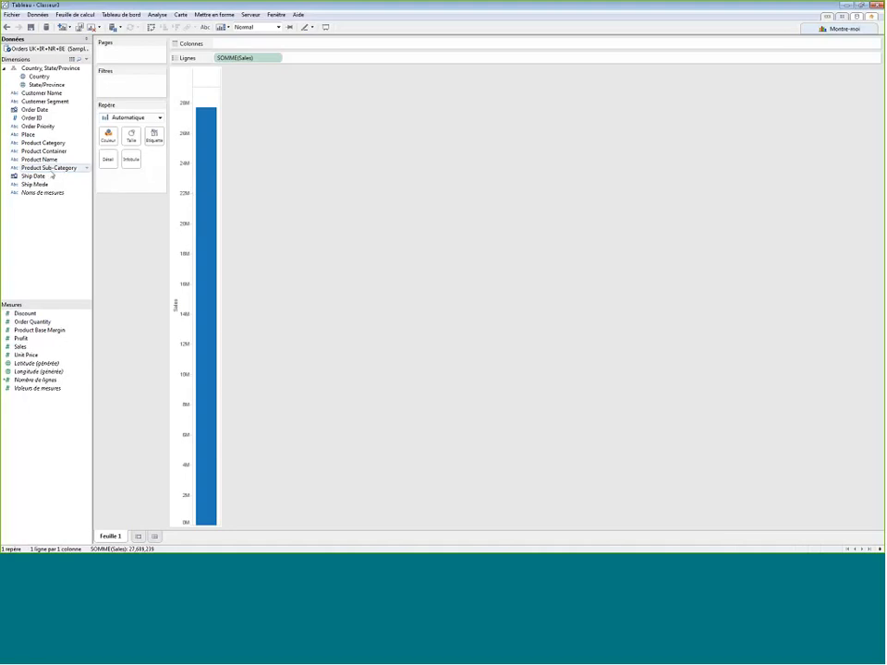
- Create a hierarchy from Product Category, Product Sub-Category and Product Name with the suggested name, and collapse it in the dimensions list
{"action": "left_click_drag", "start_coordinate": [53, 170], "coordinate": [44, 143]}
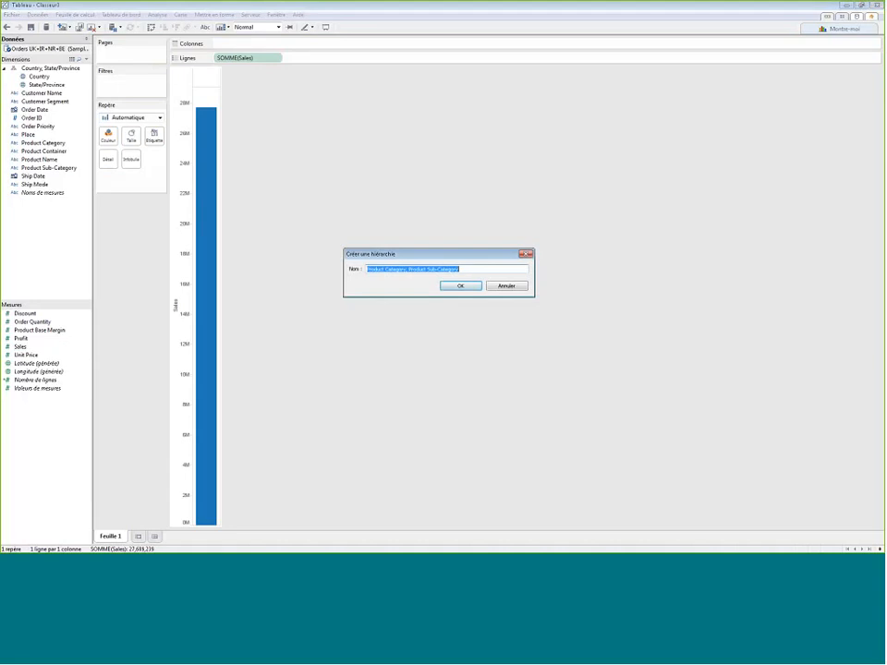
{"action": "left_click", "coordinate": [459, 286]}
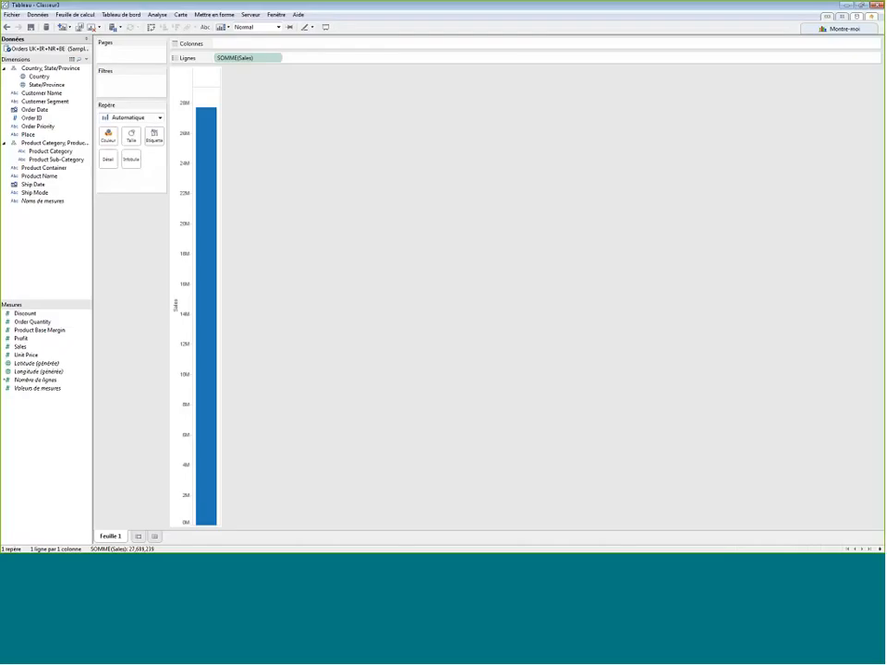
{"action": "left_click_drag", "start_coordinate": [46, 175], "coordinate": [45, 145]}
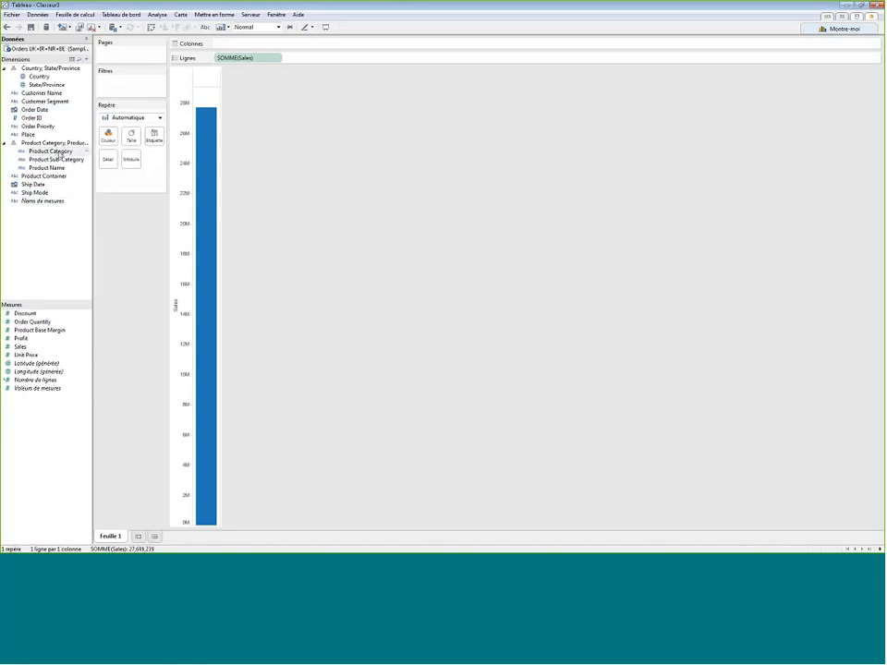
{"action": "left_click", "coordinate": [4, 143]}
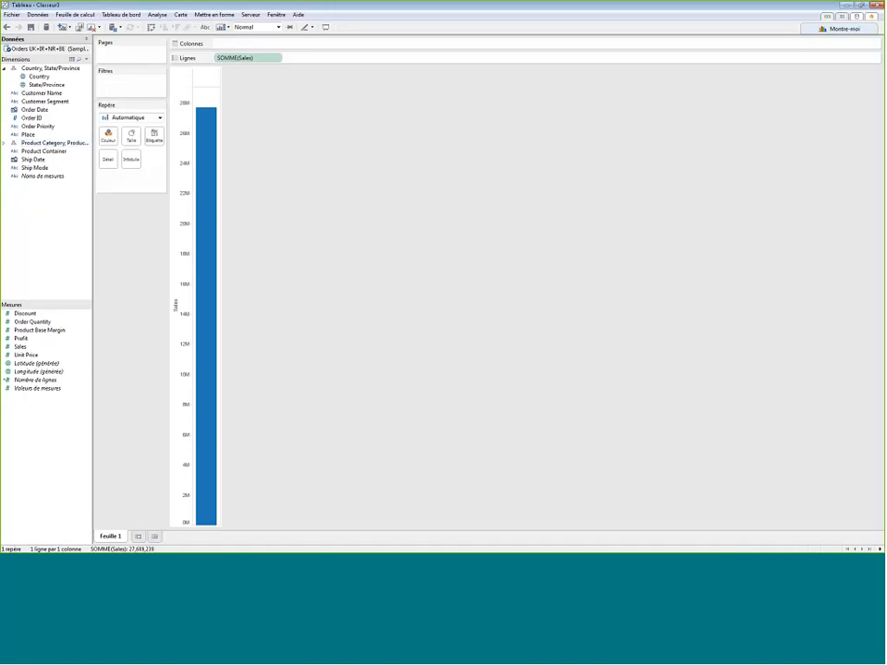
- Break Sales down in columns by Product Category and Product Sub-Category using the hierarchy, and sort the bars in descending order
{"action": "mouse_move", "coordinate": [205, 191]}
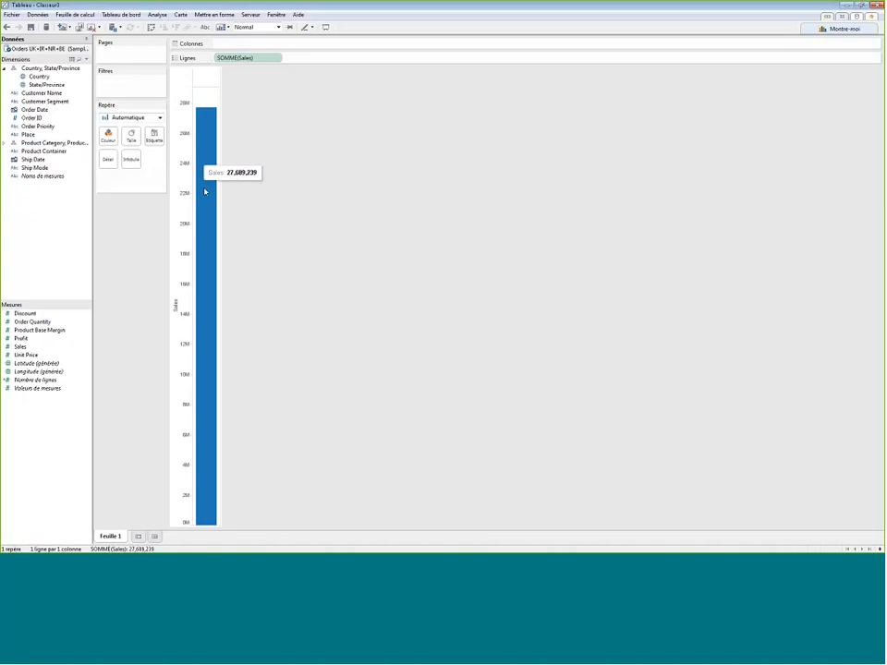
{"action": "left_click_drag", "start_coordinate": [55, 143], "coordinate": [239, 47]}
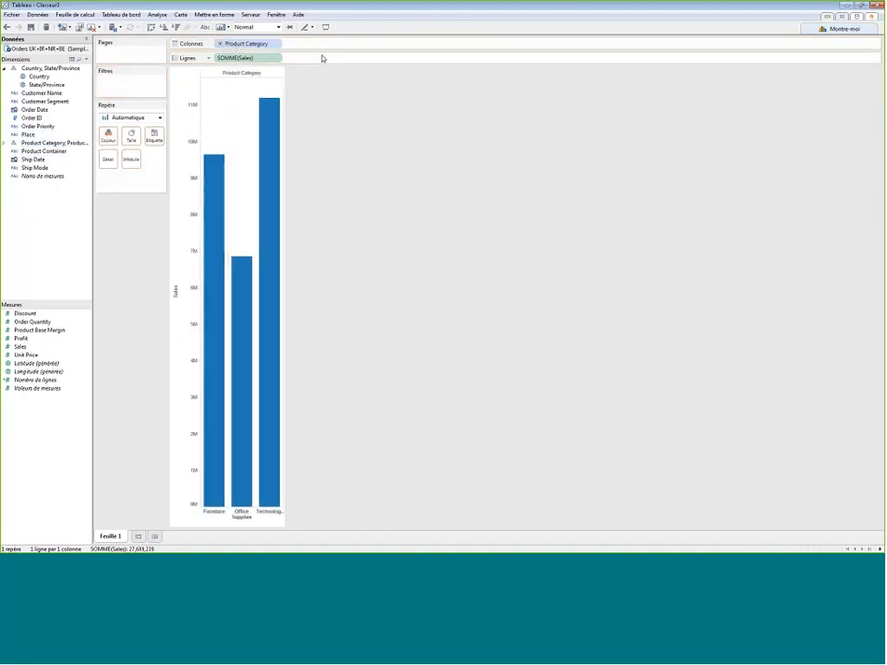
{"action": "left_click", "coordinate": [221, 45]}
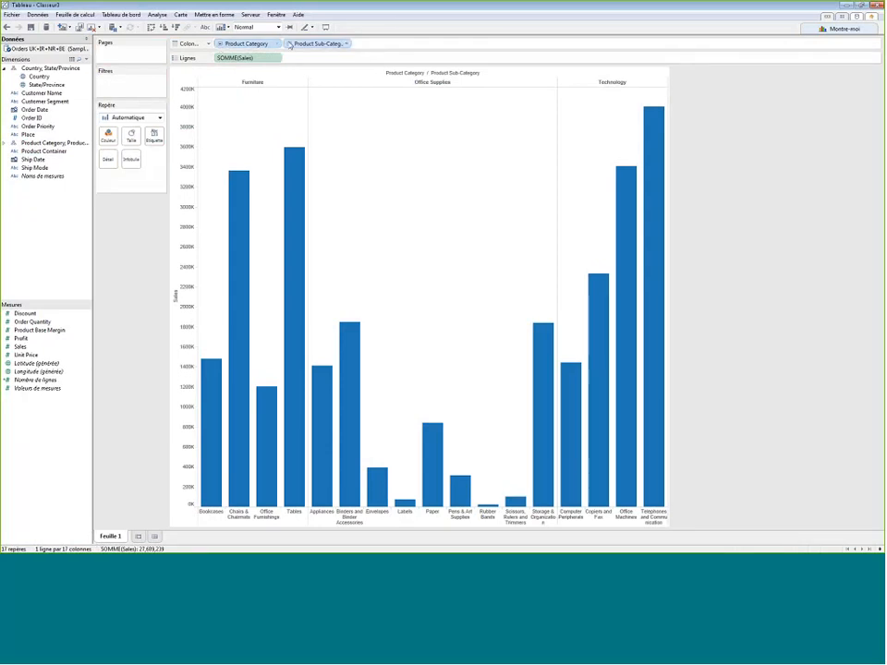
{"action": "left_click", "coordinate": [290, 44]}
{"action": "left_click", "coordinate": [290, 44]}
{"action": "left_click", "coordinate": [176, 28]}
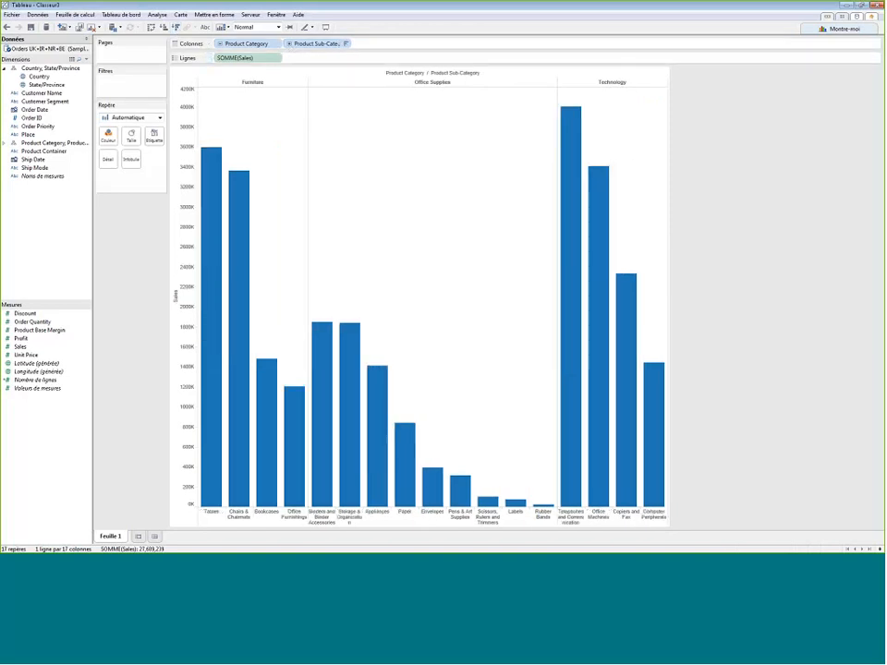
- Group the sub-categories Envelopes, Pens & Art Supplies, Scissors, Rulers and Trimmers, Labels and Rubber Bands into a single bar
{"action": "left_click", "coordinate": [428, 517]}
{"action": "left_click", "coordinate": [536, 520], "text": "shift"}
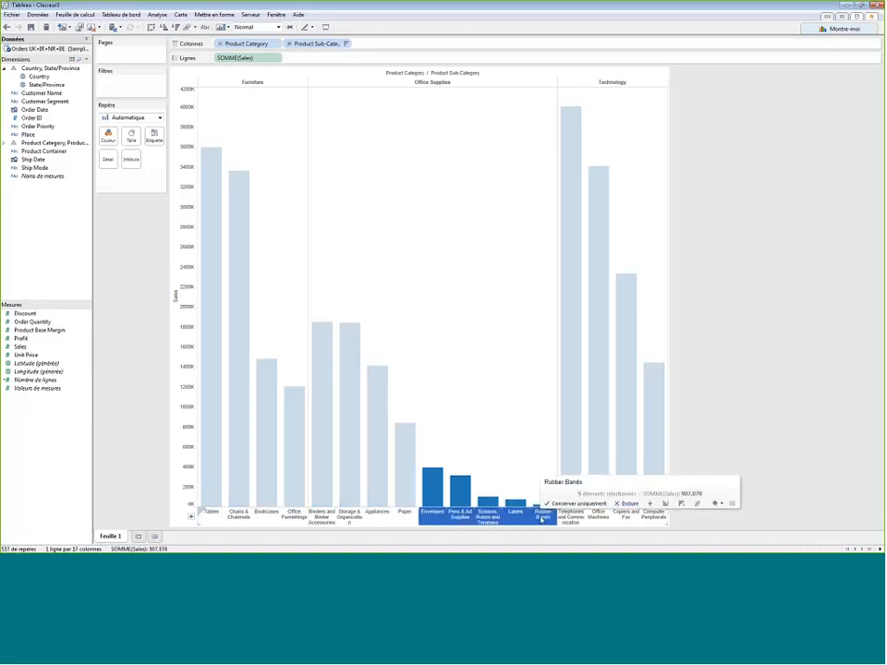
{"action": "mouse_move", "coordinate": [524, 515]}
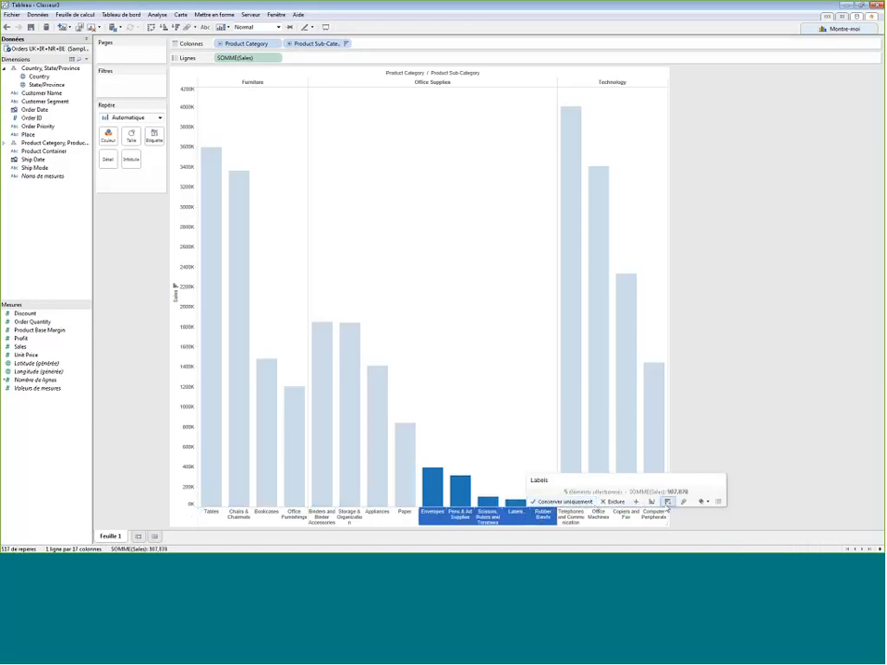
{"action": "left_click", "coordinate": [623, 494]}
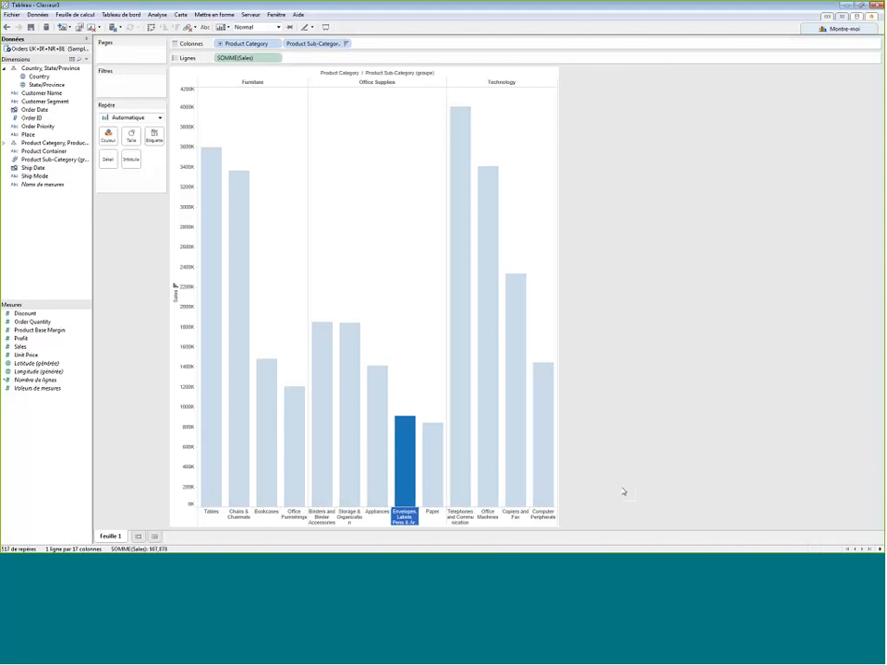
- Change the alias of the grouped office supplies sub-category to "Petits objets" and clear the bar selection
{"action": "right_click", "coordinate": [415, 523]}
{"action": "left_click", "coordinate": [439, 515]}
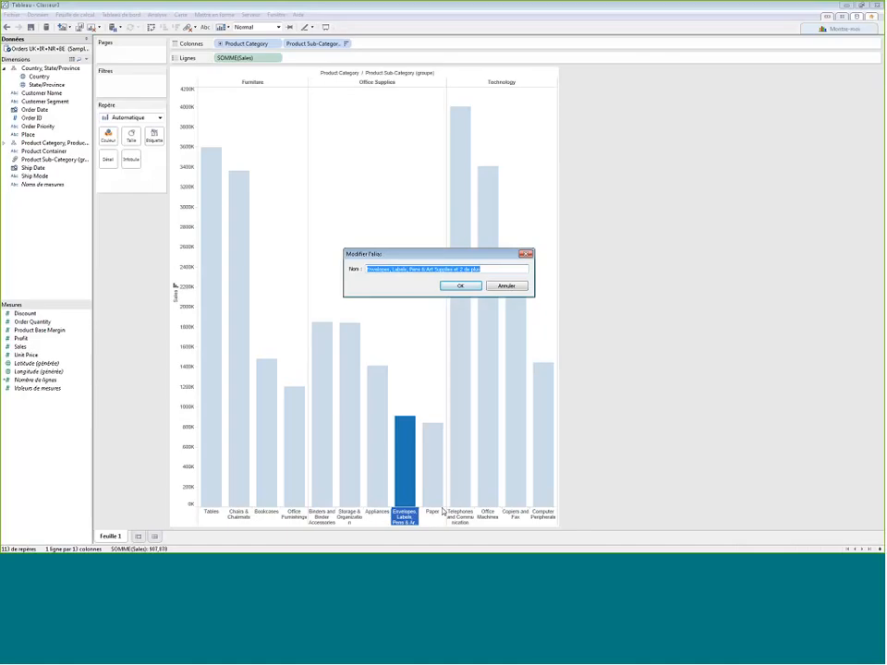
{"action": "type", "text": "Petits"}
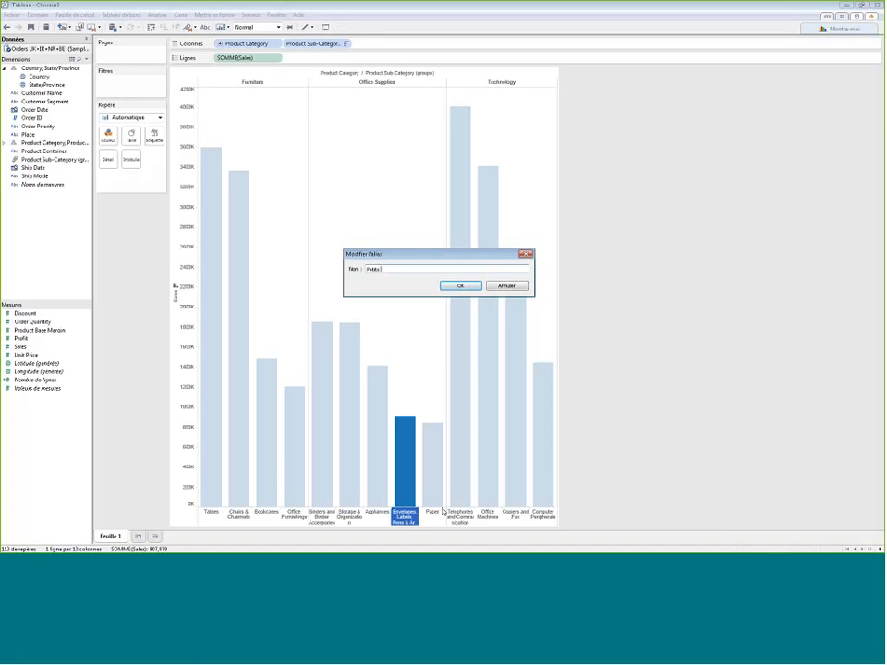
{"action": "type", "text": "objet"}
{"action": "key", "text": "Return"}
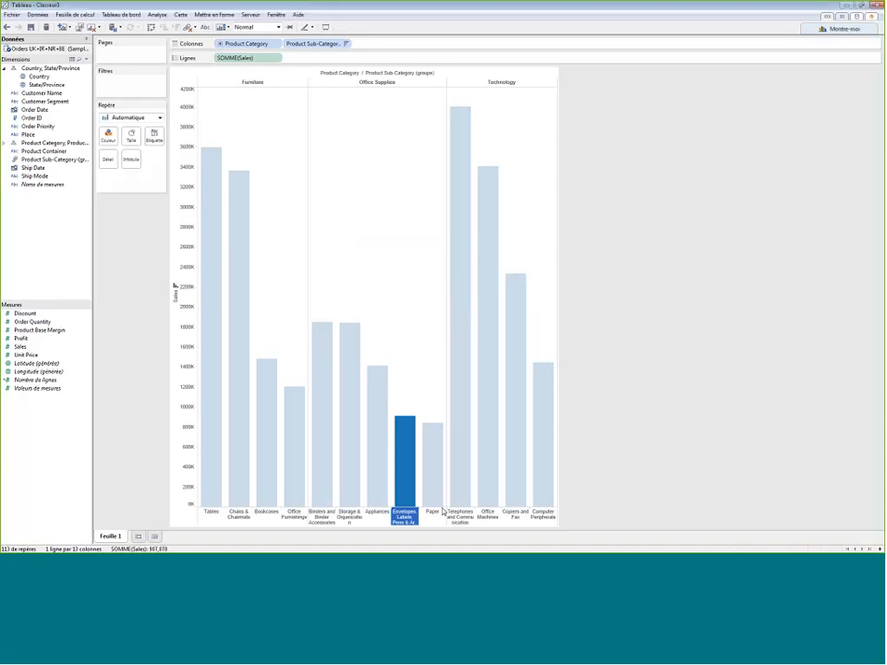
{"action": "left_click", "coordinate": [163, 388]}
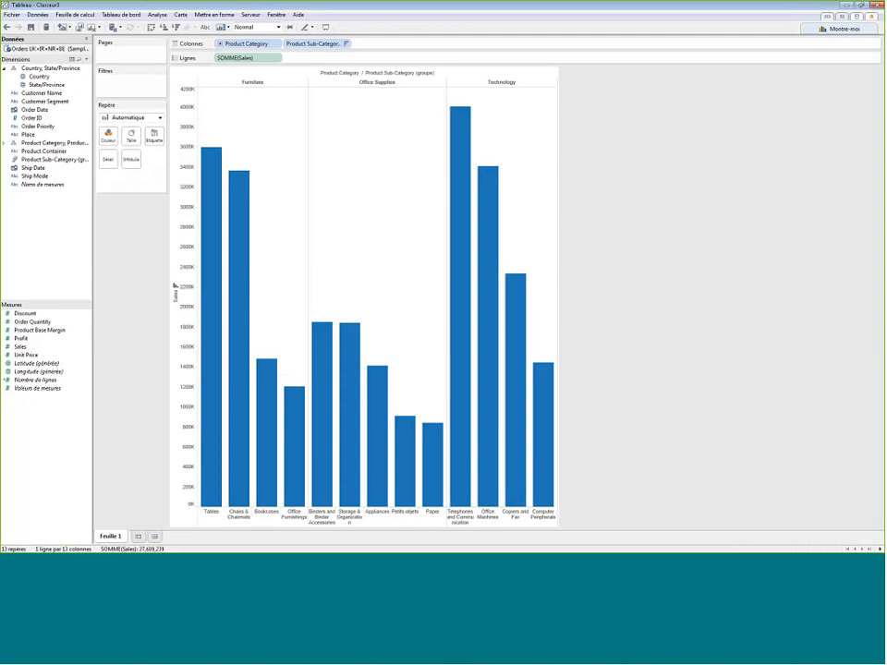
- Colour the sales bars by Profit and split the chart into one row per Country
{"action": "mouse_move", "coordinate": [204, 265]}
{"action": "left_click_drag", "start_coordinate": [21, 338], "coordinate": [307, 273]}
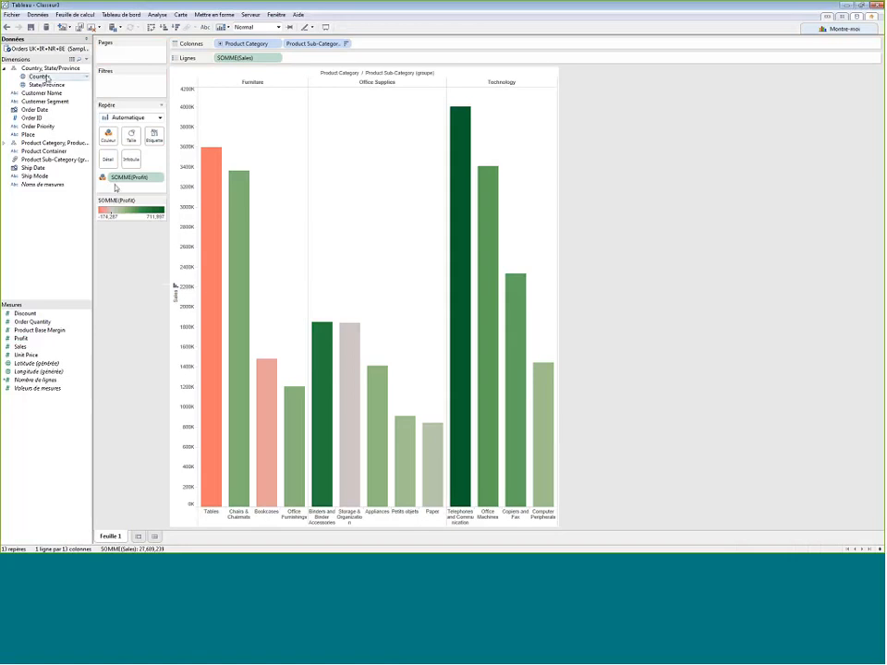
{"action": "left_click_drag", "start_coordinate": [40, 79], "coordinate": [225, 58]}
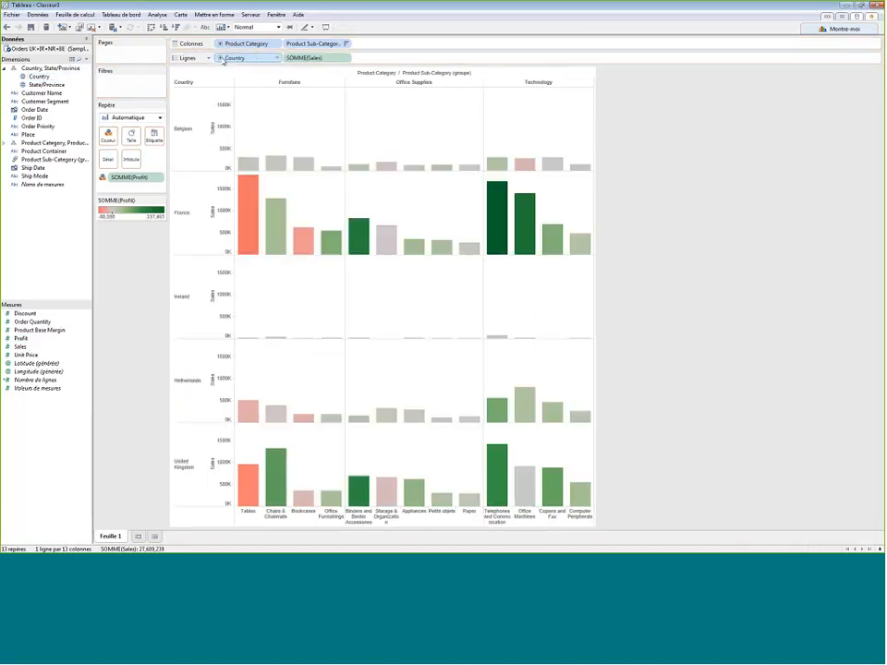
- Swap the chart's rows and columns, and review the underlying records behind the Tables bar for France
{"action": "left_click", "coordinate": [151, 27]}
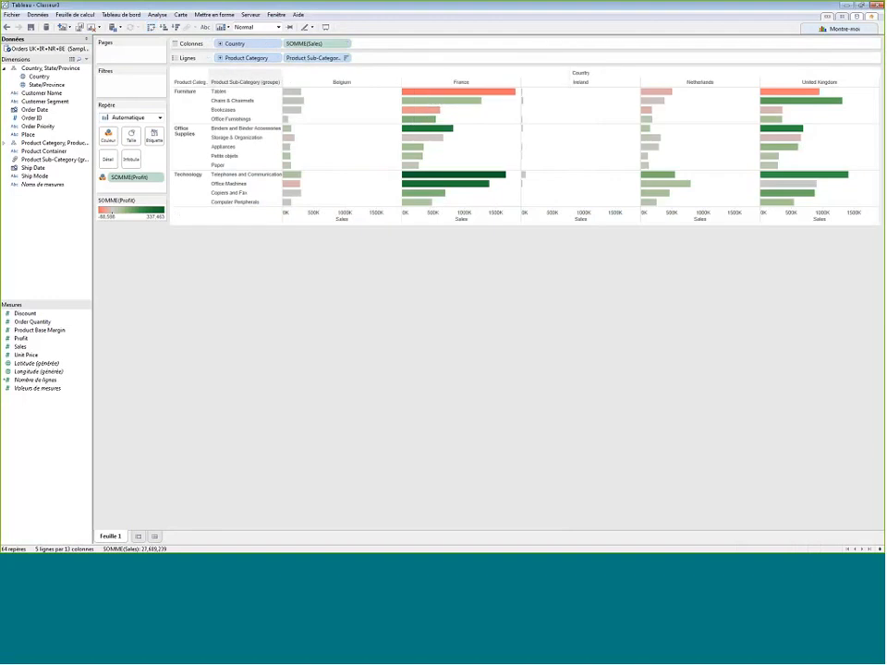
{"action": "mouse_move", "coordinate": [476, 93]}
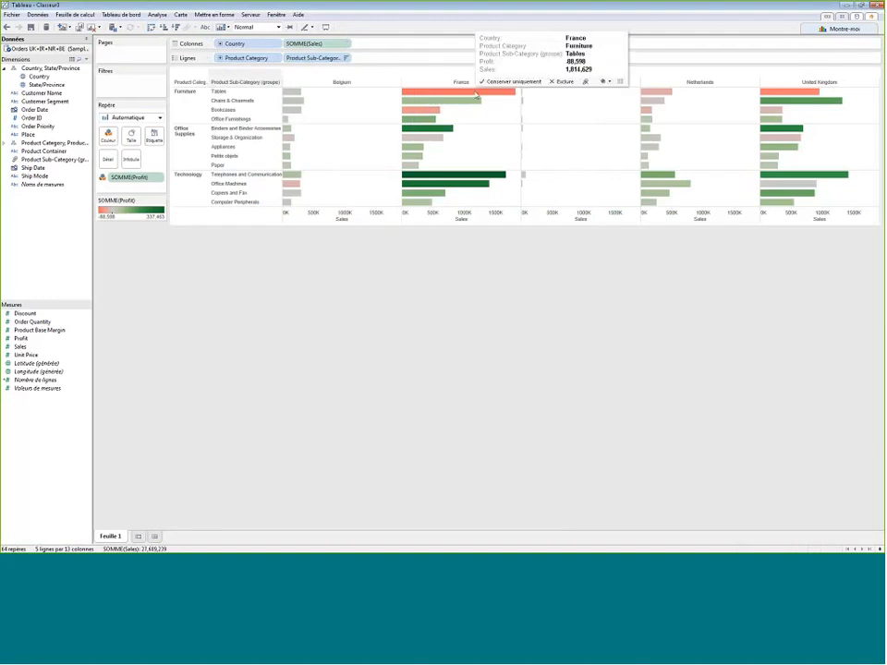
{"action": "mouse_move", "coordinate": [789, 96]}
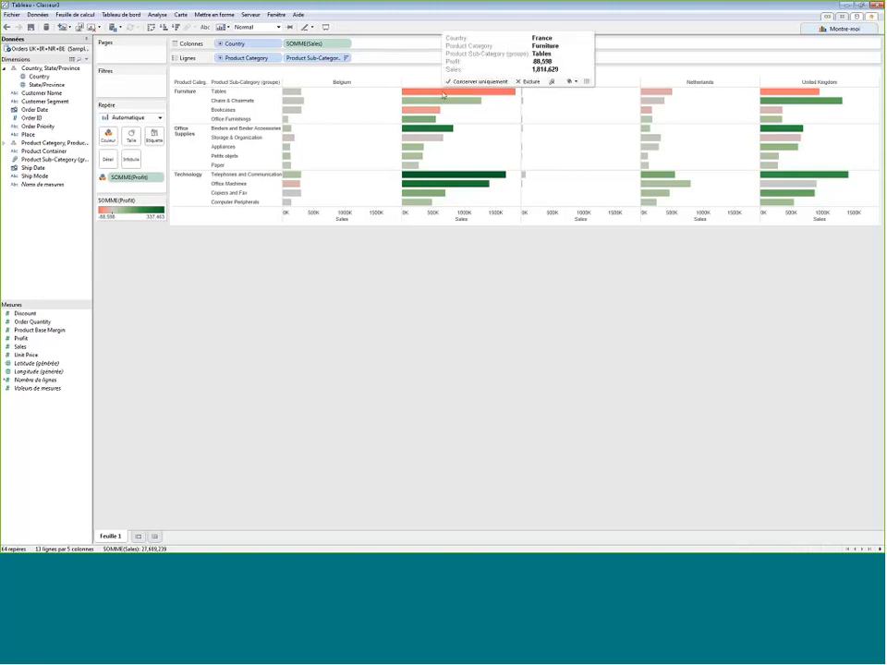
{"action": "left_click", "coordinate": [587, 82]}
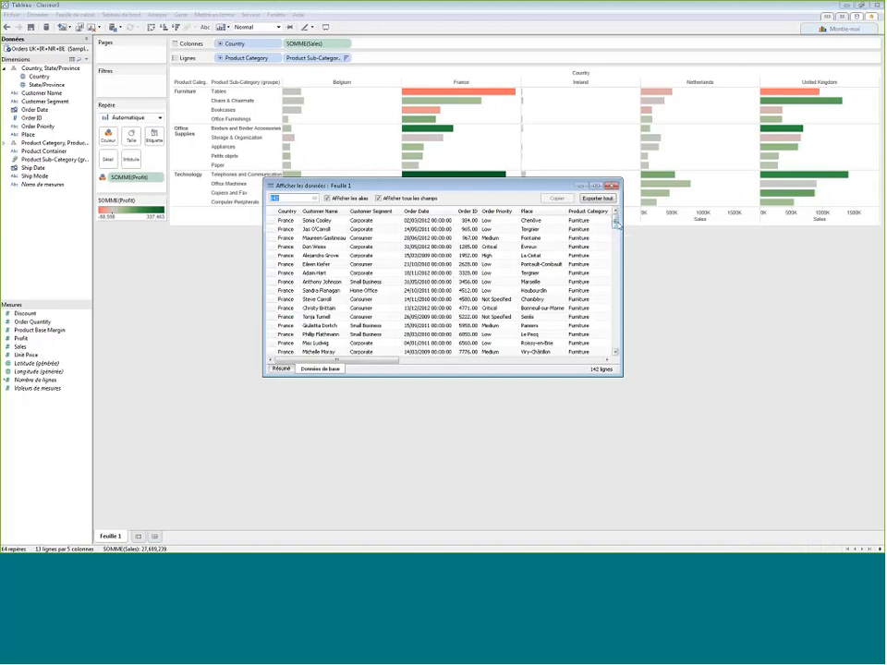
{"action": "left_click_drag", "start_coordinate": [616, 222], "coordinate": [615, 318]}
{"action": "left_click", "coordinate": [611, 187]}
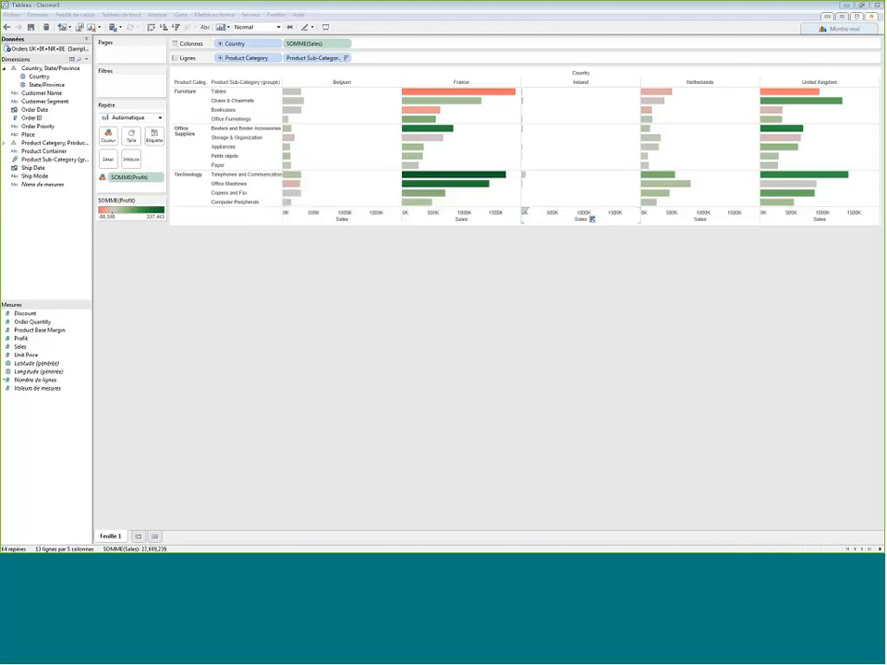
- Duplicate the sales chart sheet as a crosstab and show column grand totals in it
{"action": "right_click", "coordinate": [112, 536]}
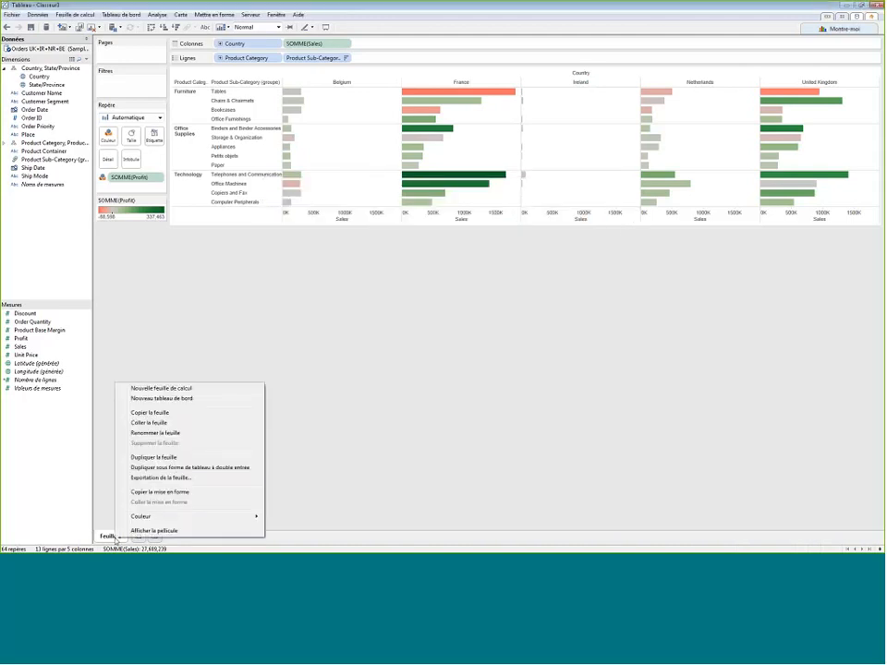
{"action": "left_click", "coordinate": [179, 468]}
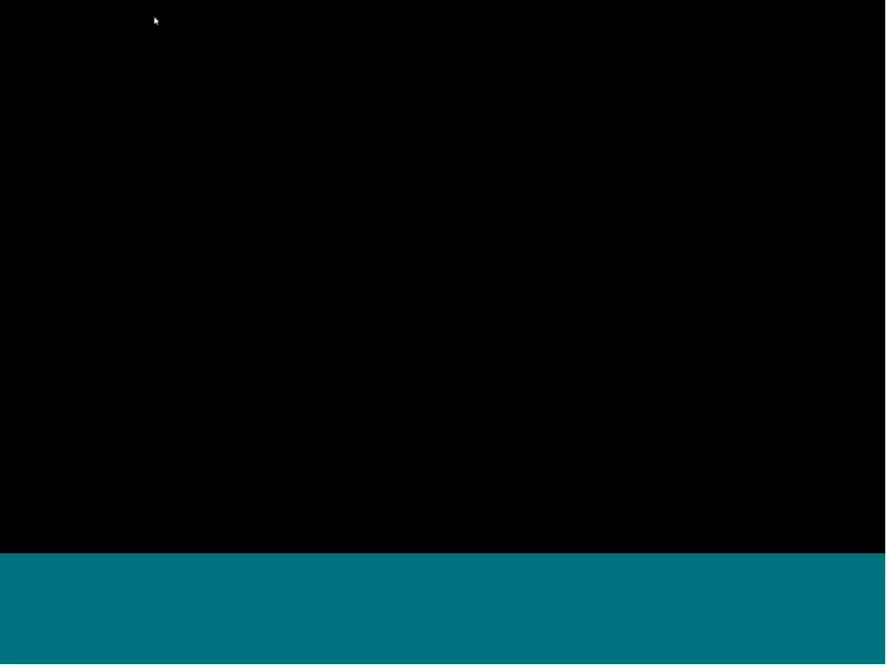
{"action": "left_click", "coordinate": [155, 19]}
{"action": "mouse_move", "coordinate": [182, 97]}
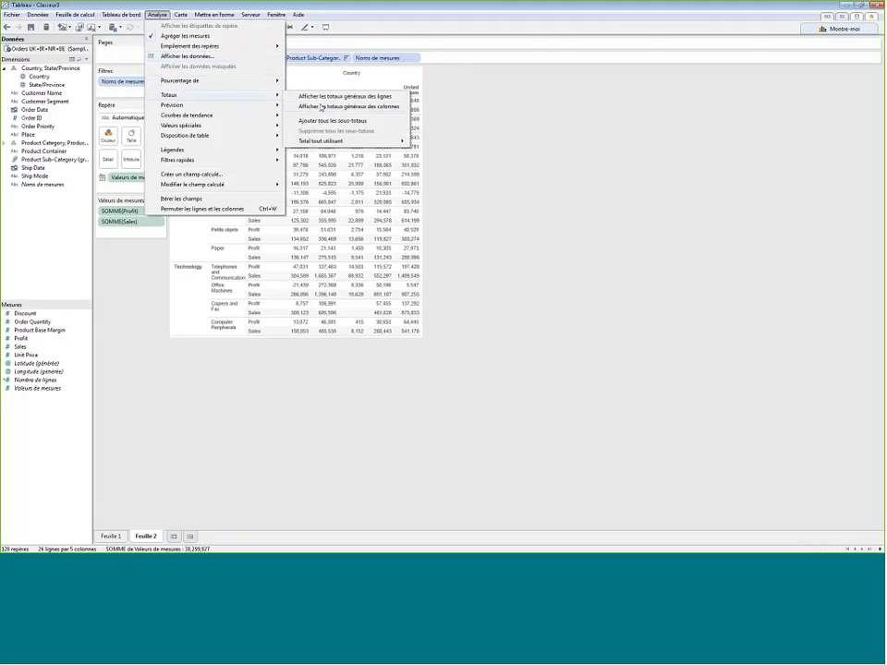
{"action": "left_click", "coordinate": [321, 107]}
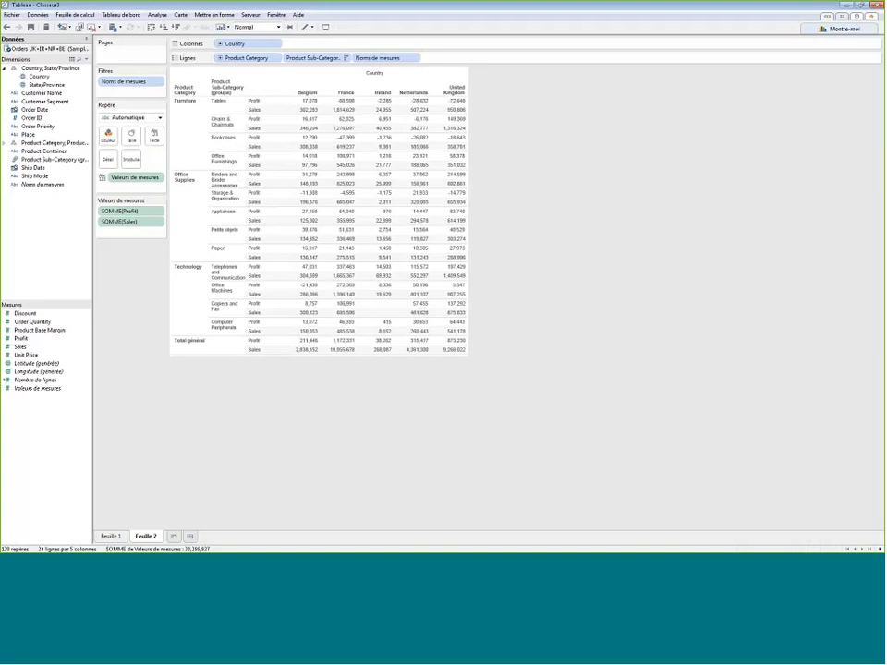
{"action": "mouse_move", "coordinate": [317, 273]}
- Rename the original bar chart sheet "Feuille 1" as "Produits"
{"action": "left_click", "coordinate": [118, 536]}
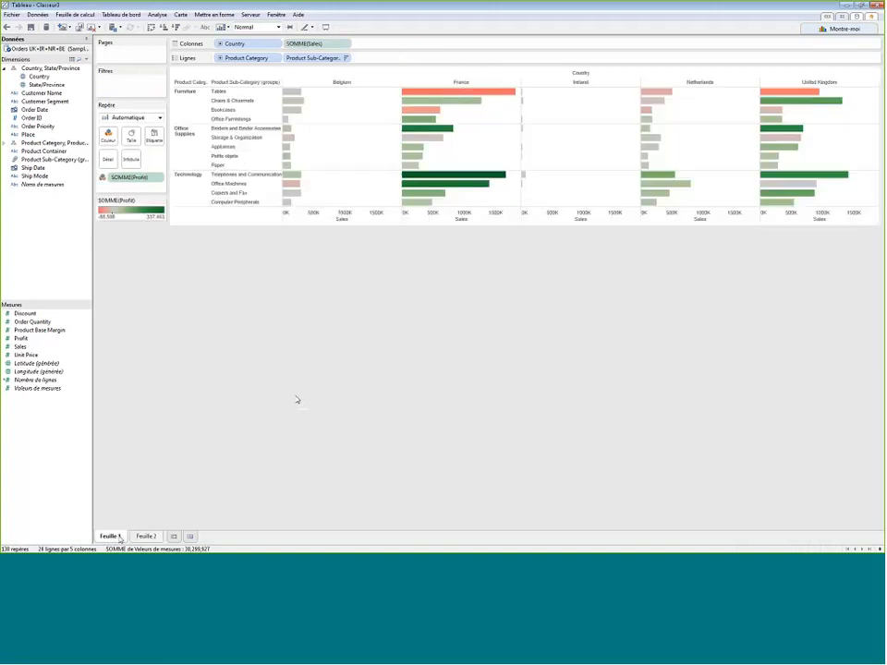
{"action": "right_click", "coordinate": [118, 536]}
{"action": "left_click", "coordinate": [174, 431]}
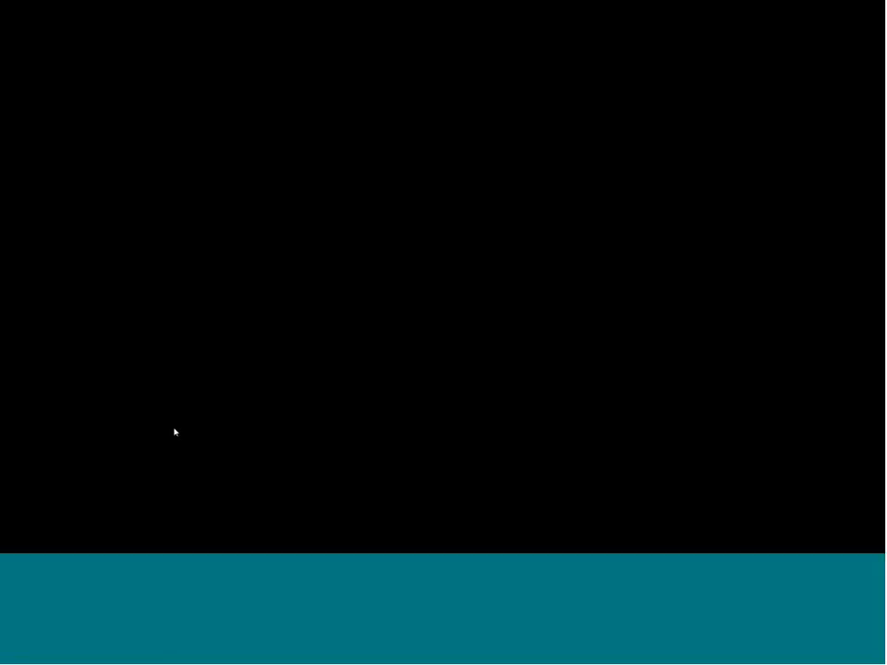
{"action": "type", "text": "Prou"}
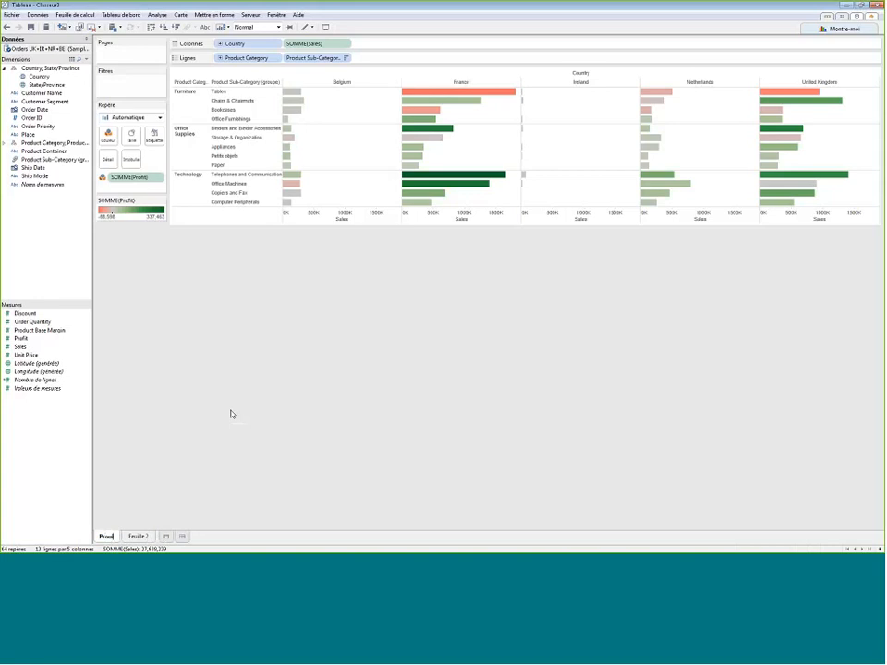
{"action": "key", "text": "BackSpace"}
{"action": "type", "text": "duits"}
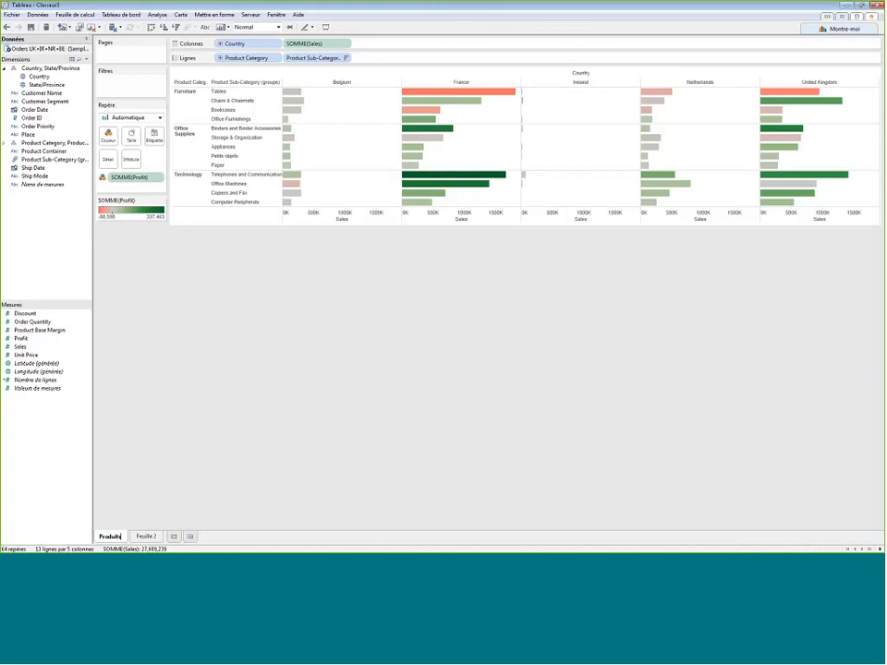
- Build a map of Country on a new worksheet, colour it by Profit, and inspect the profit of individual countries
{"action": "left_click", "coordinate": [173, 536]}
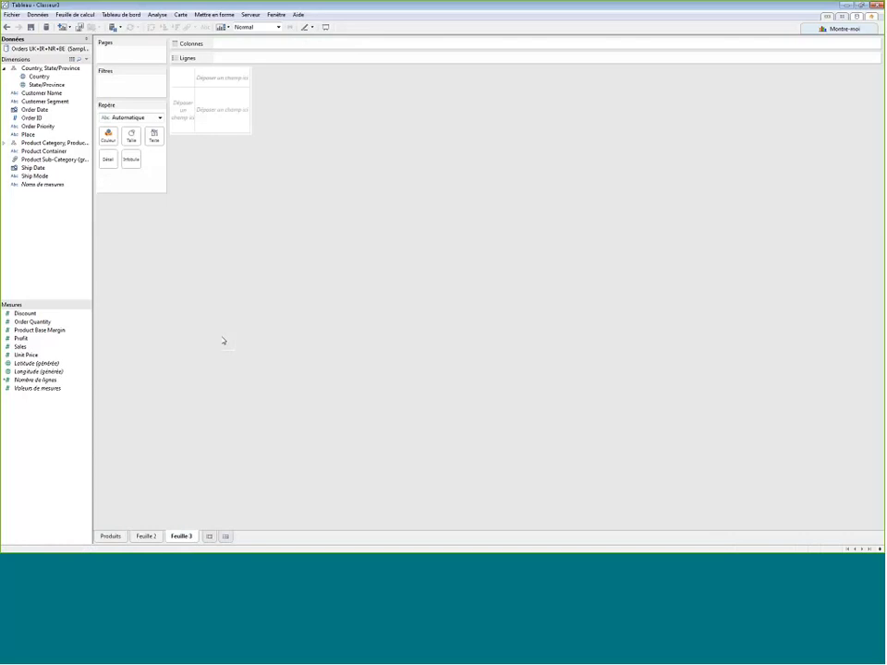
{"action": "left_click", "coordinate": [44, 78]}
{"action": "double_click", "coordinate": [44, 78]}
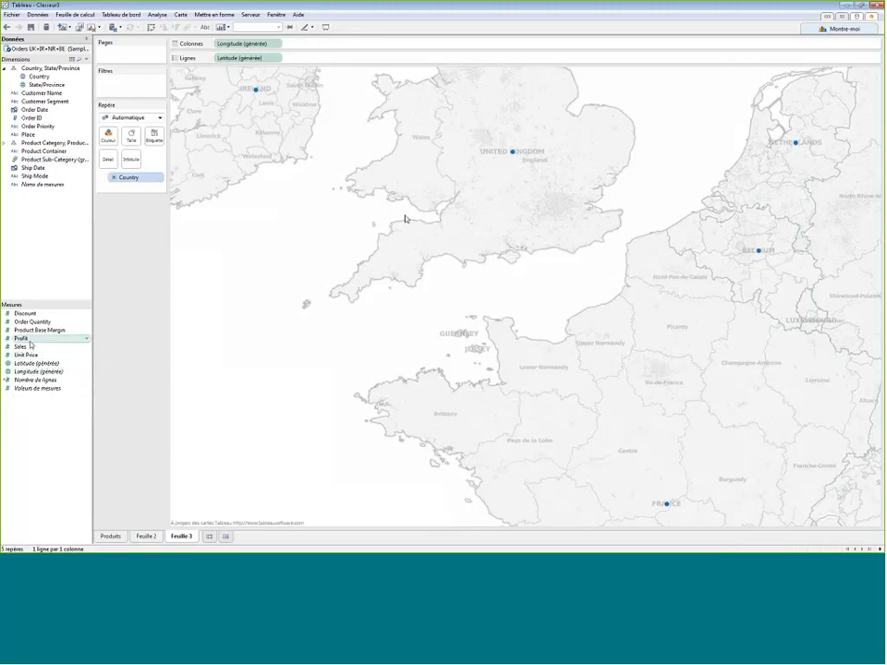
{"action": "left_click_drag", "start_coordinate": [30, 343], "coordinate": [111, 140]}
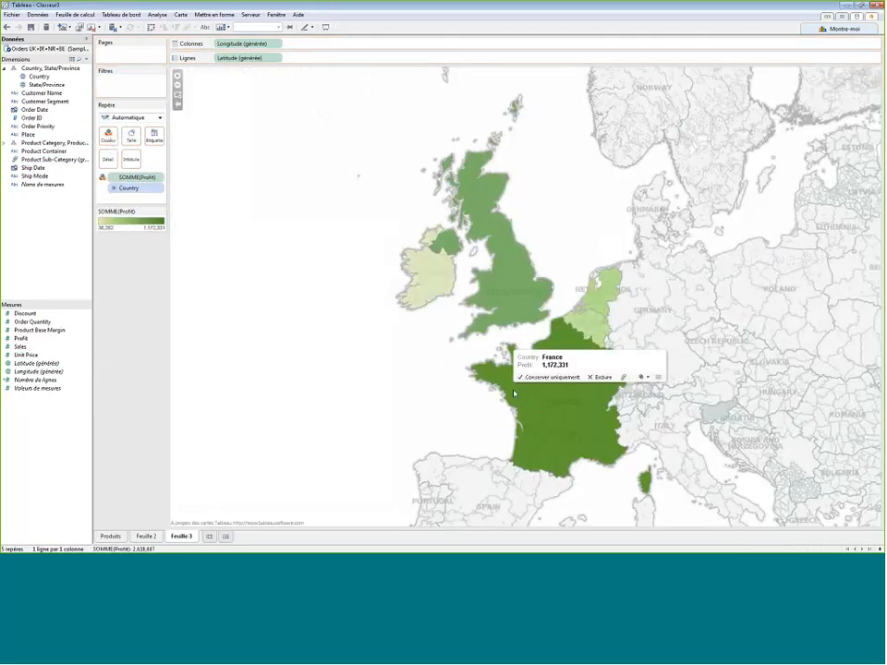
{"action": "mouse_move", "coordinate": [529, 275]}
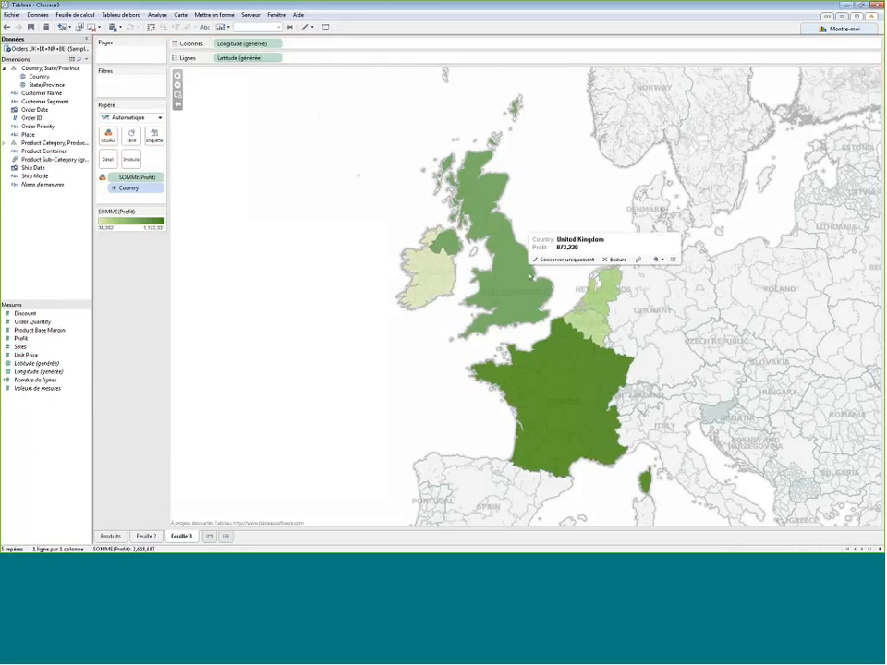
{"action": "left_click", "coordinate": [573, 412]}
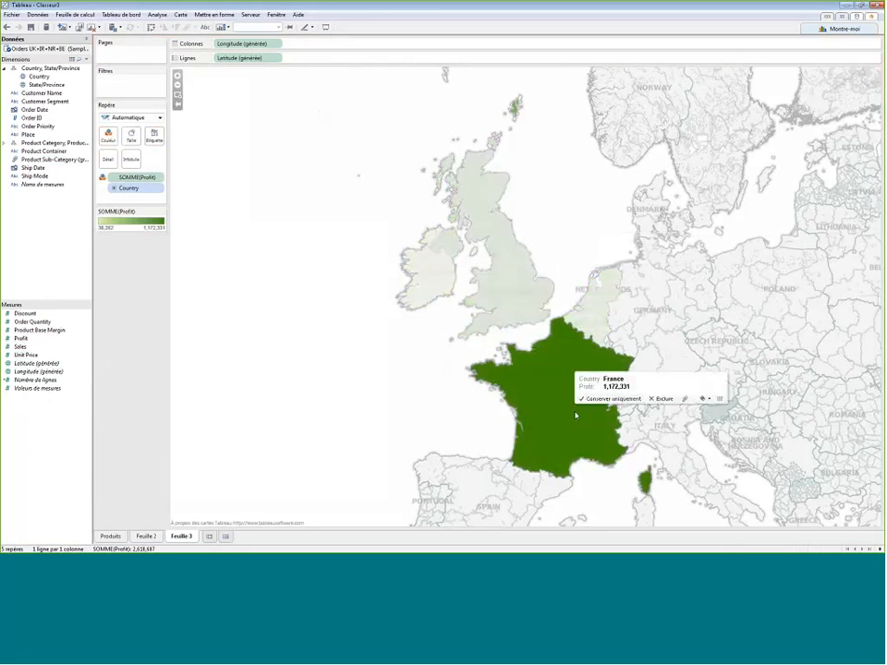
{"action": "left_click", "coordinate": [573, 416]}
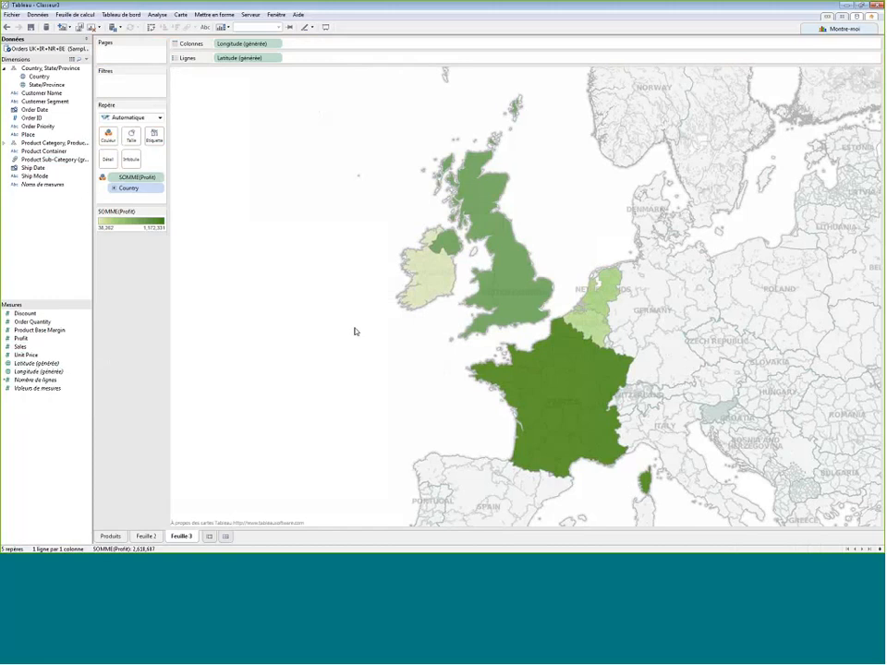
- Add a single-value Product Category quick filter to the map and compare Furniture, Office Supplies and Technology, ending on Furniture
{"action": "left_click", "coordinate": [111, 536]}
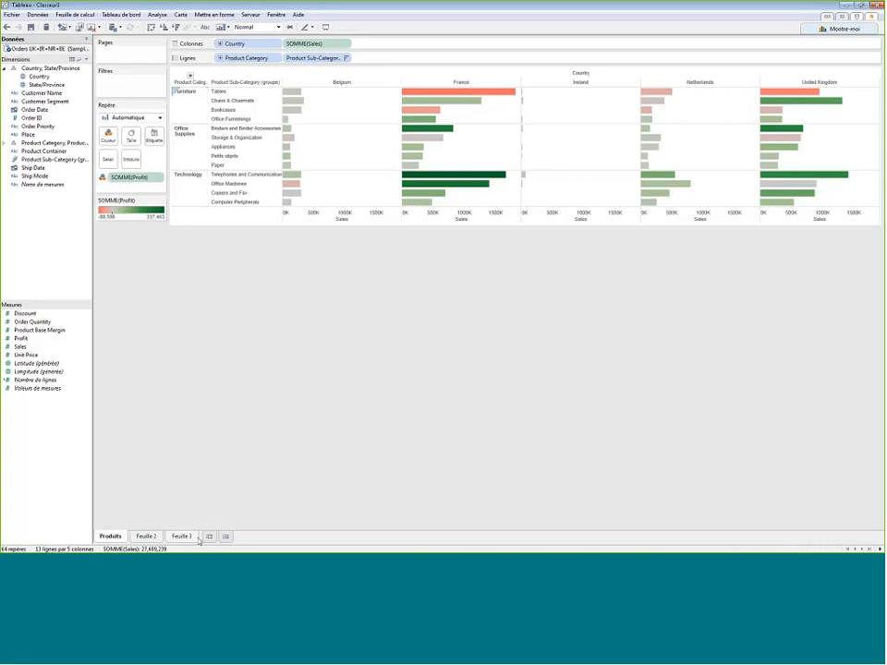
{"action": "left_click", "coordinate": [189, 536]}
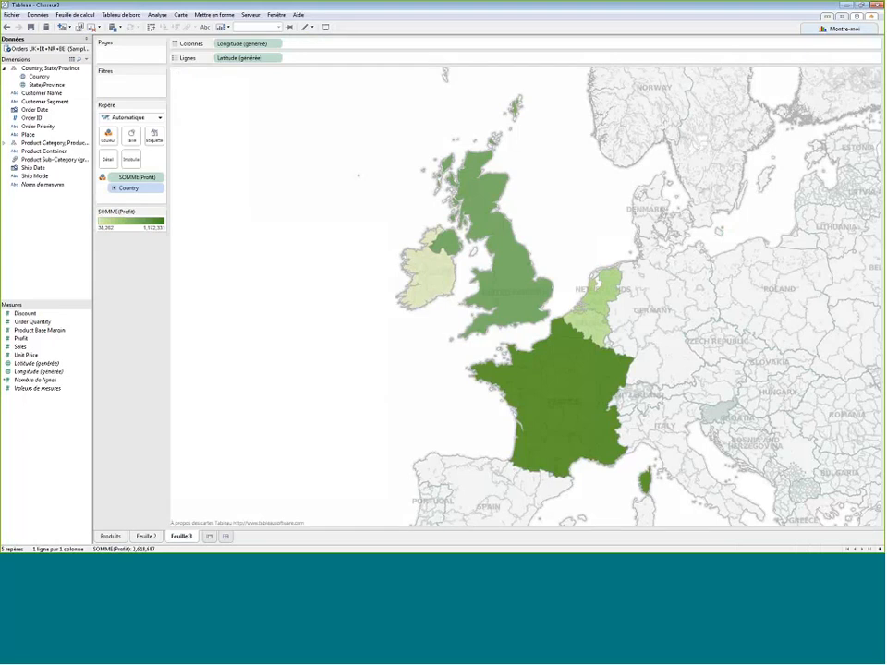
{"action": "left_click", "coordinate": [5, 143]}
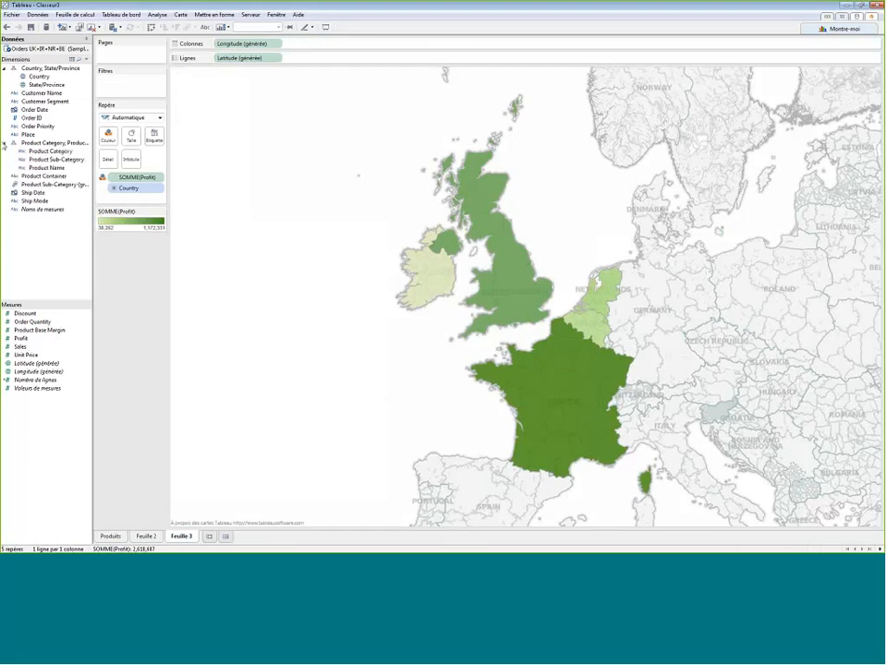
{"action": "right_click", "coordinate": [56, 152]}
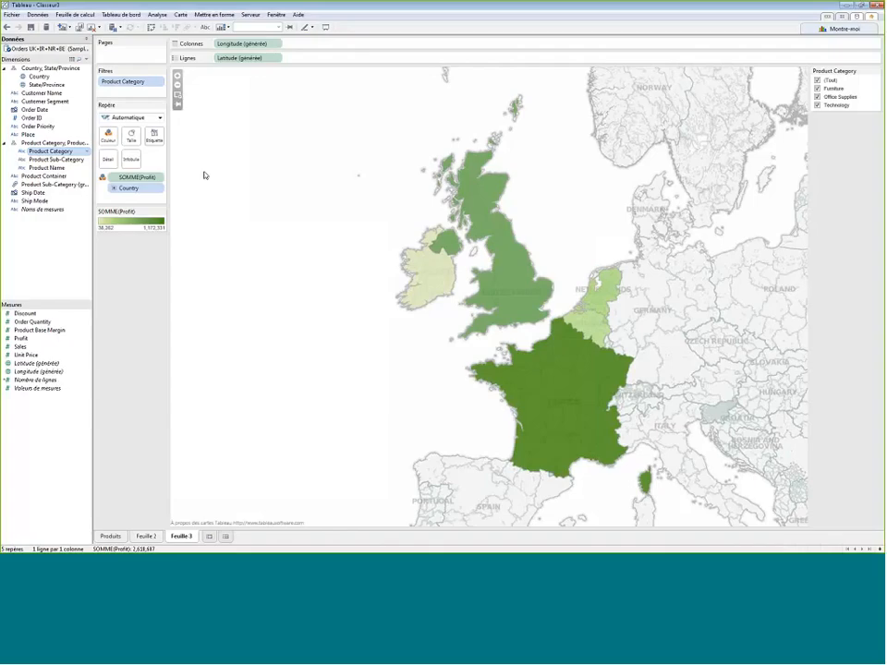
{"action": "left_click", "coordinate": [875, 72]}
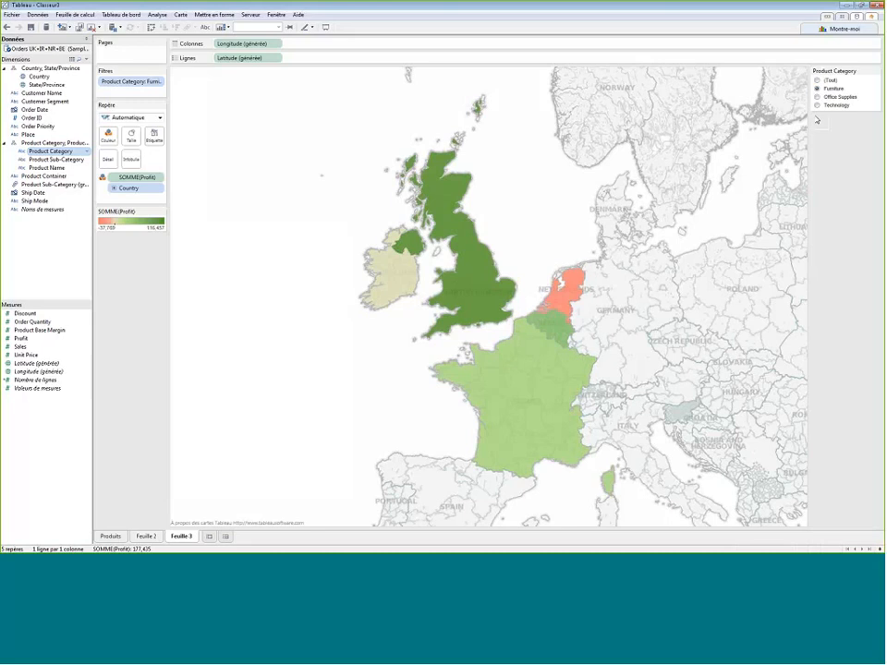
{"action": "left_click", "coordinate": [816, 96]}
{"action": "left_click", "coordinate": [818, 105]}
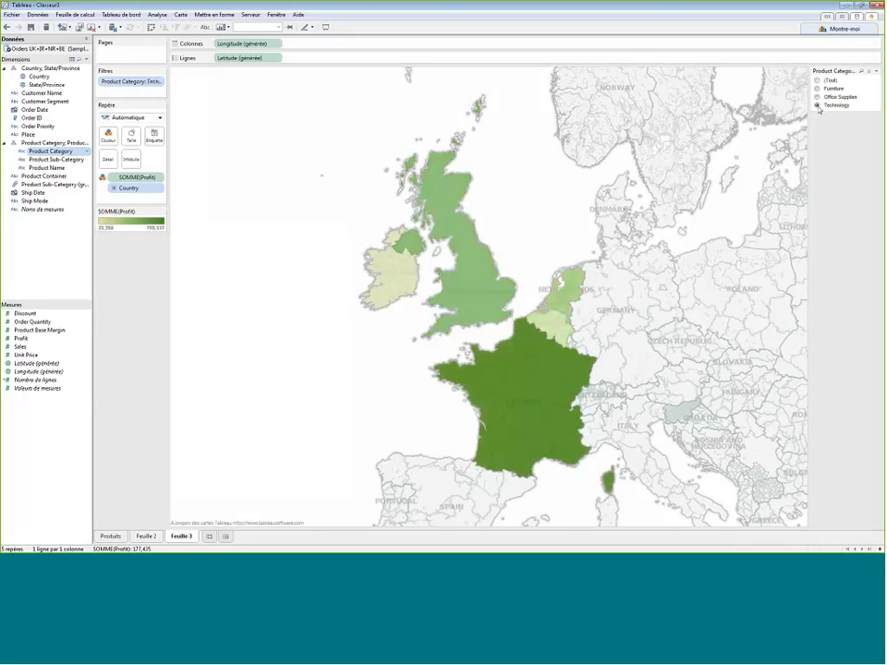
{"action": "left_click", "coordinate": [817, 88]}
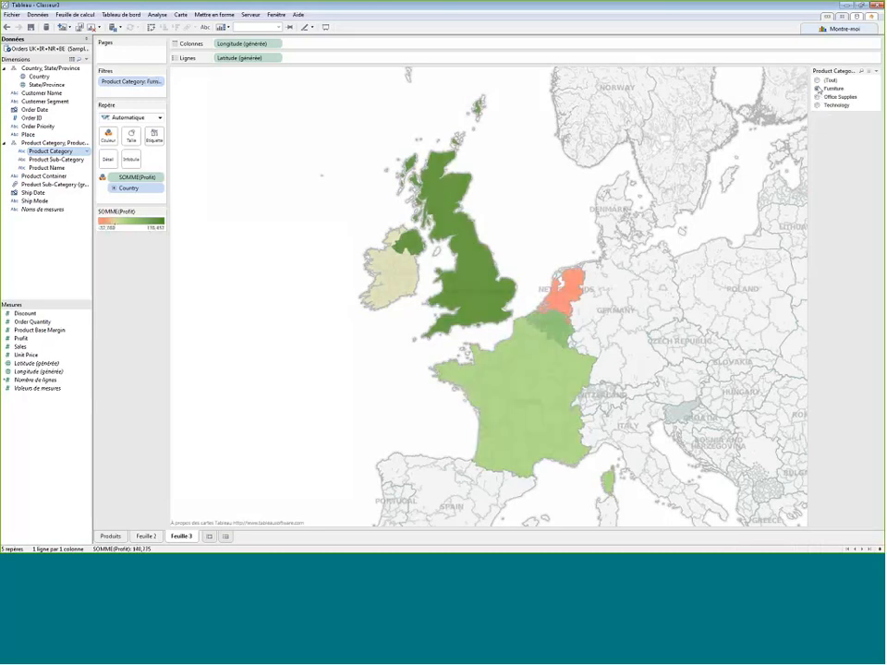
{"action": "mouse_move", "coordinate": [576, 290]}
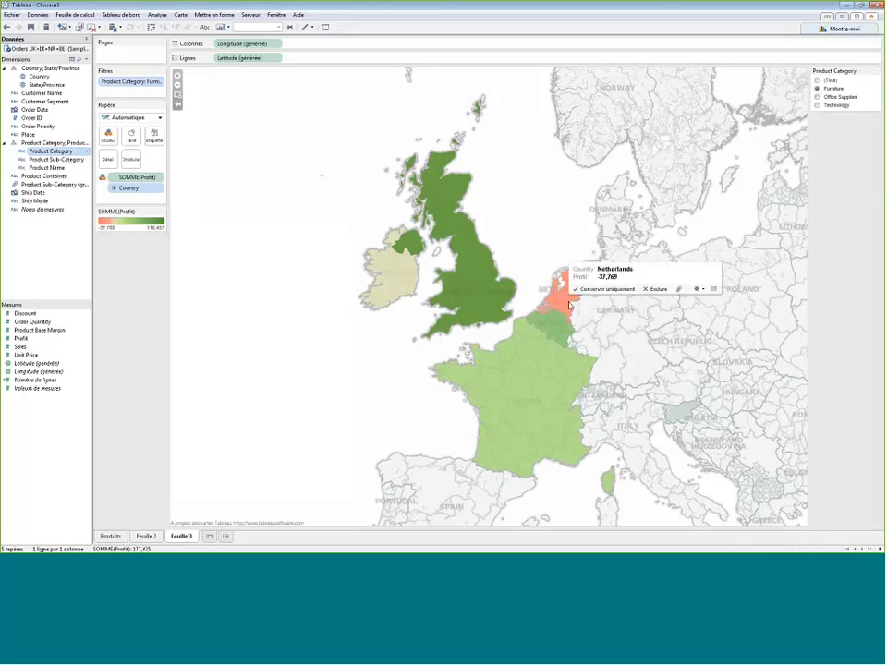
- Rename the map sheet as "Carte" and reset its Product Category filter to all categories (Tout)
{"action": "right_click", "coordinate": [184, 536]}
{"action": "left_click", "coordinate": [229, 430]}
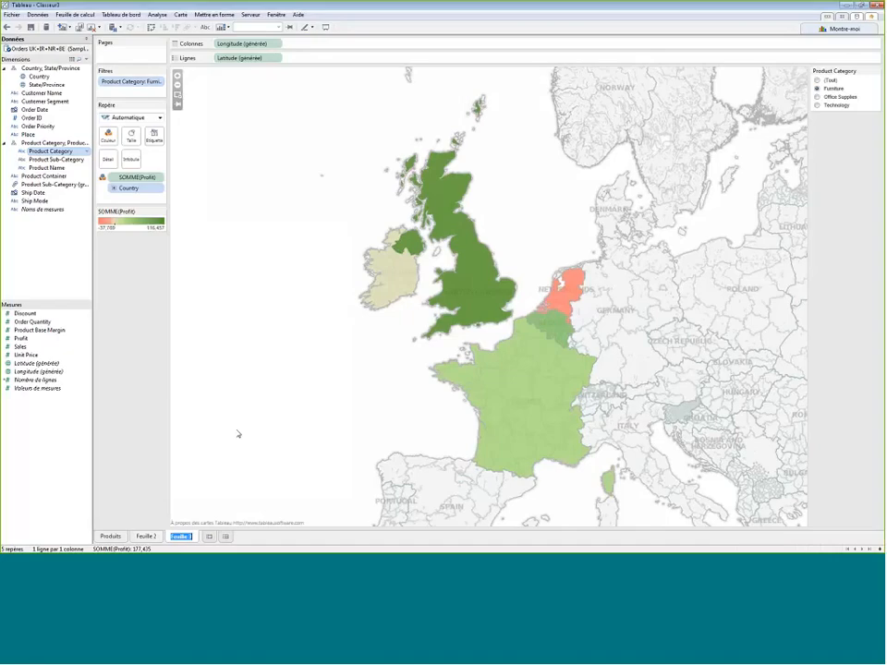
{"action": "type", "text": "Carte"}
{"action": "key", "text": "Return"}
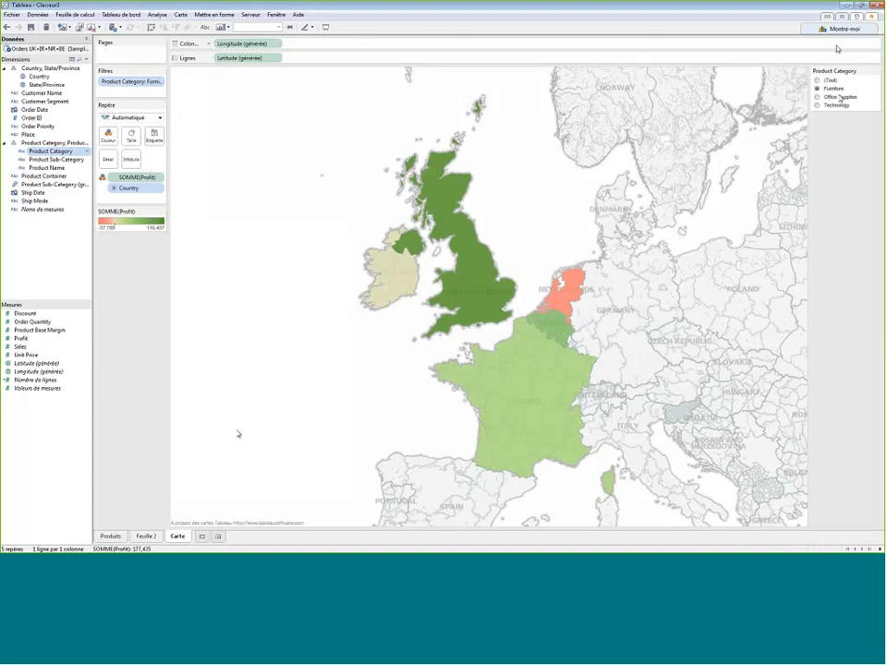
{"action": "left_click", "coordinate": [817, 81]}
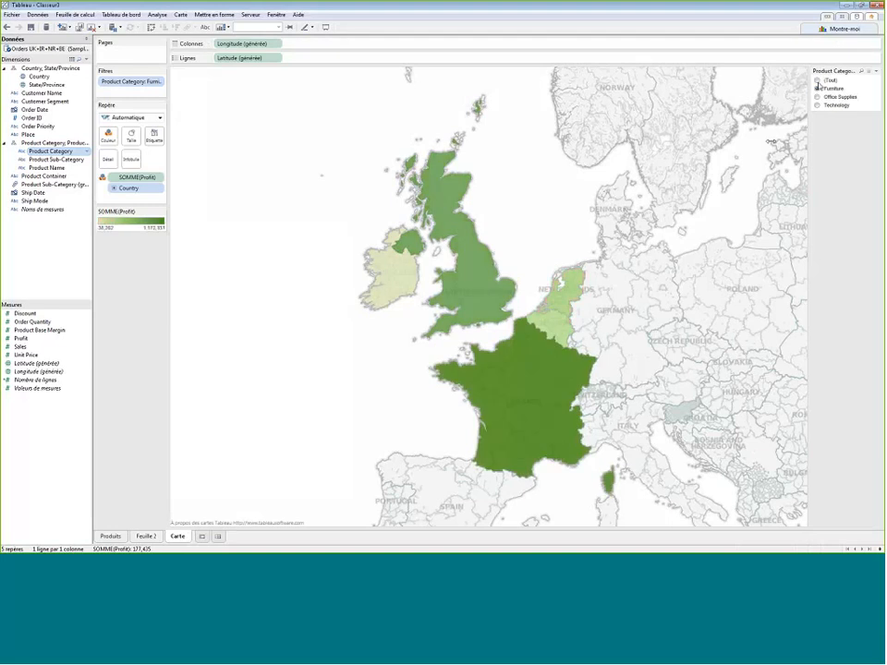
- On a new worksheet, place Order Date in the columns and drill it down from year to quarter and month
{"action": "left_click", "coordinate": [201, 537]}
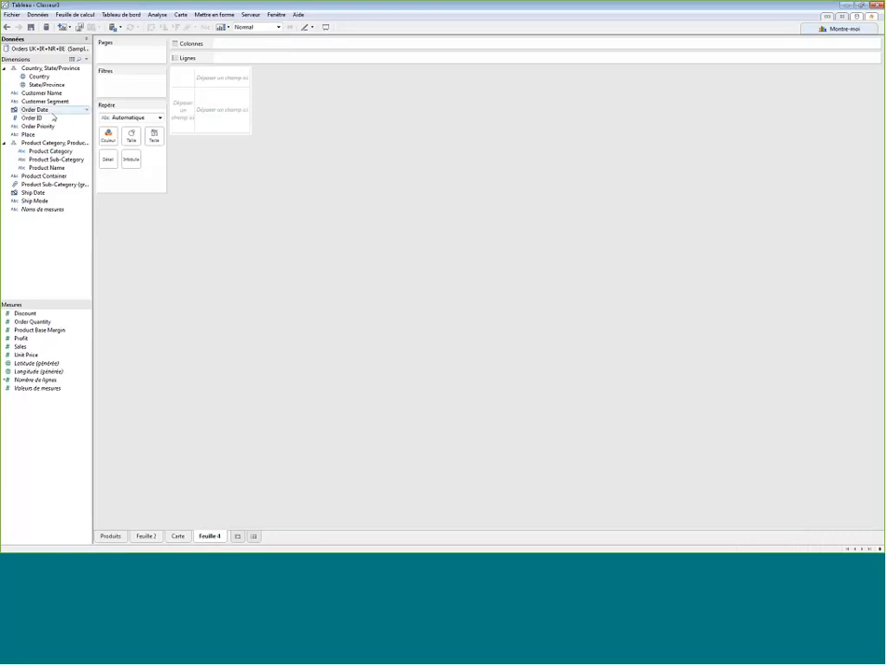
{"action": "left_click_drag", "start_coordinate": [50, 111], "coordinate": [245, 44]}
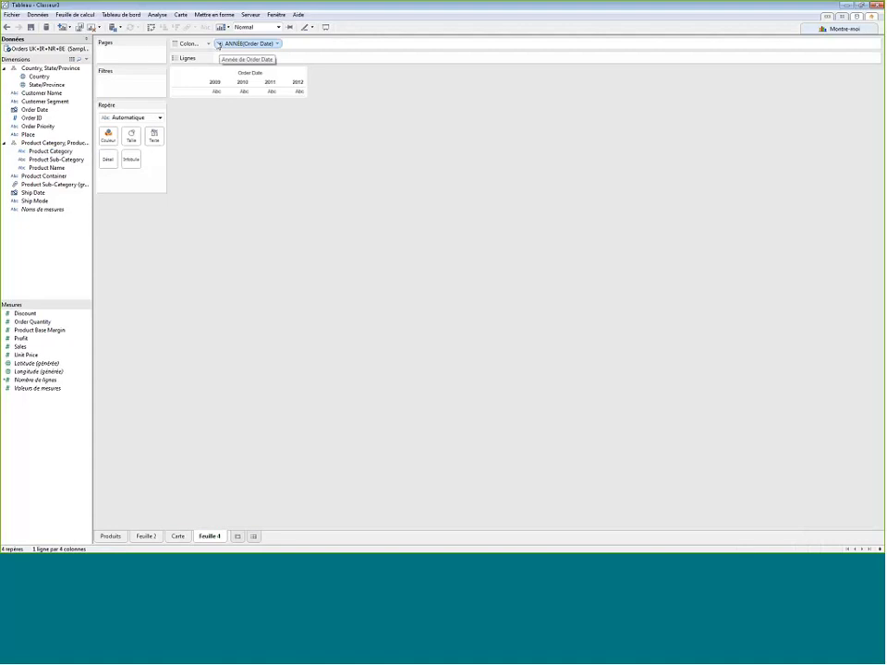
{"action": "left_click", "coordinate": [220, 44]}
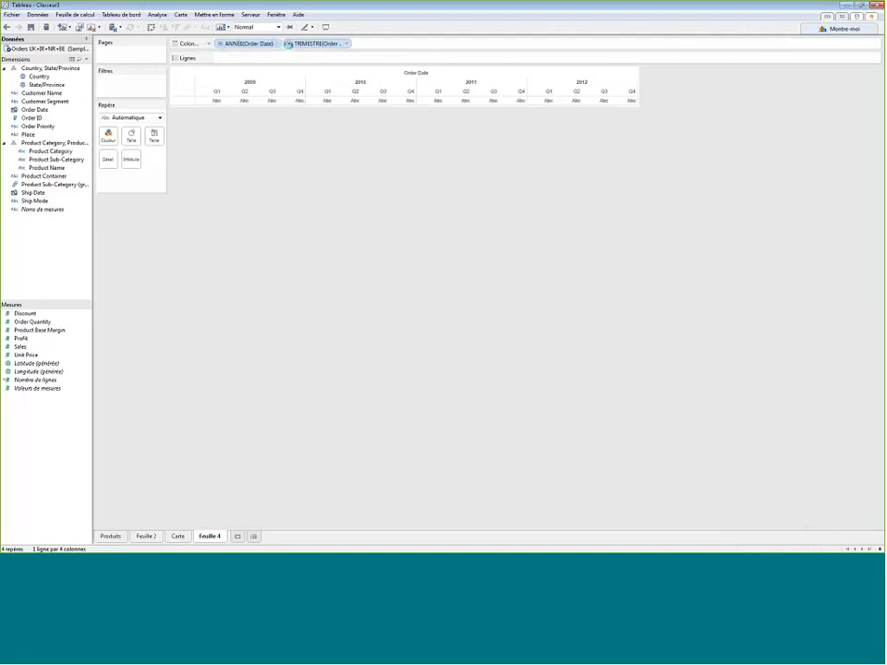
{"action": "left_click", "coordinate": [287, 43]}
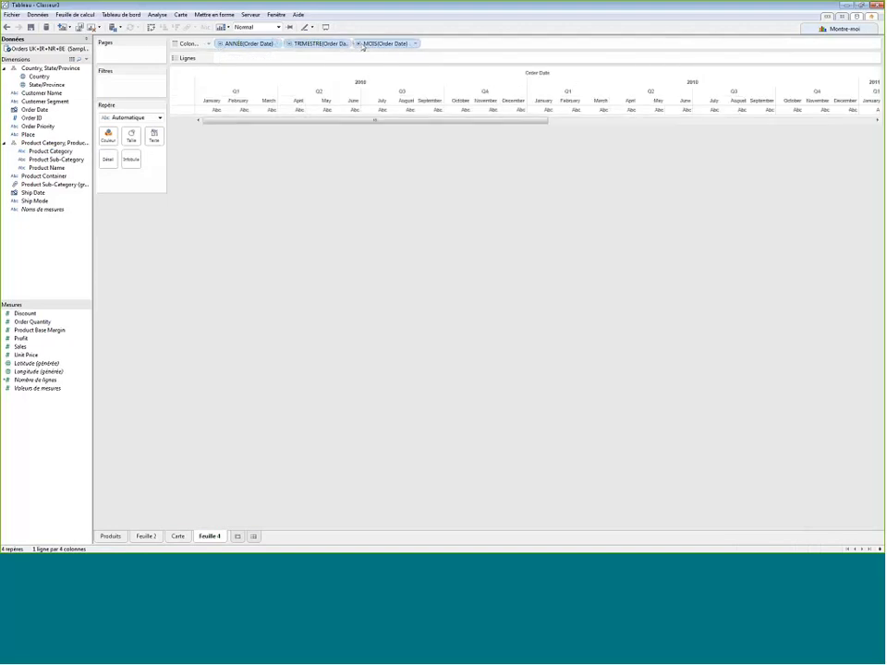
- Review the date-level options of the Order Date month field, and remove the month level from the columns
{"action": "left_click", "coordinate": [416, 44]}
{"action": "mouse_move", "coordinate": [411, 179]}
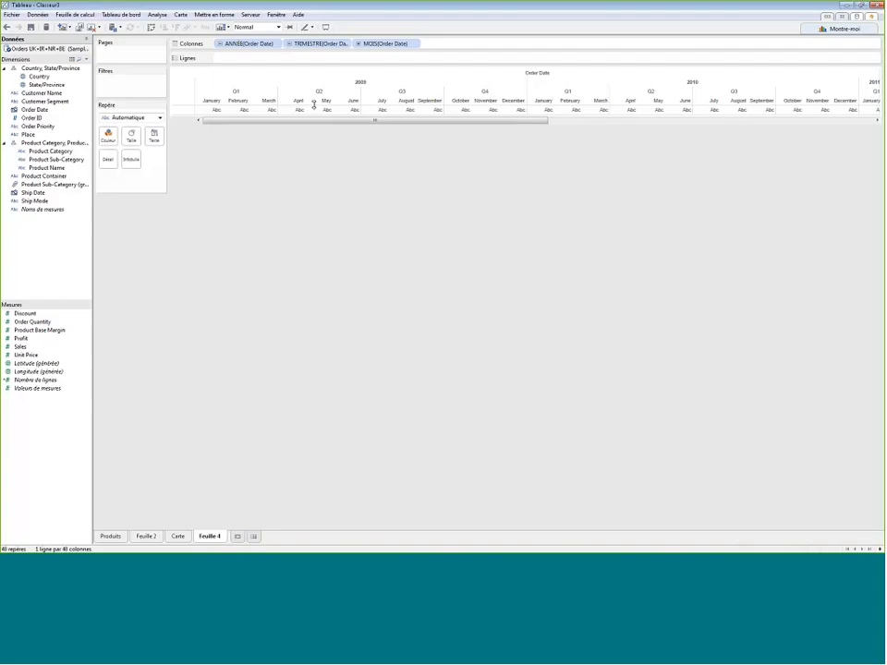
{"action": "left_click_drag", "start_coordinate": [356, 42], "coordinate": [371, 89]}
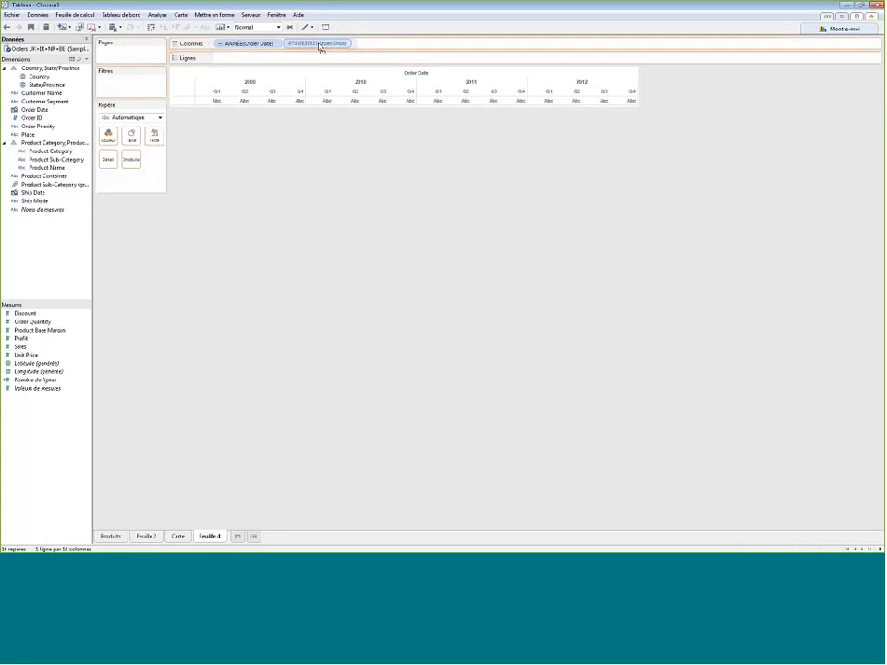
- Place the Order Date quarter before the year, add Sales, and present the view as a line chart by year and quarter
{"action": "left_click_drag", "start_coordinate": [321, 47], "coordinate": [225, 50]}
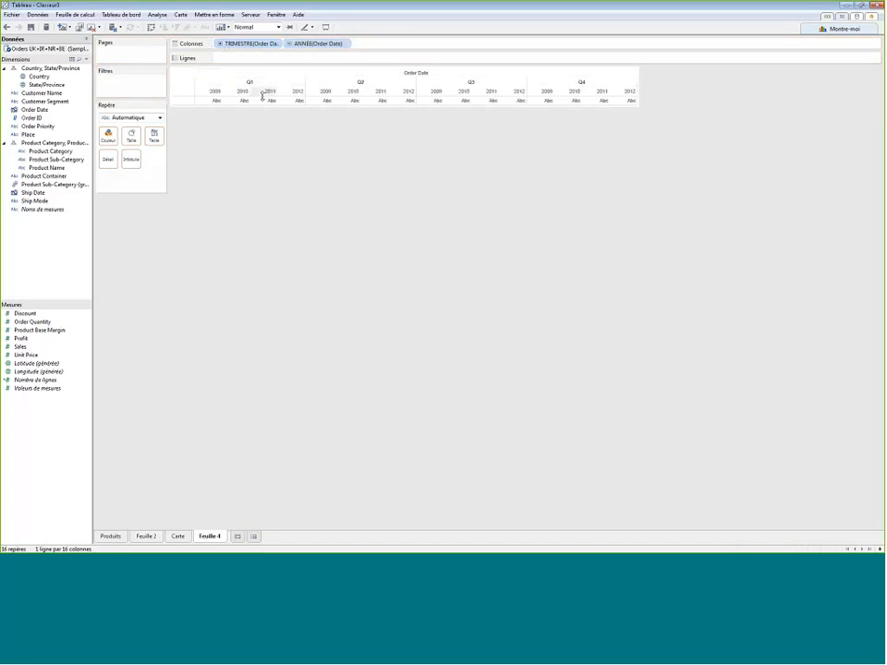
{"action": "double_click", "coordinate": [40, 349]}
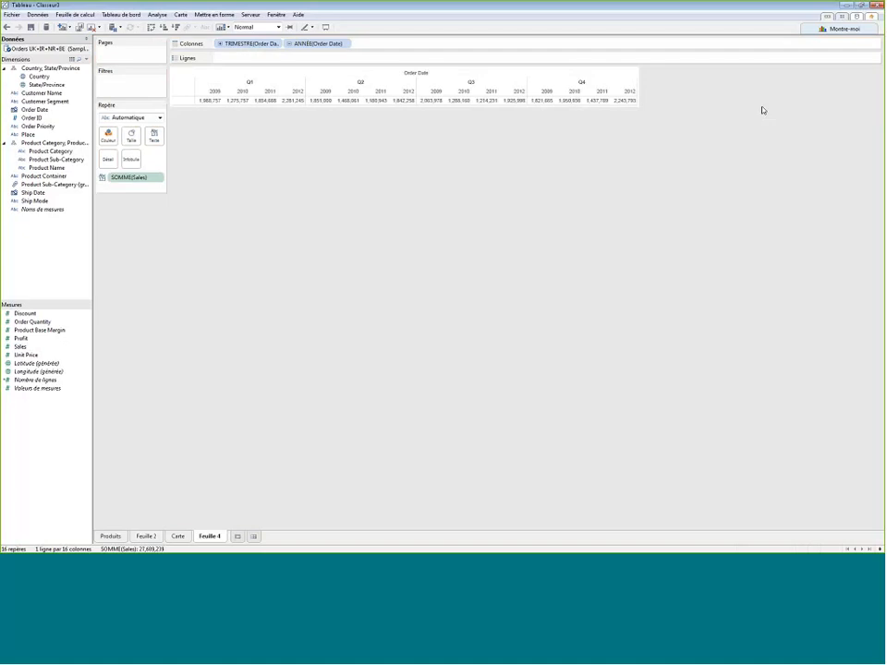
{"action": "left_click", "coordinate": [834, 30]}
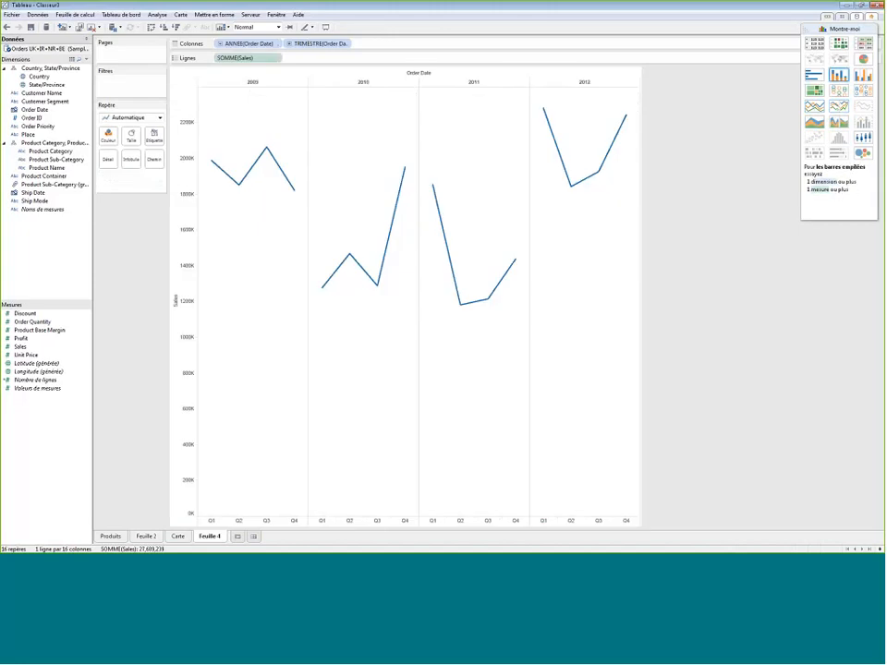
{"action": "left_click", "coordinate": [828, 31]}
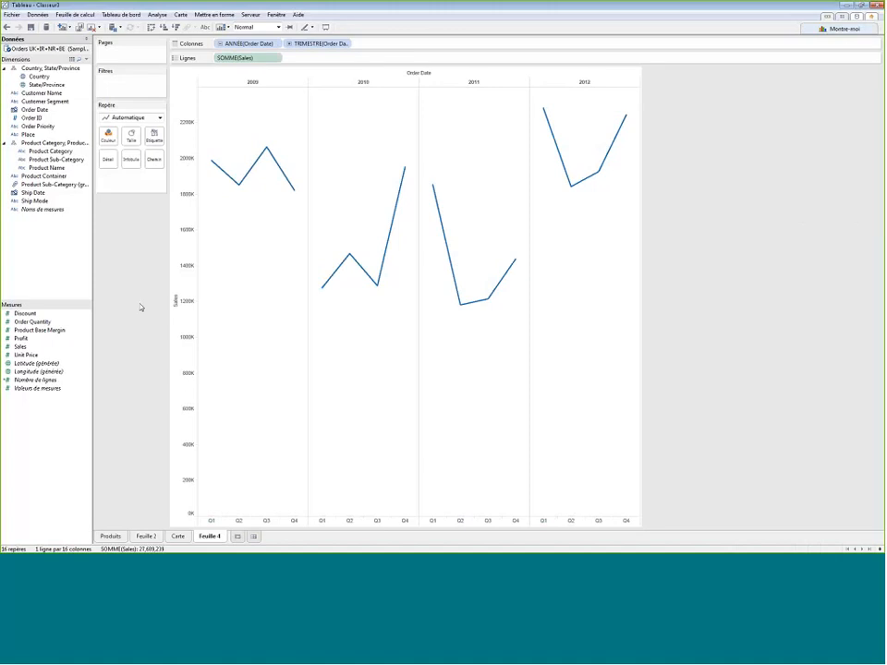
- Colour the sales lines by Country and convert the chart to an area chart, trying the discrete version before keeping the continuous one
{"action": "left_click_drag", "start_coordinate": [59, 180], "coordinate": [109, 139]}
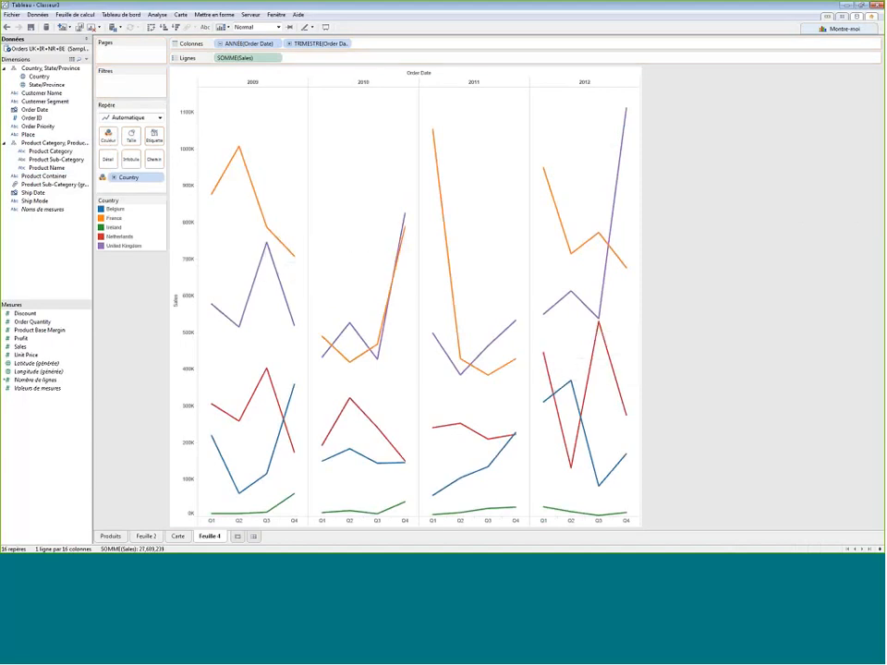
{"action": "left_click", "coordinate": [839, 29]}
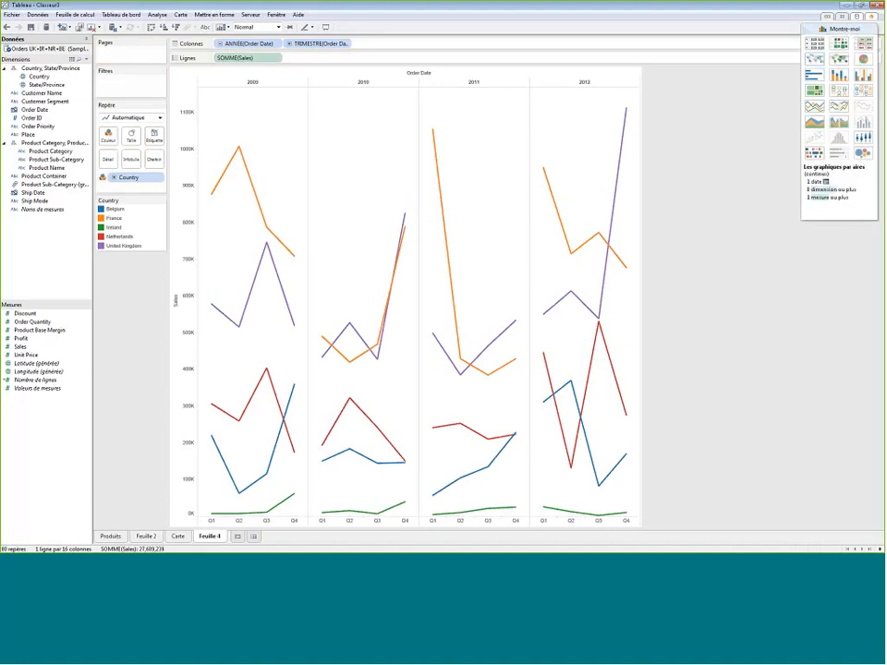
{"action": "left_click", "coordinate": [837, 122]}
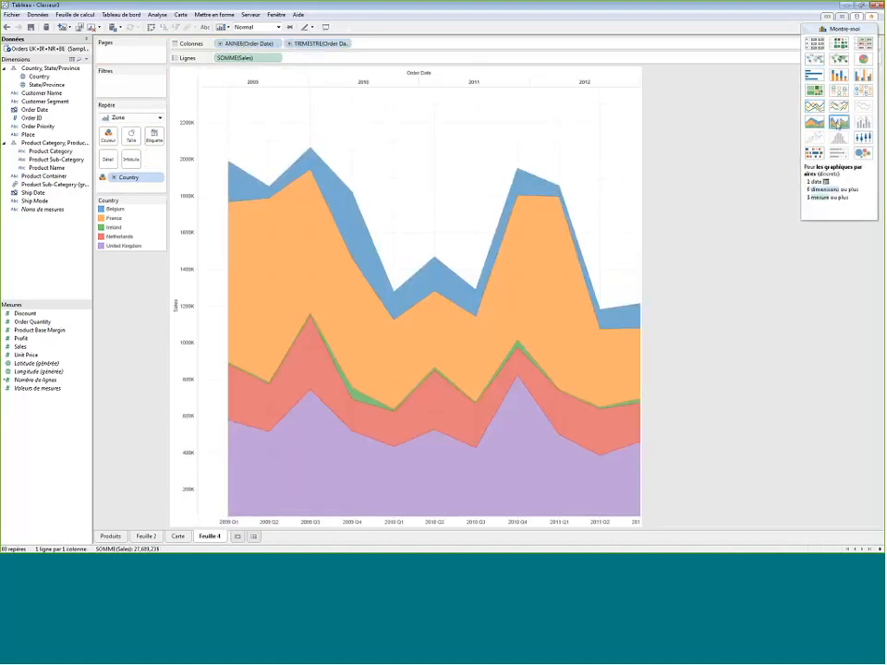
{"action": "left_click", "coordinate": [815, 123]}
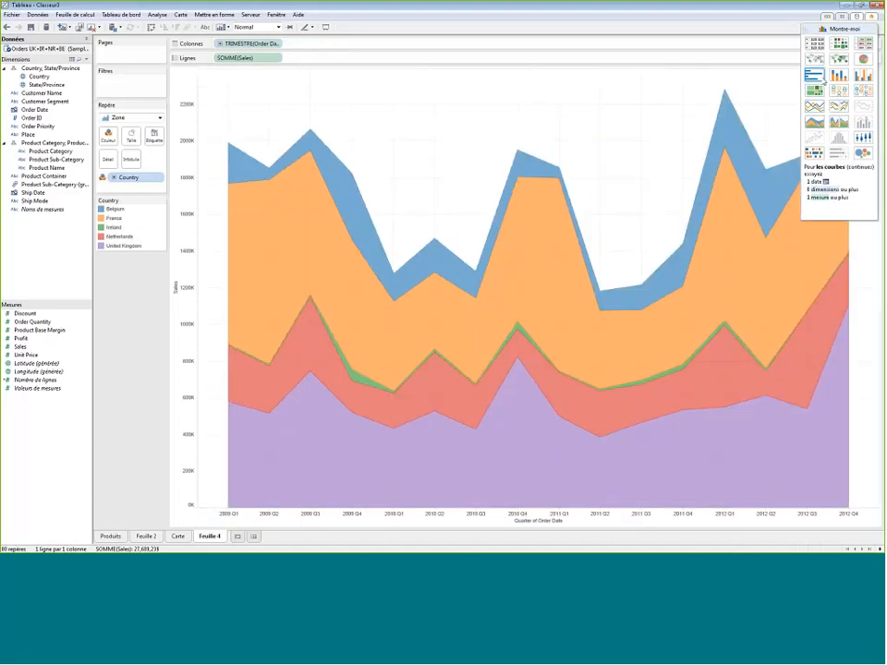
{"action": "left_click", "coordinate": [835, 29]}
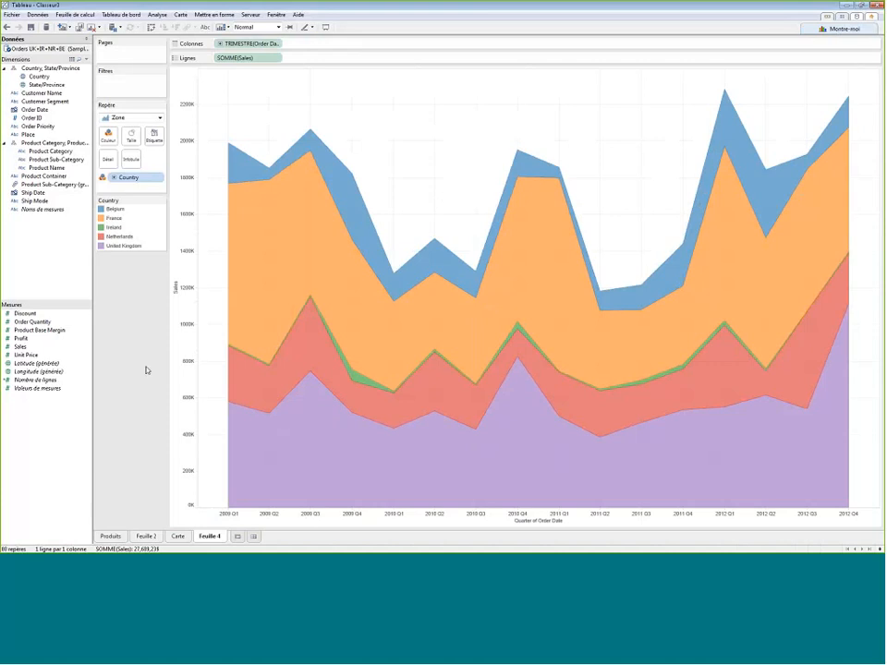
- Filter the area chart on Order Date as a date range (Plage de dates) covering all dates, and show it as a quick filter
{"action": "left_click_drag", "start_coordinate": [44, 109], "coordinate": [137, 90]}
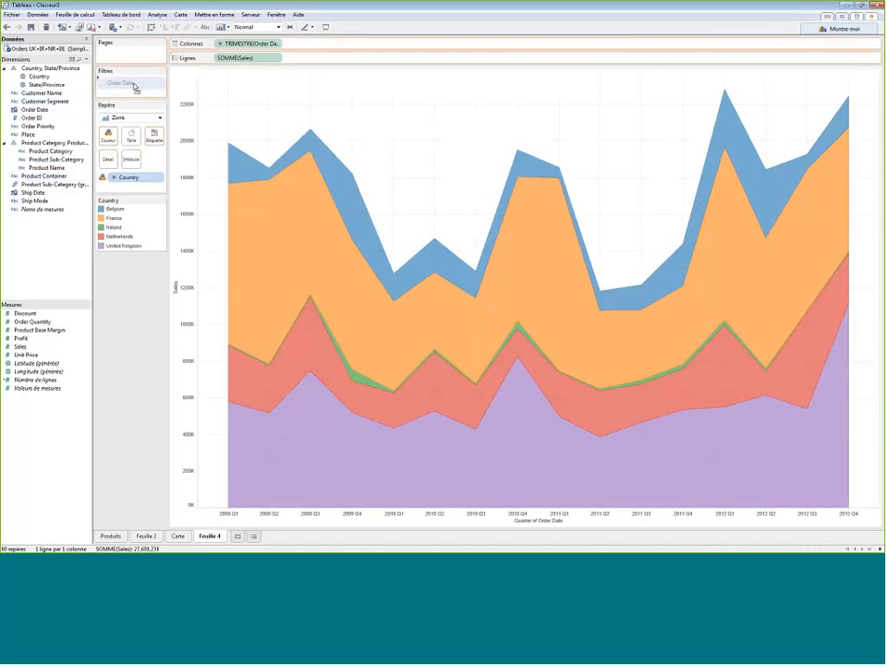
{"action": "left_click_drag", "start_coordinate": [134, 85], "coordinate": [134, 85]}
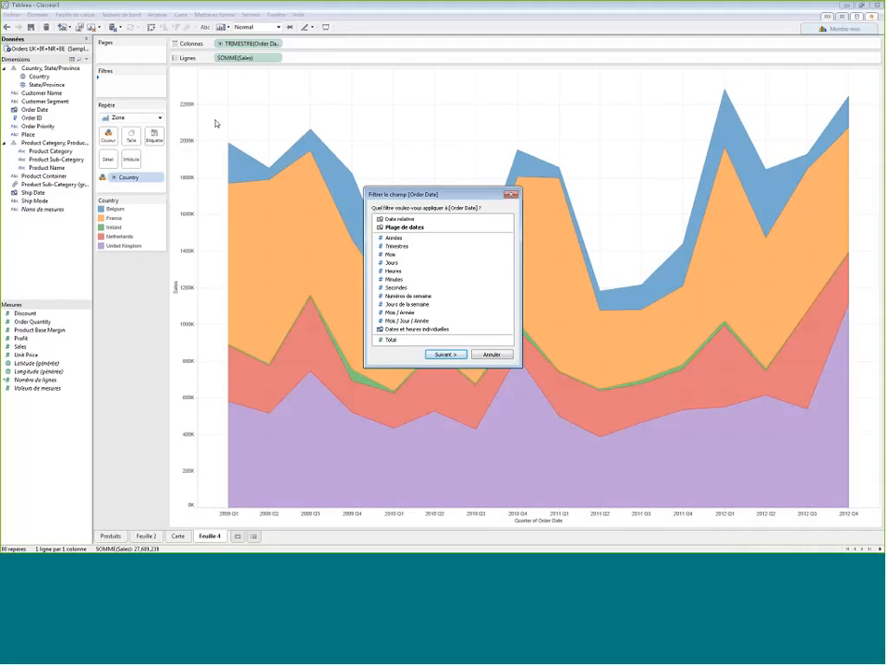
{"action": "double_click", "coordinate": [428, 229]}
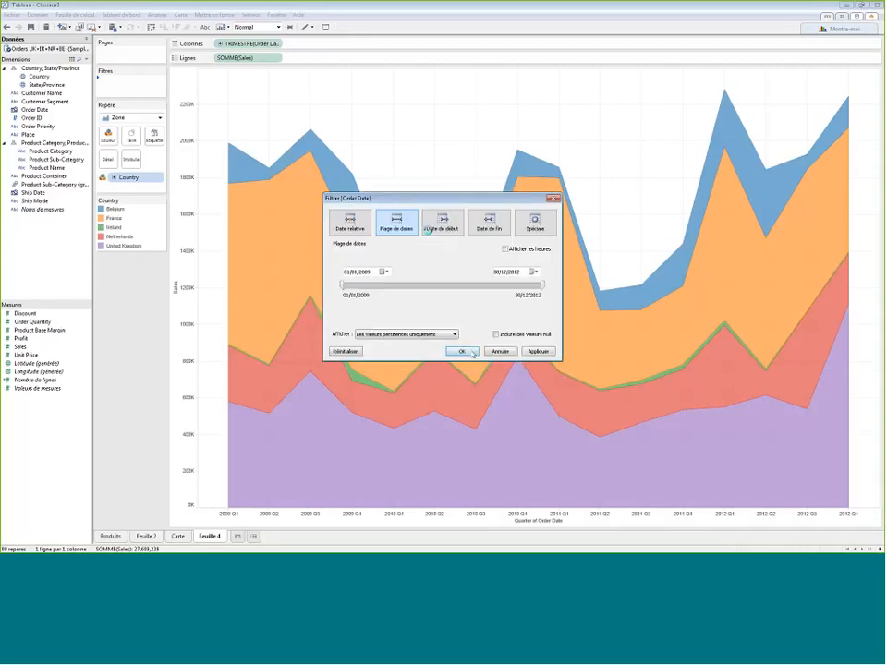
{"action": "left_click", "coordinate": [471, 352]}
{"action": "right_click", "coordinate": [119, 81]}
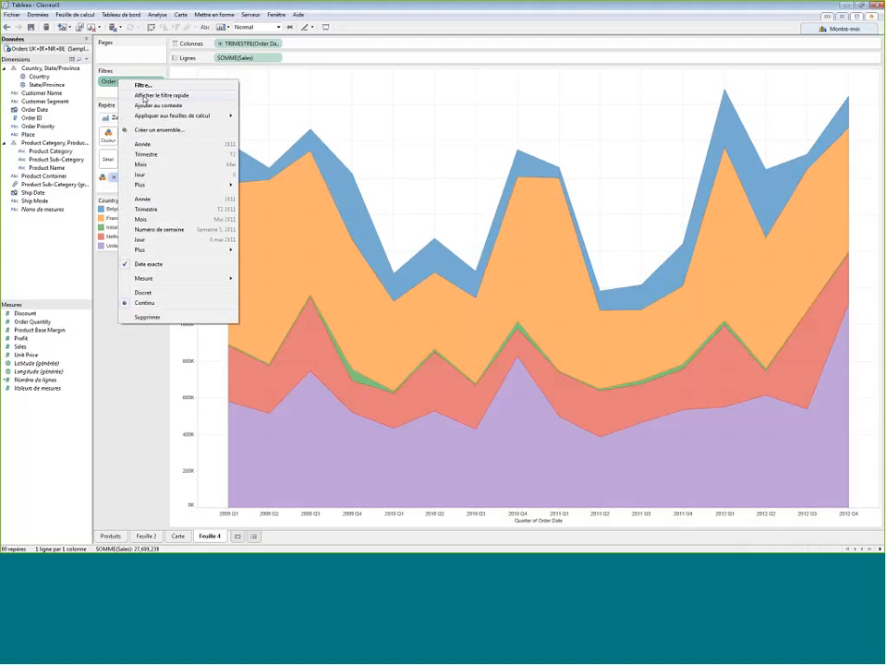
{"action": "left_click", "coordinate": [143, 95]}
- Try a later start date in the Order Date quick filter, return it to 01/01/2009, and check its calendar
{"action": "mouse_move", "coordinate": [817, 90]}
{"action": "left_mouse_down"}
{"action": "mouse_move", "coordinate": [840, 91]}
{"action": "mouse_move", "coordinate": [817, 86]}
{"action": "left_mouse_up"}
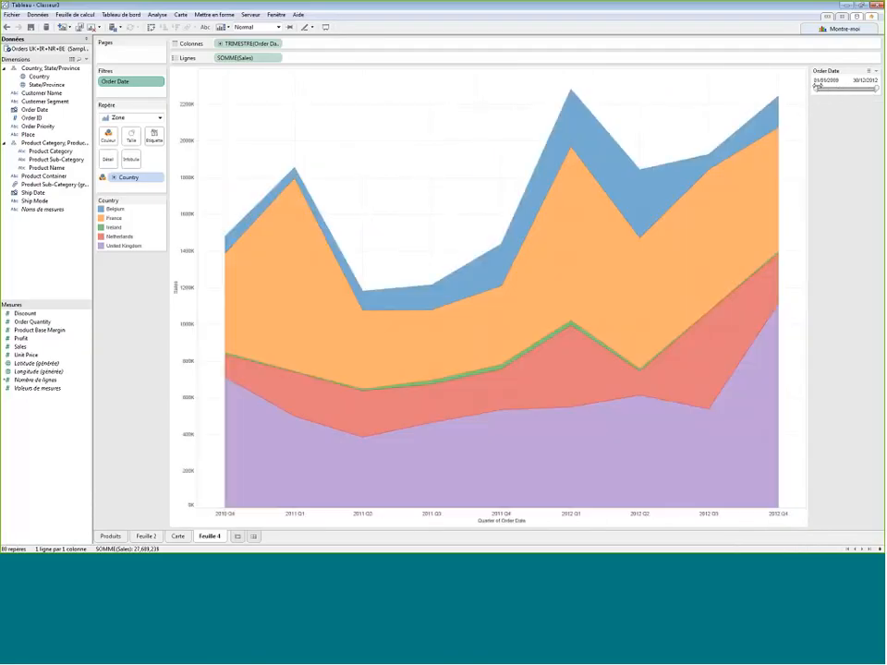
{"action": "left_click", "coordinate": [827, 81]}
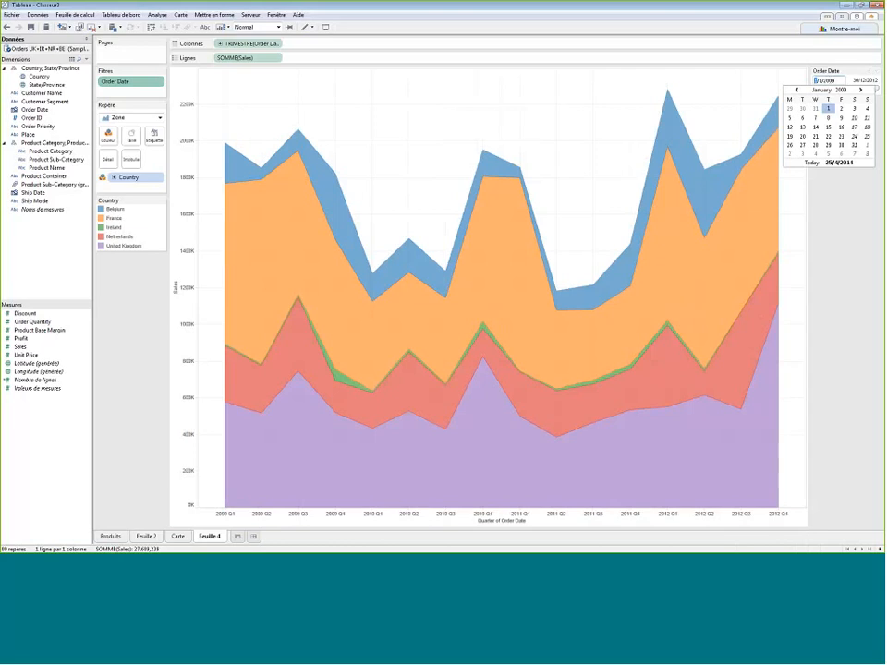
{"action": "key", "text": "Return"}
- Rename the area chart sheet as "Tempo" and add a new worksheet
{"action": "right_click", "coordinate": [208, 535]}
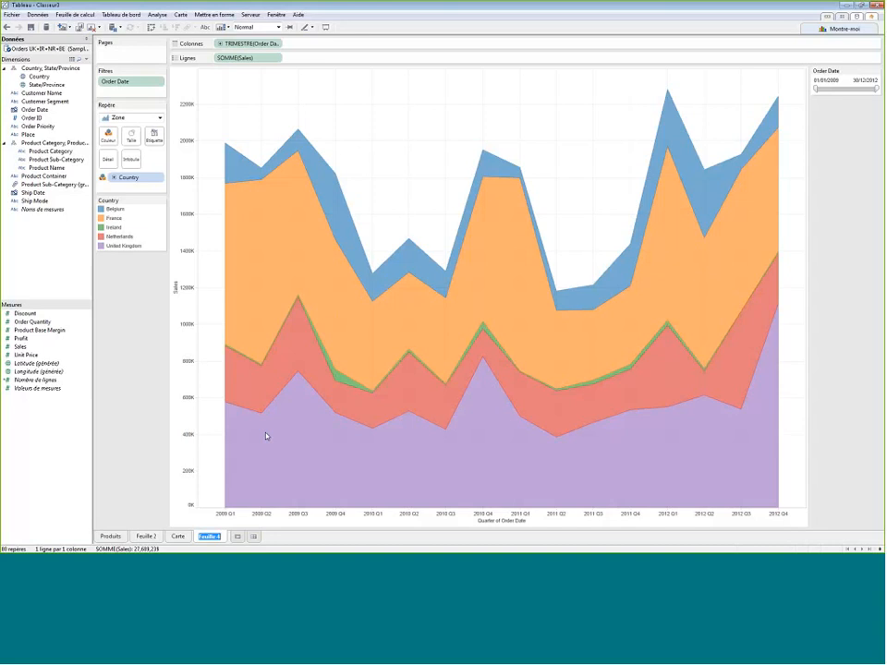
{"action": "type", "text": "Temps"}
{"action": "key", "text": "Return"}
{"action": "key", "text": "Return"}
{"action": "left_click", "coordinate": [234, 536]}
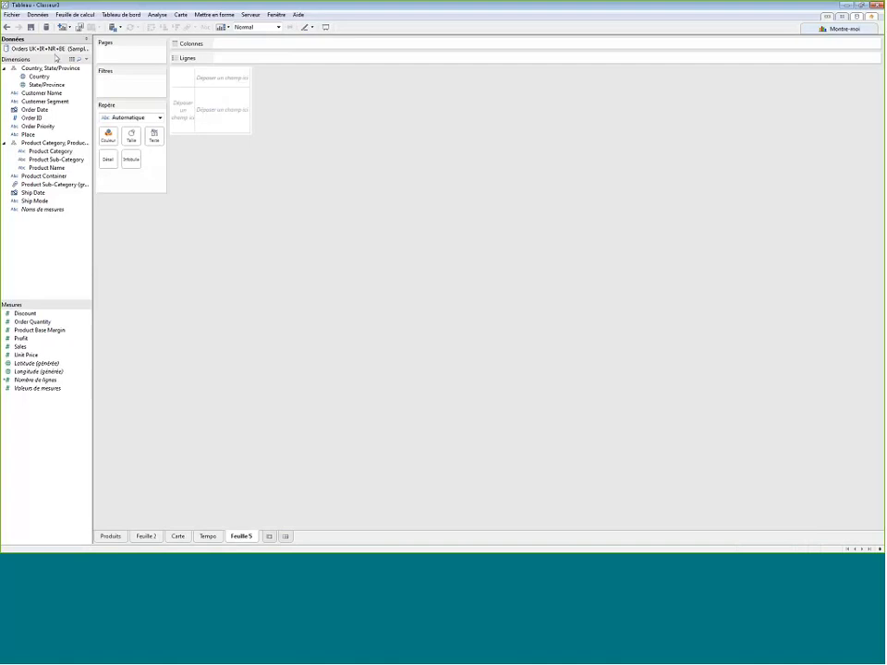
{"action": "left_click", "coordinate": [48, 28]}
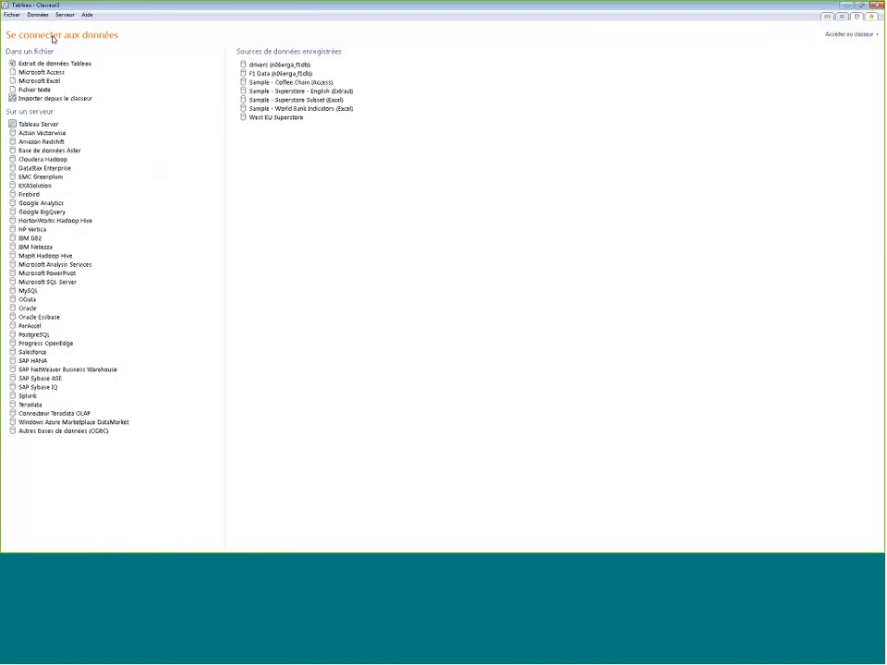
{"action": "left_click", "coordinate": [39, 124]}
{"action": "left_click", "coordinate": [354, 103]}
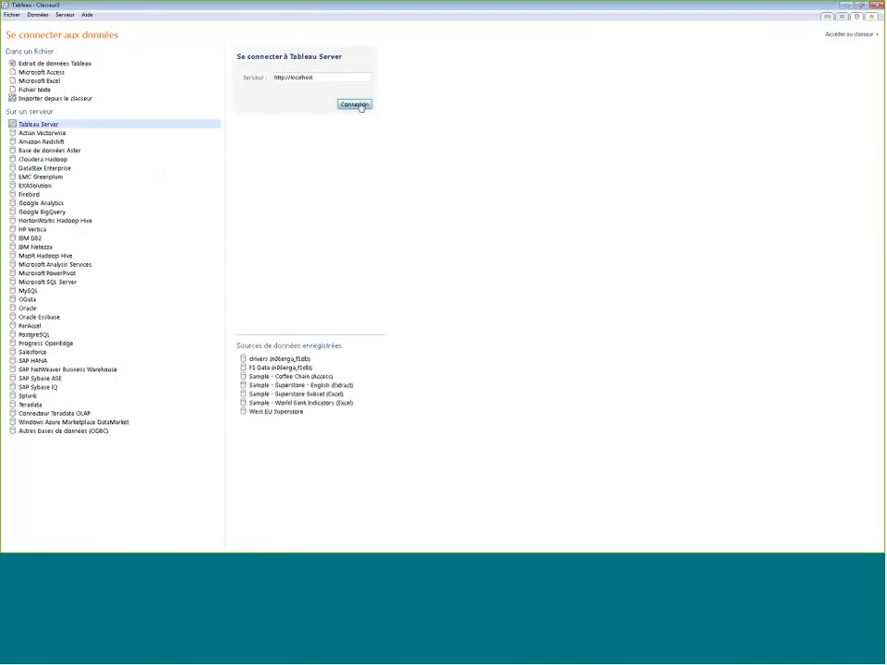
{"action": "type", "text": "lwu"}
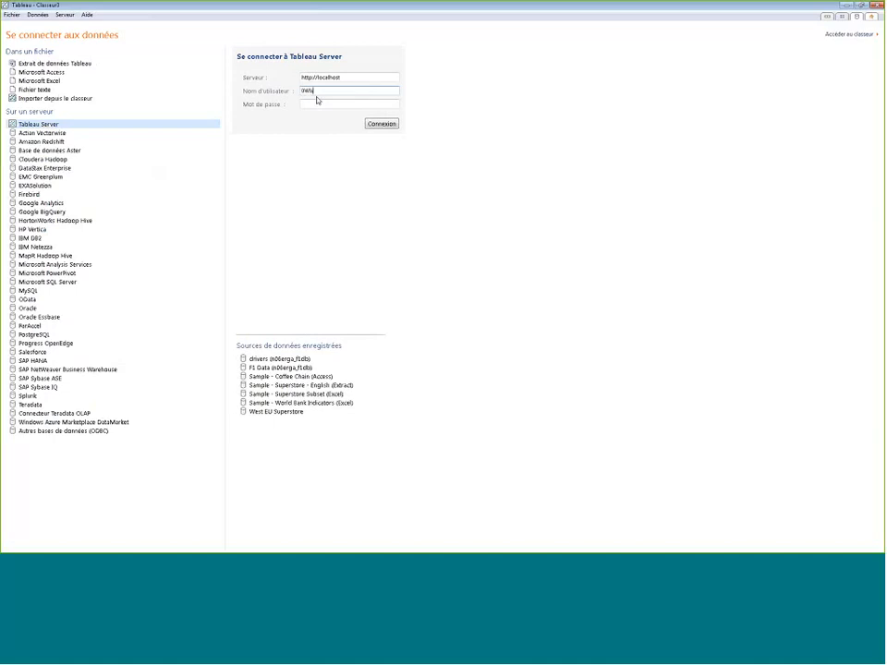
{"action": "type", "text": "ghilby"}
{"action": "key", "text": "Tab"}
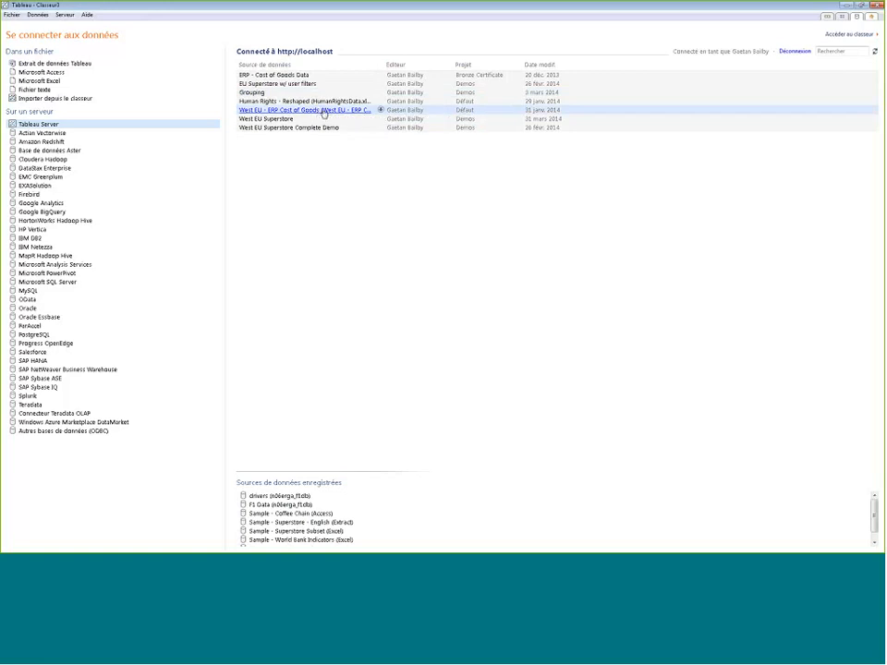
{"action": "left_click", "coordinate": [324, 112]}
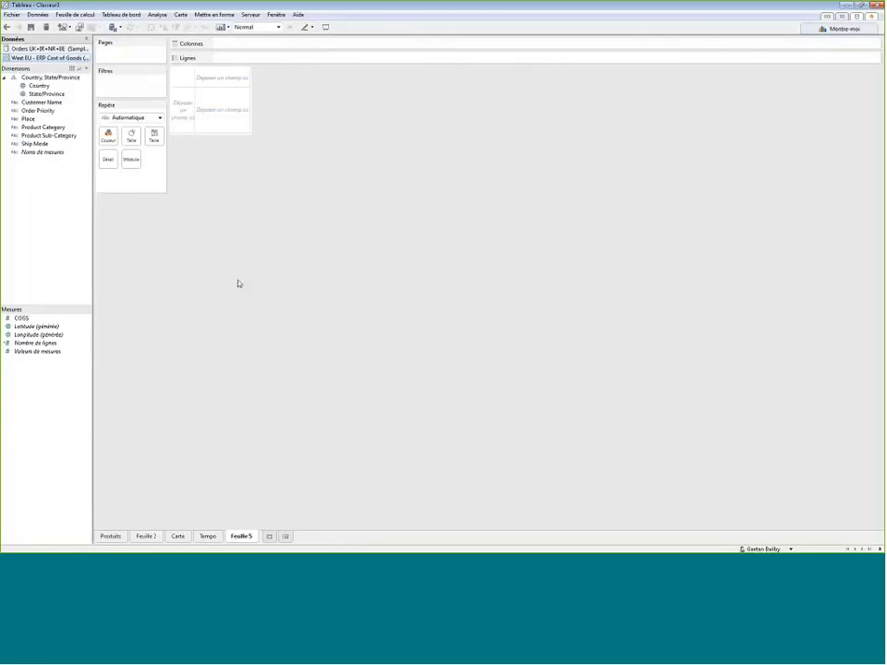
- From the Orders data source, chart Profit as a bar coloured by Product Category
{"action": "left_click", "coordinate": [34, 48]}
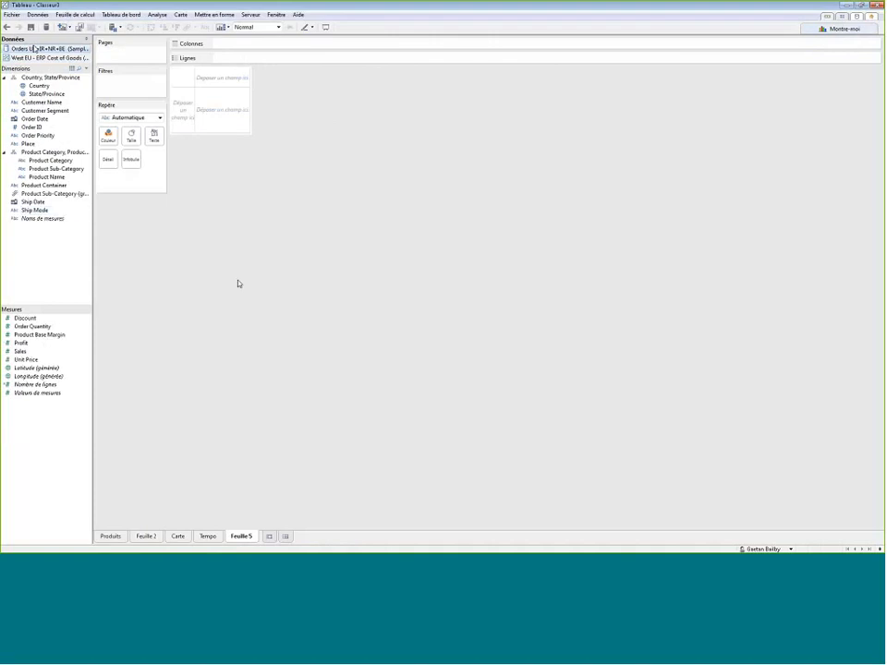
{"action": "double_click", "coordinate": [33, 343]}
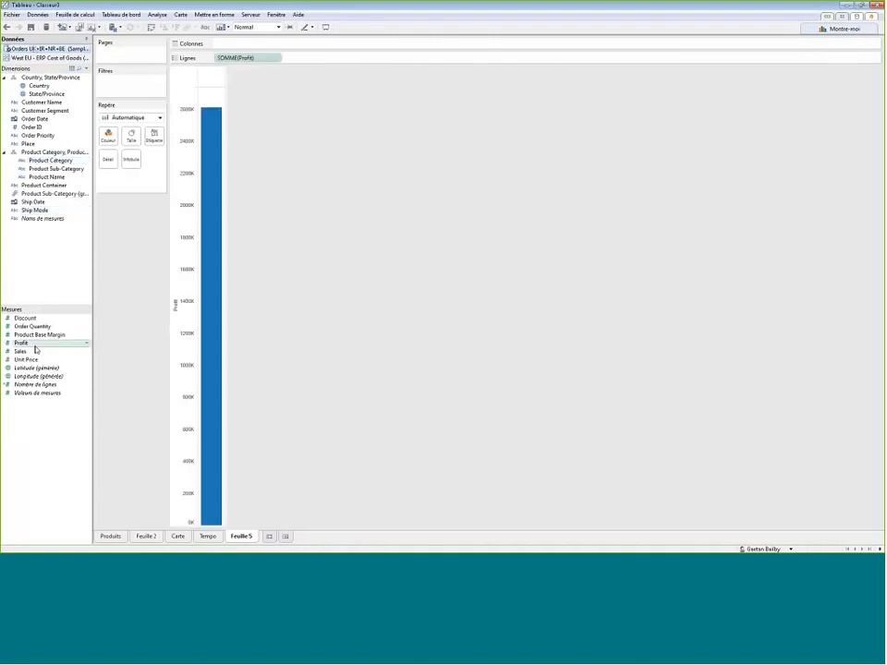
{"action": "left_click_drag", "start_coordinate": [50, 160], "coordinate": [107, 144]}
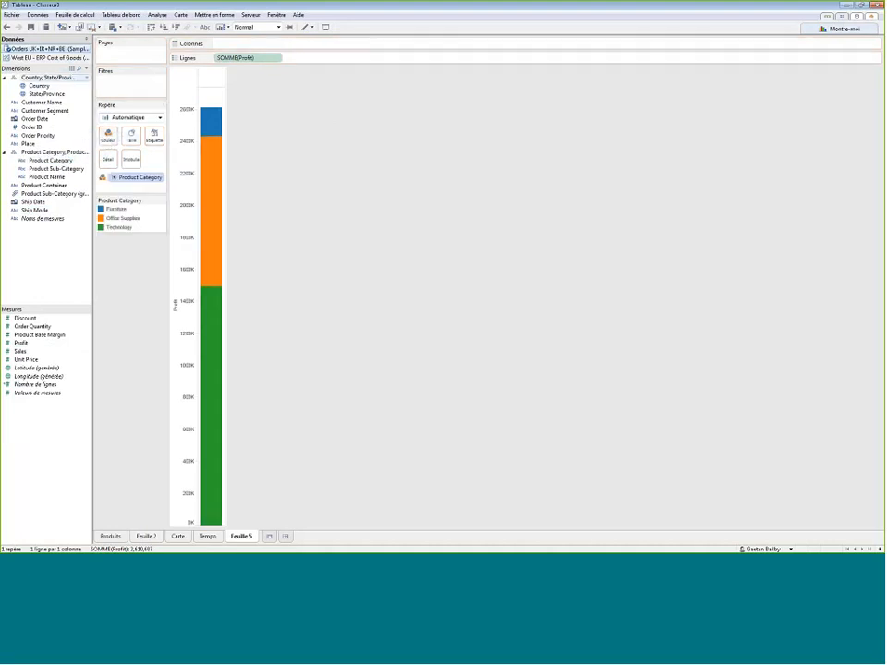
- Link the ERP Cost of Goods source on Customer Name instead of Product Category, and place its COGS measure in the columns
{"action": "left_click", "coordinate": [55, 58]}
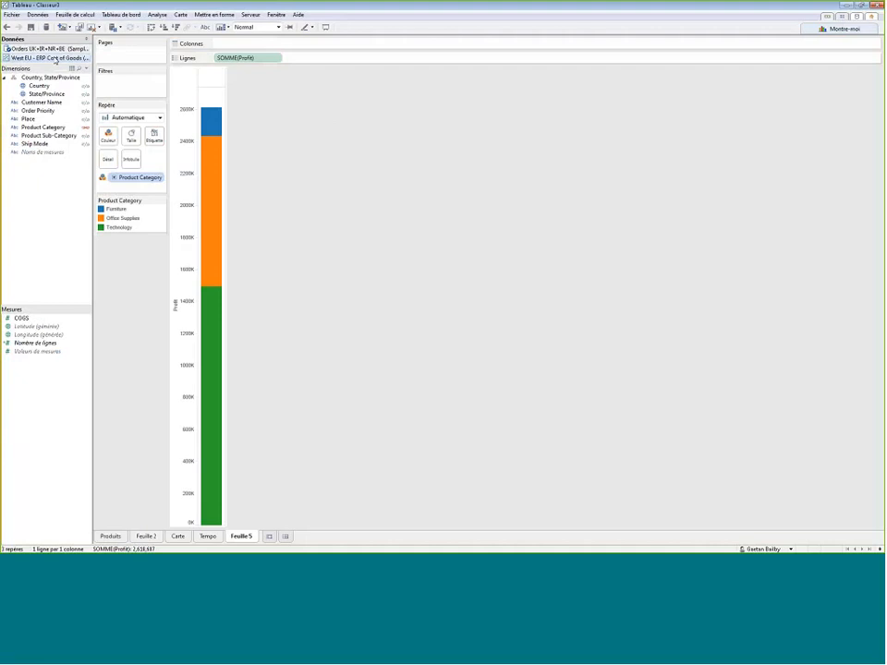
{"action": "left_click", "coordinate": [86, 130]}
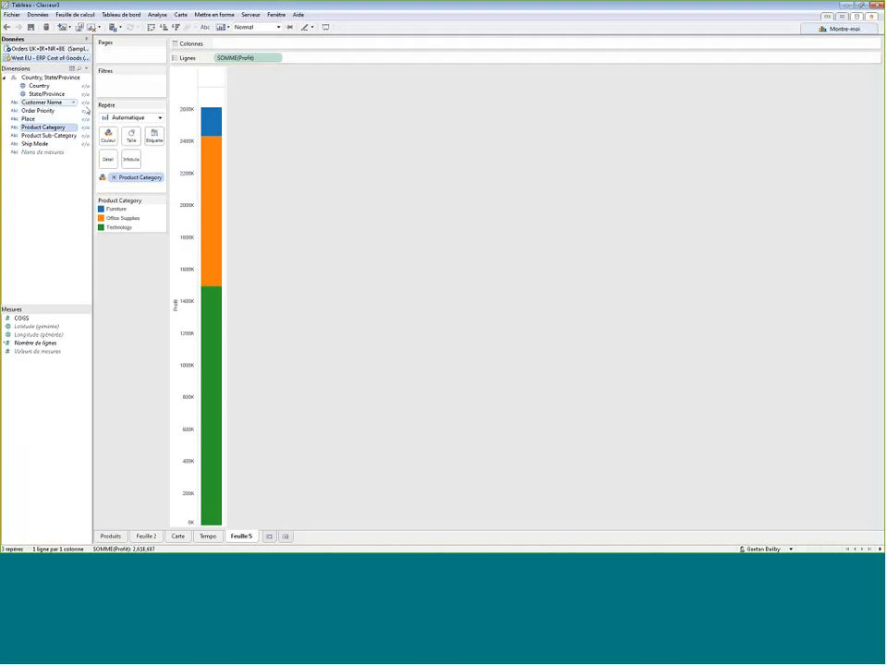
{"action": "left_click", "coordinate": [82, 102]}
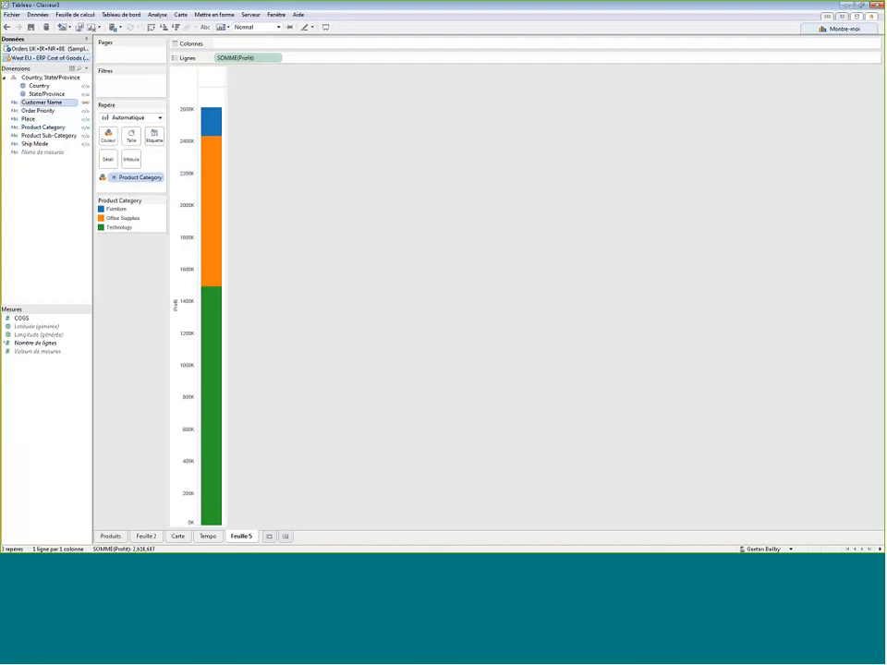
{"action": "left_click", "coordinate": [46, 249]}
{"action": "left_click_drag", "start_coordinate": [23, 318], "coordinate": [212, 87]}
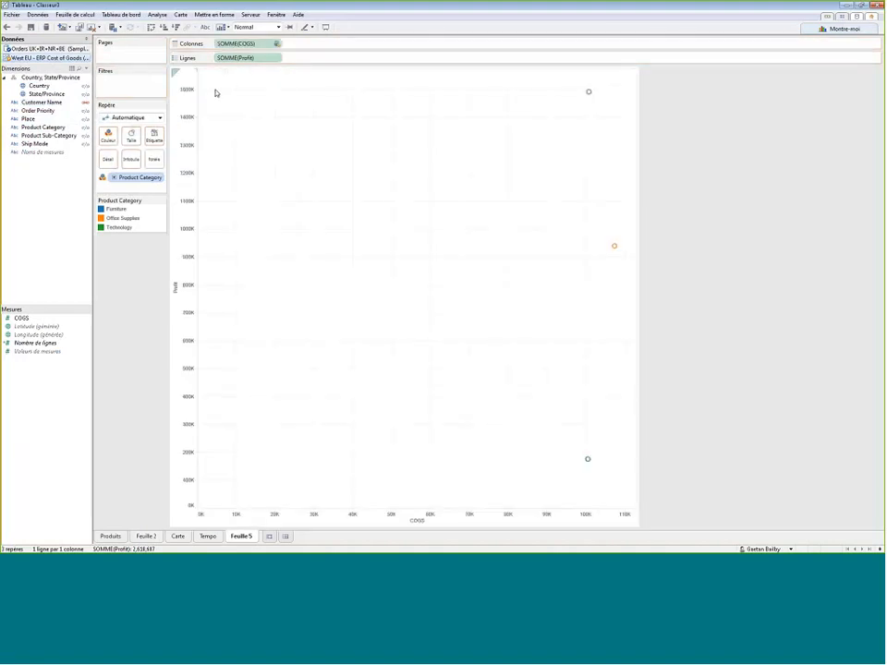
- Using the Orders source, label the scatter plot marks with Customer Name and assign their shapes by Country
{"action": "left_click", "coordinate": [50, 49]}
{"action": "left_click_drag", "start_coordinate": [47, 107], "coordinate": [152, 137]}
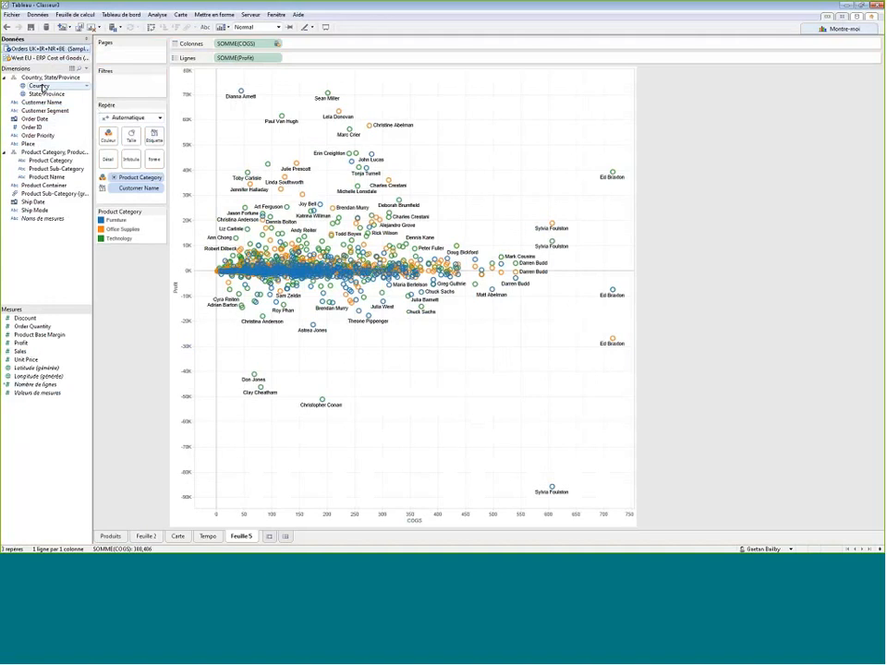
{"action": "left_click_drag", "start_coordinate": [43, 86], "coordinate": [164, 163]}
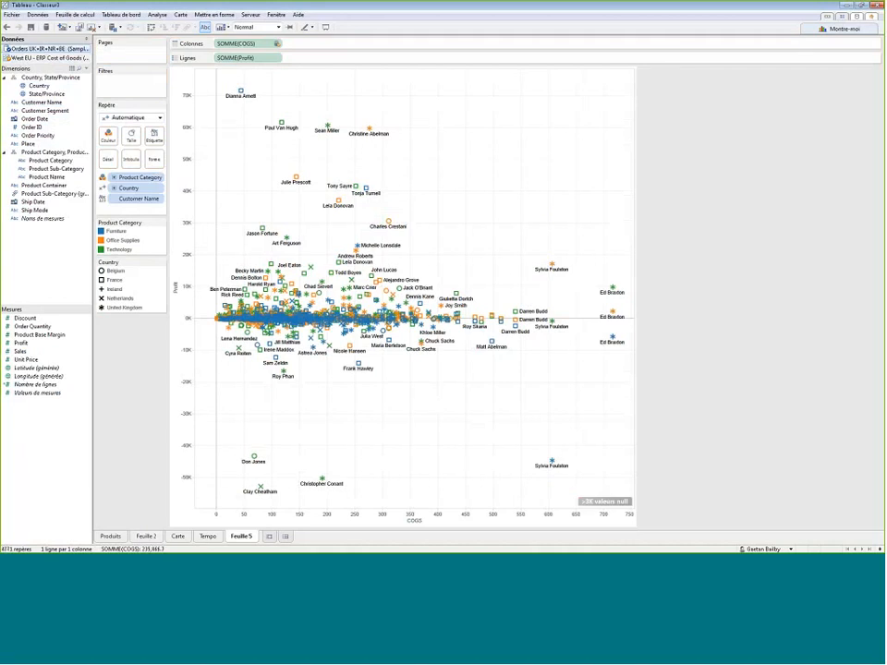
- Create a set named "Clients problematiques" from the negative-profit marks below the zero line of the scatter plot
{"action": "left_click_drag", "start_coordinate": [218, 321], "coordinate": [572, 511]}
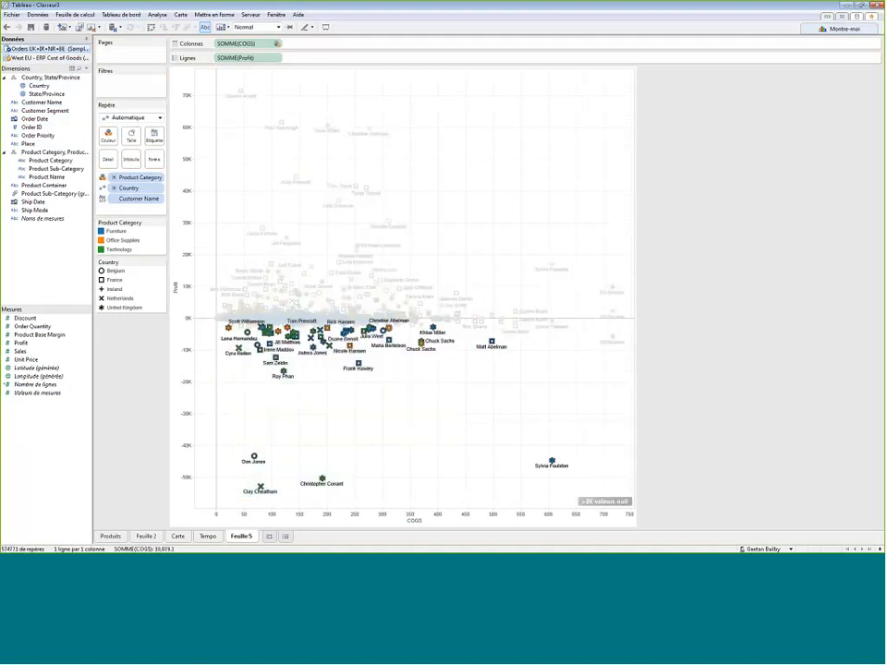
{"action": "mouse_move", "coordinate": [360, 368]}
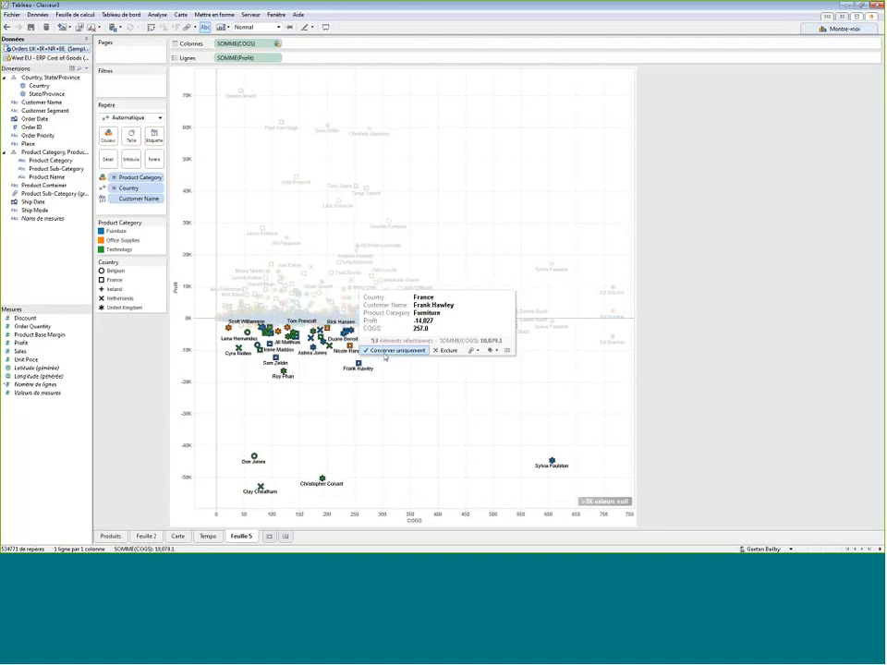
{"action": "left_click", "coordinate": [492, 355]}
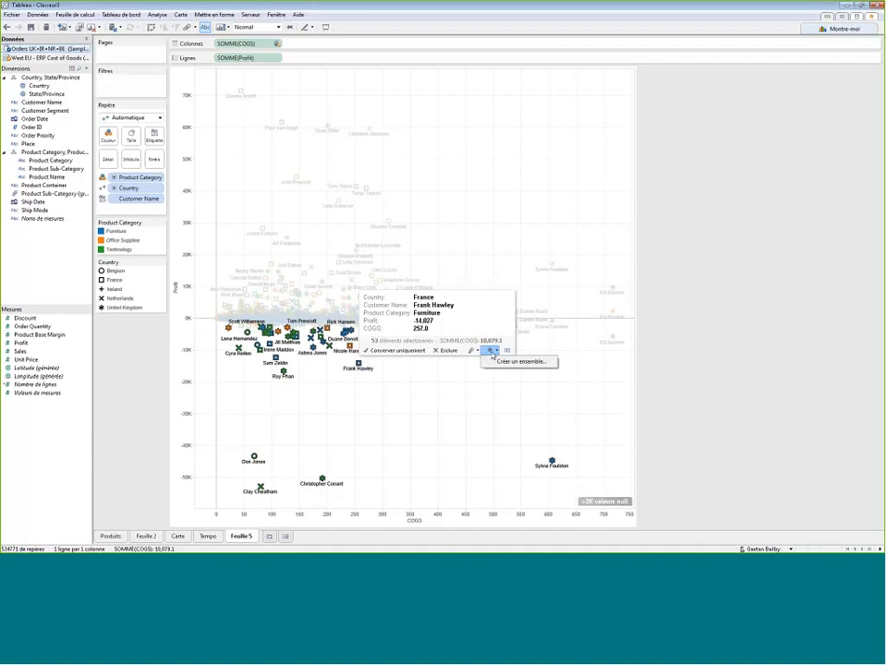
{"action": "left_click", "coordinate": [501, 361]}
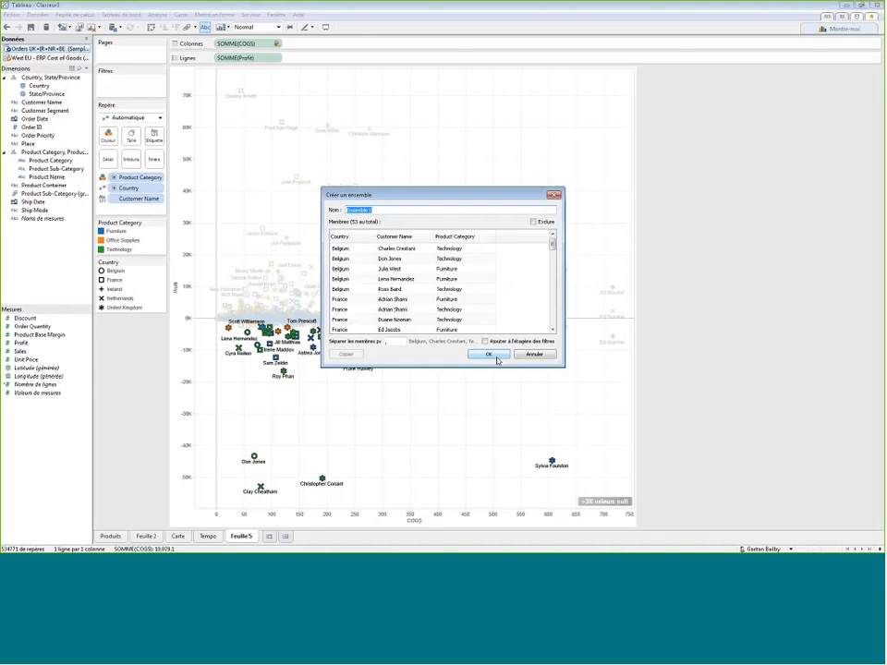
{"action": "type", "text": "Clients profit"}
{"action": "type", "text": "matiques"}
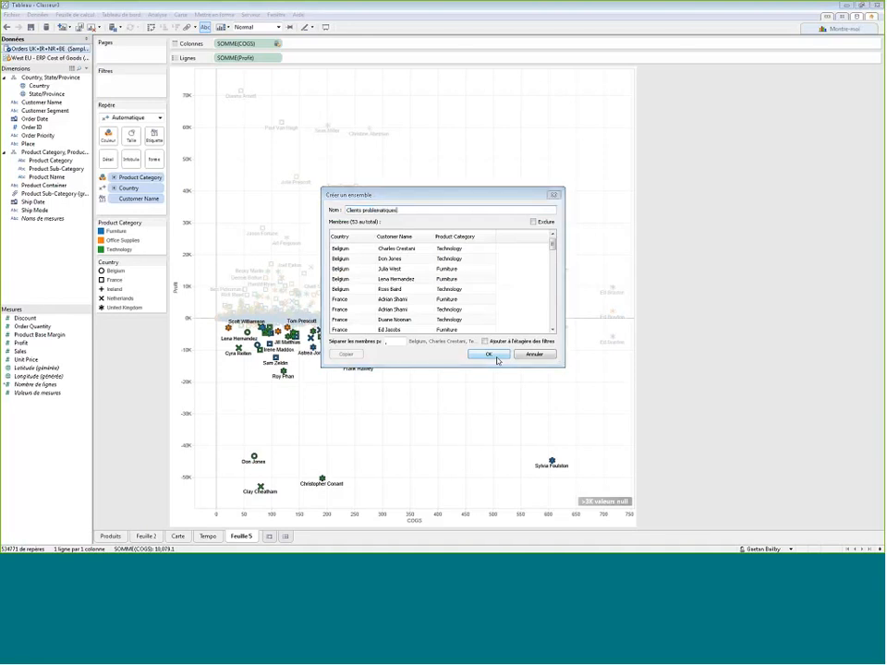
{"action": "left_click", "coordinate": [497, 359]}
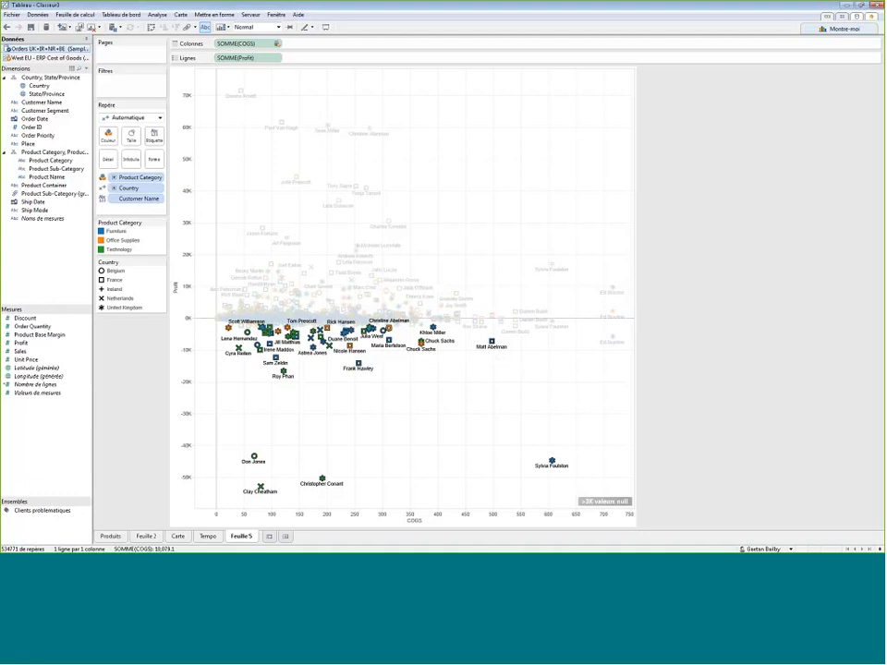
- On the Carte sheet, filter the map by the Clients problematiques set and add the set to the marks
{"action": "left_click", "coordinate": [178, 536]}
{"action": "left_click_drag", "start_coordinate": [58, 510], "coordinate": [305, 393]}
{"action": "left_click_drag", "start_coordinate": [314, 238], "coordinate": [421, 325]}
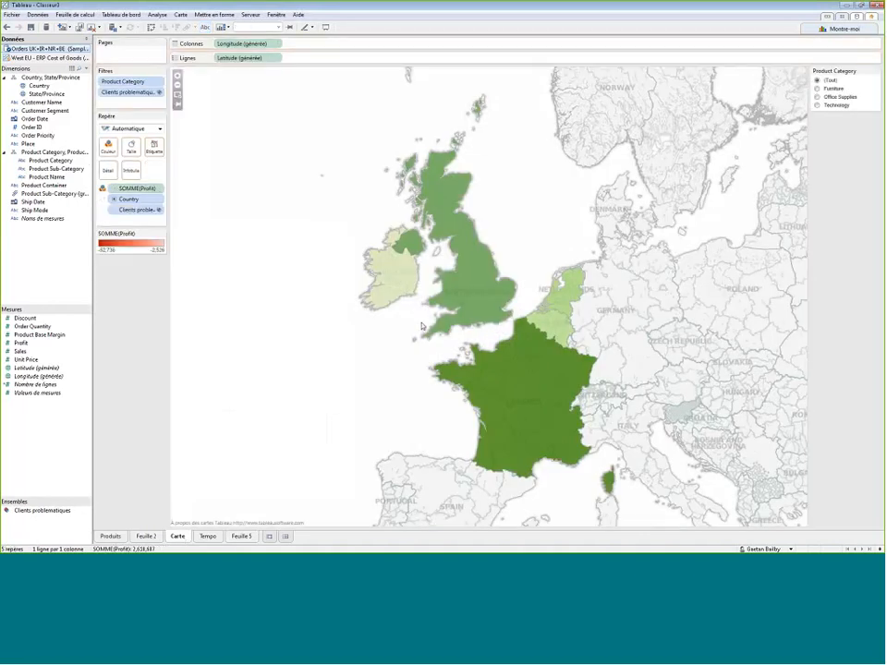
- Add an area annotation on the Netherlands reading "Cleints problematiques" in bold 16-point text
{"action": "left_click", "coordinate": [549, 295]}
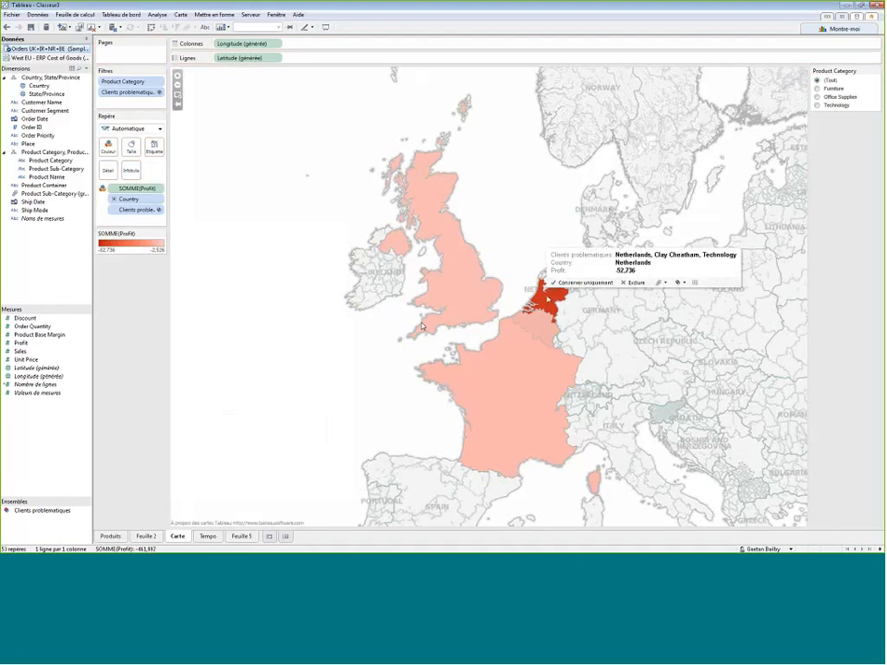
{"action": "right_click", "coordinate": [546, 297]}
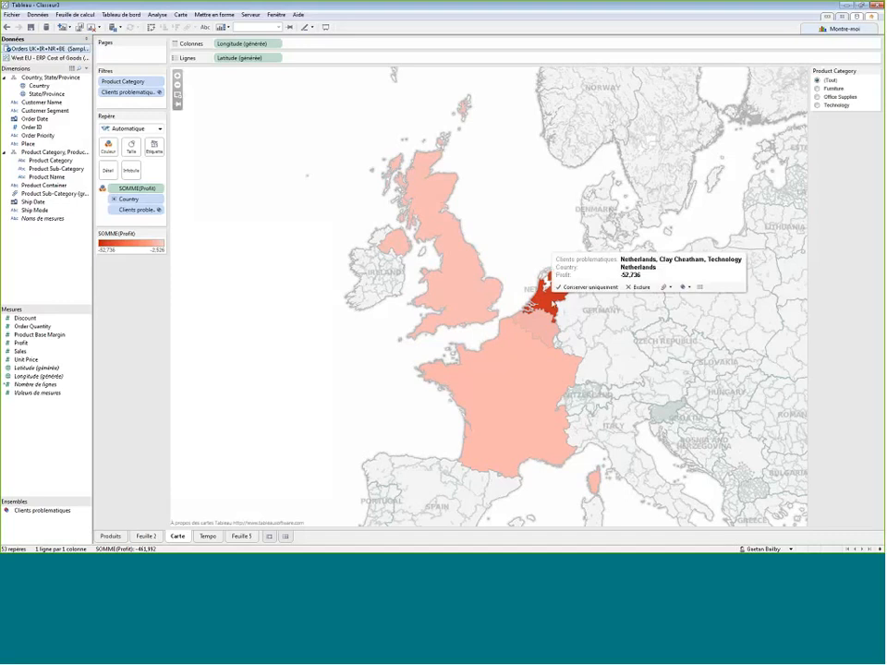
{"action": "right_click", "coordinate": [548, 297]}
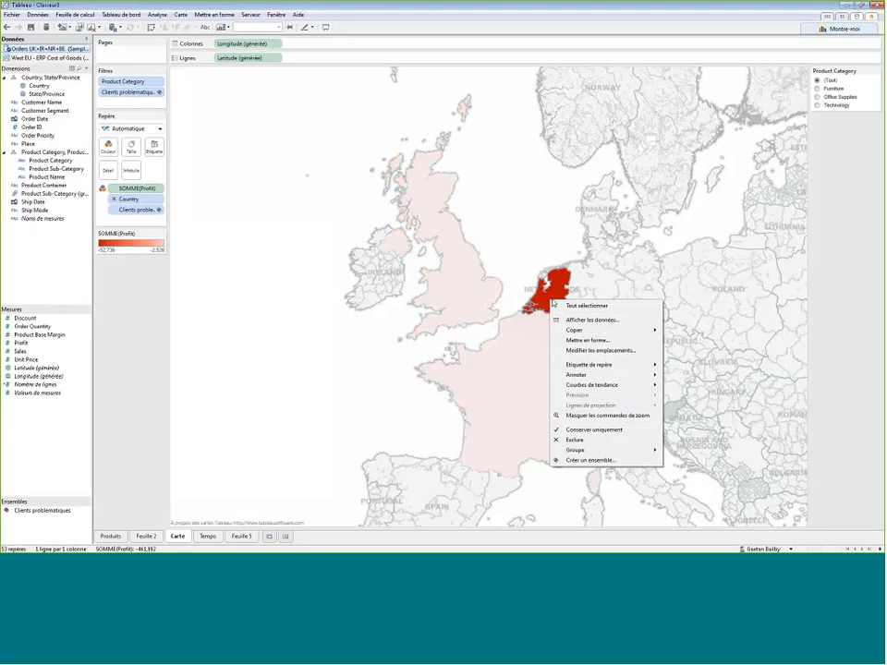
{"action": "mouse_move", "coordinate": [599, 377]}
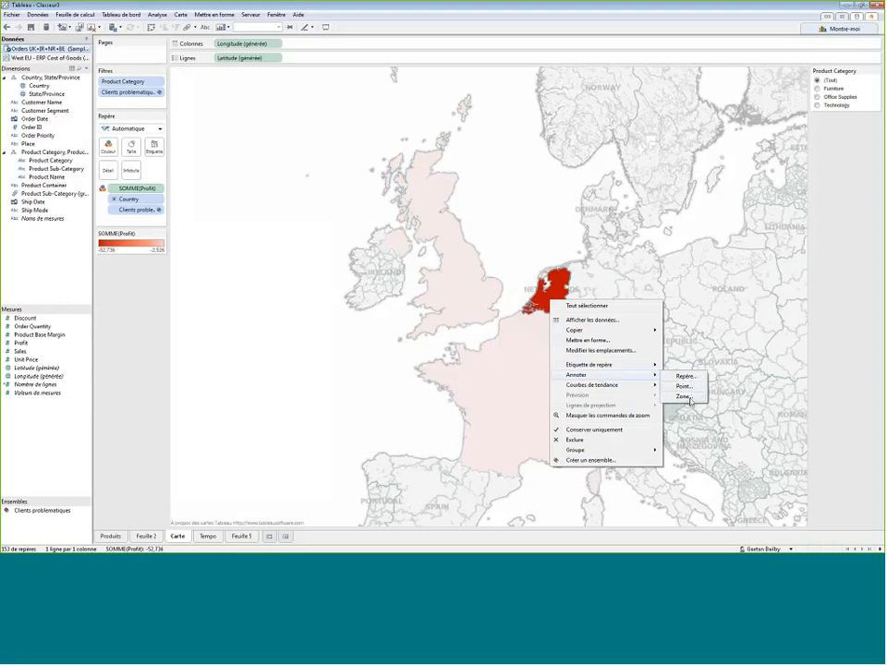
{"action": "left_click", "coordinate": [688, 396]}
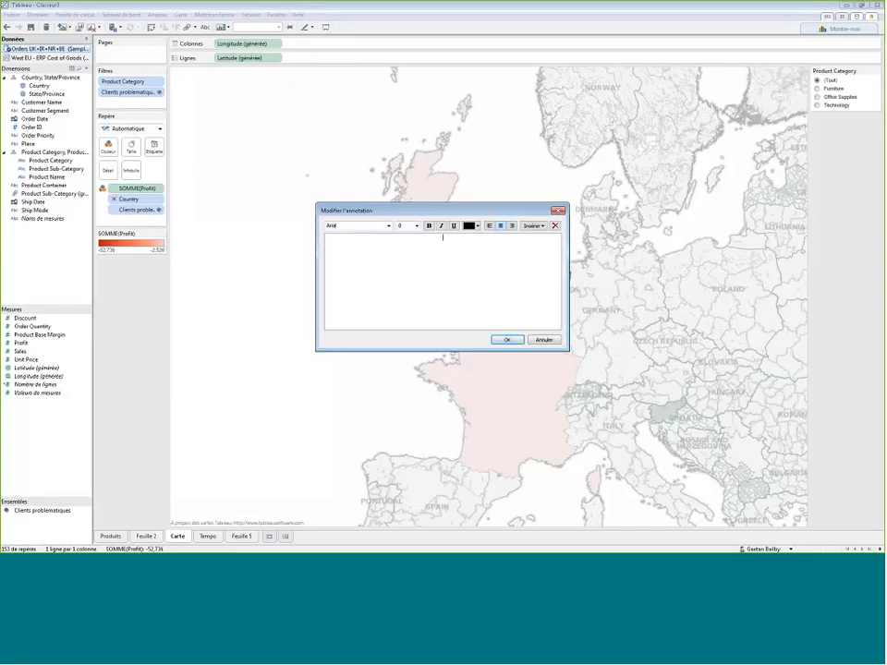
{"action": "type", "text": "Clients problémati"}
{"action": "type", "text": "ques"}
{"action": "key", "text": "ctrl+a"}
{"action": "left_click", "coordinate": [416, 225]}
{"action": "left_click", "coordinate": [409, 283]}
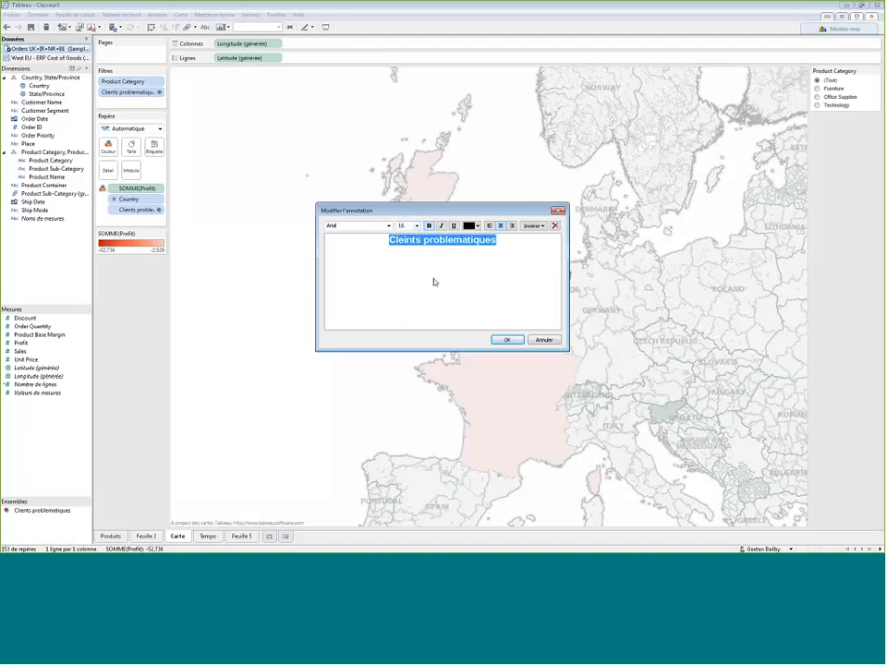
{"action": "left_click", "coordinate": [507, 340]}
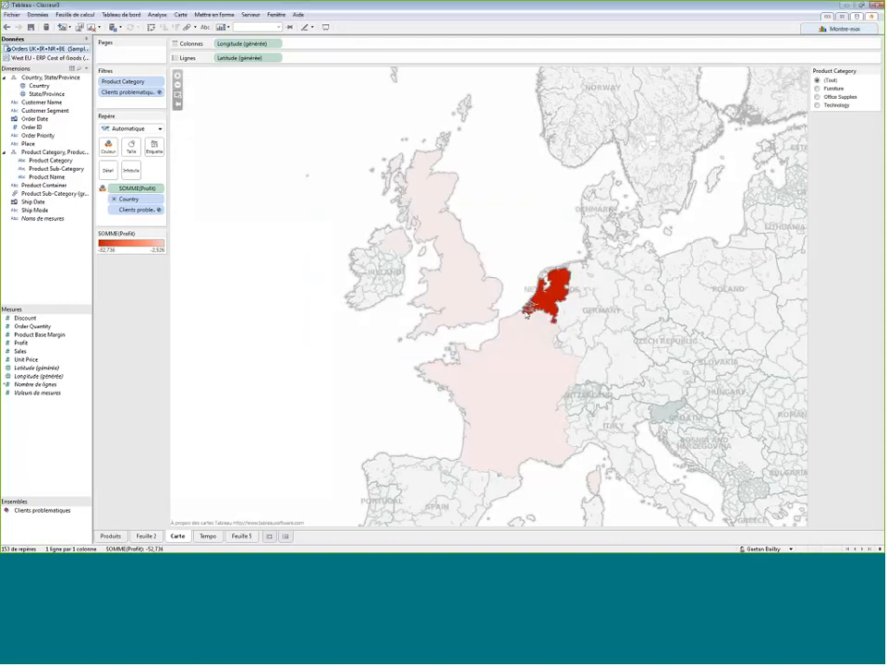
- Widen the annotation box and move it just above the Netherlands
{"action": "left_click", "coordinate": [524, 298]}
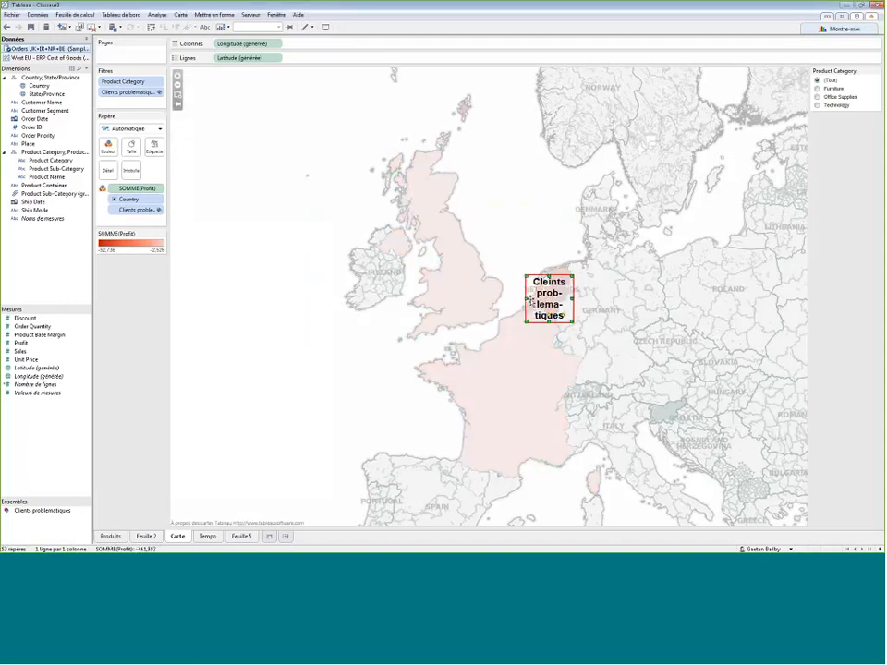
{"action": "left_click_drag", "start_coordinate": [521, 298], "coordinate": [495, 297]}
{"action": "left_click_drag", "start_coordinate": [545, 316], "coordinate": [546, 262]}
{"action": "left_click", "coordinate": [352, 372]}
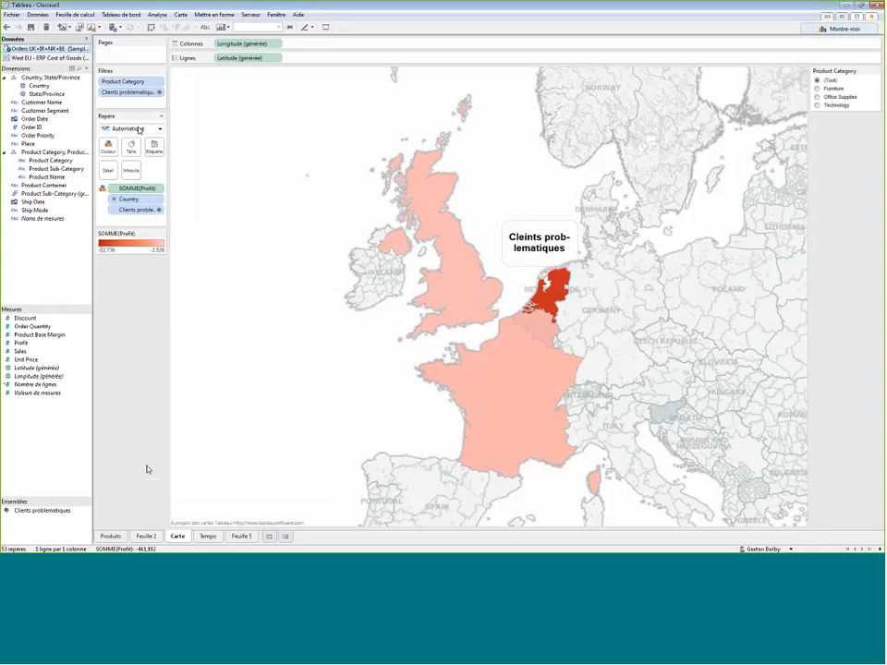
- Rename the Feuille 5 sheet as "Clients"
{"action": "right_click", "coordinate": [249, 538]}
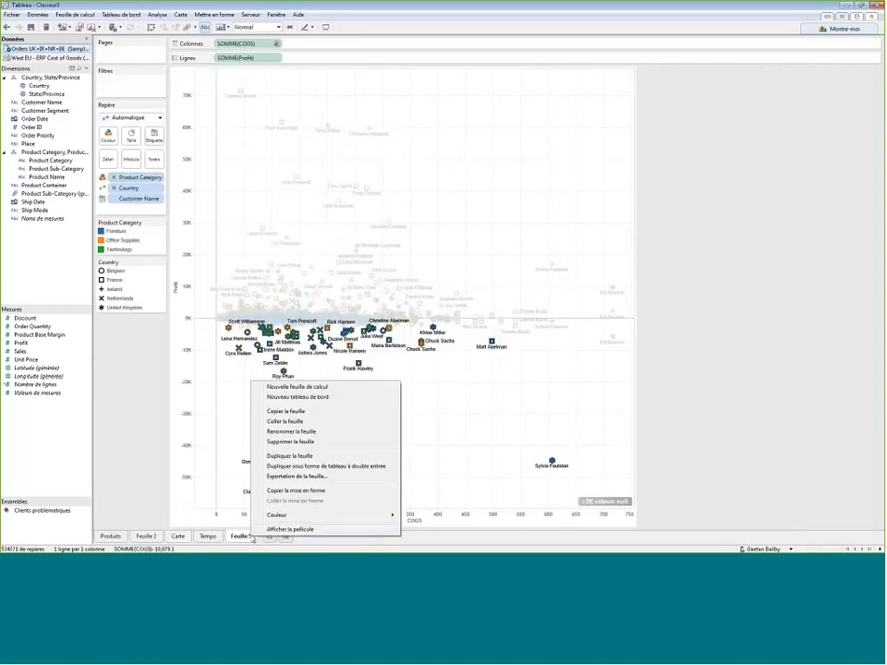
{"action": "left_click", "coordinate": [309, 432]}
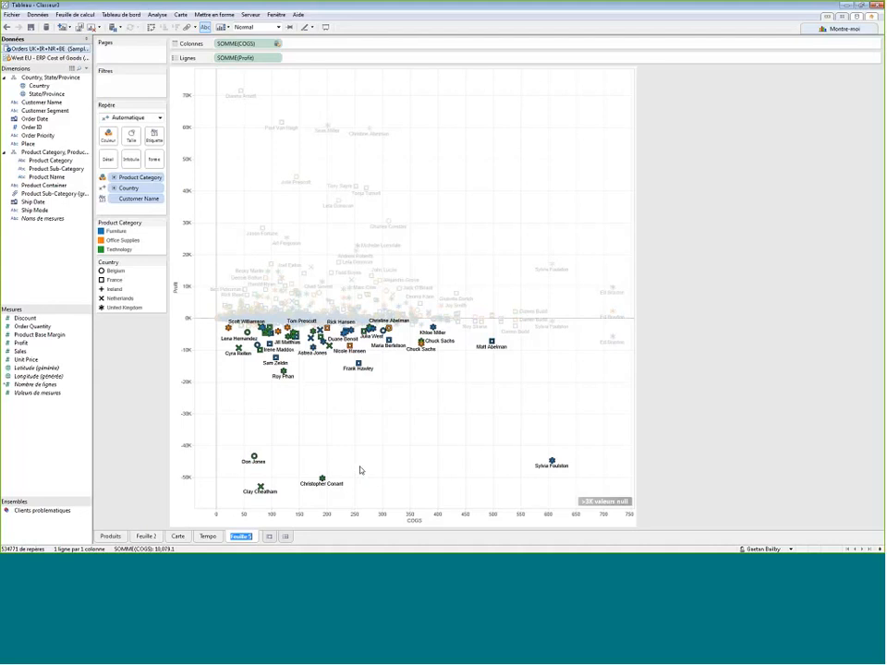
{"action": "type", "text": "Clients"}
{"action": "key", "text": "Return"}
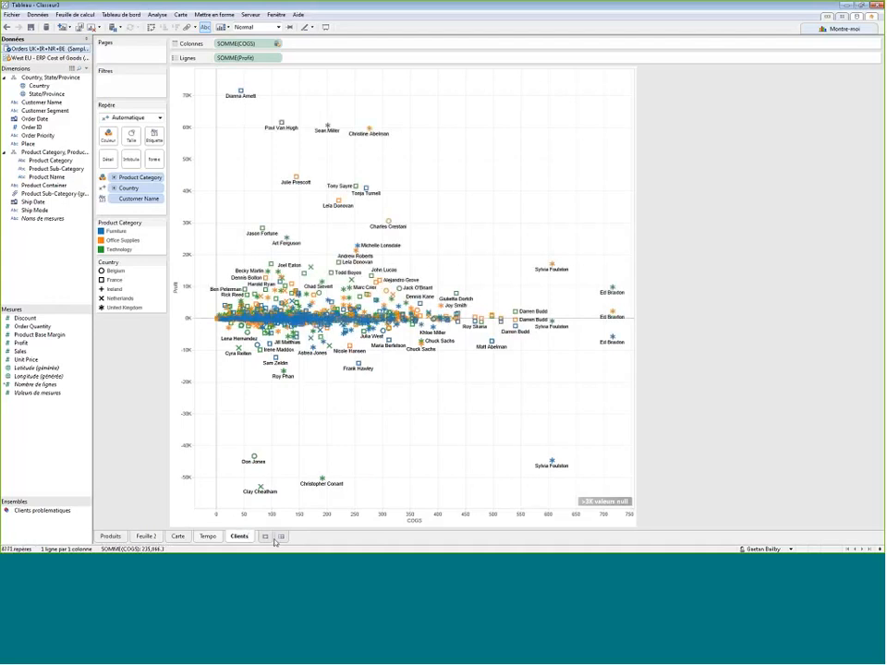
- Remove the Clients problematiques set from the Carte map's filters and marks
{"action": "left_click", "coordinate": [178, 537]}
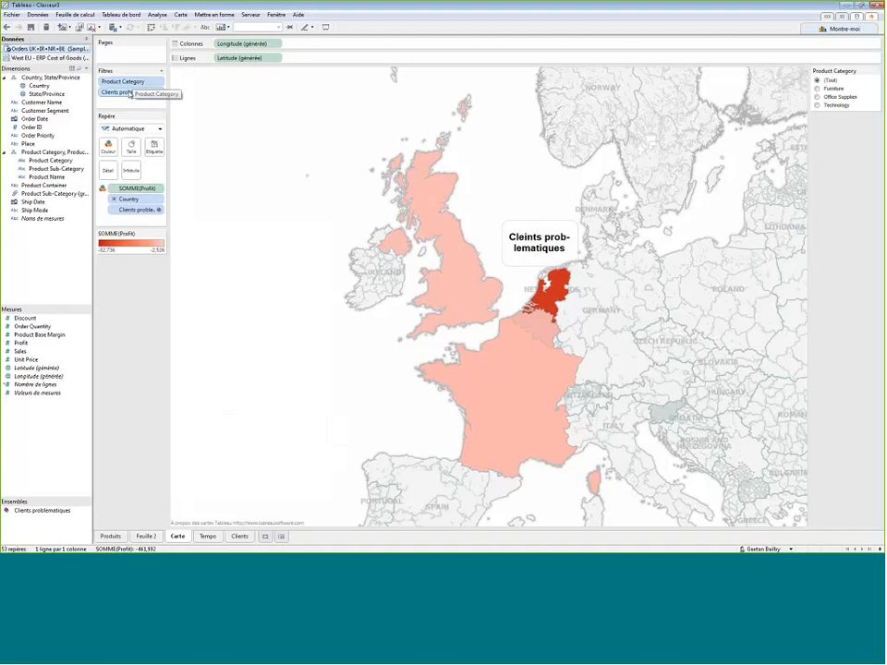
{"action": "left_click_drag", "start_coordinate": [129, 93], "coordinate": [137, 339]}
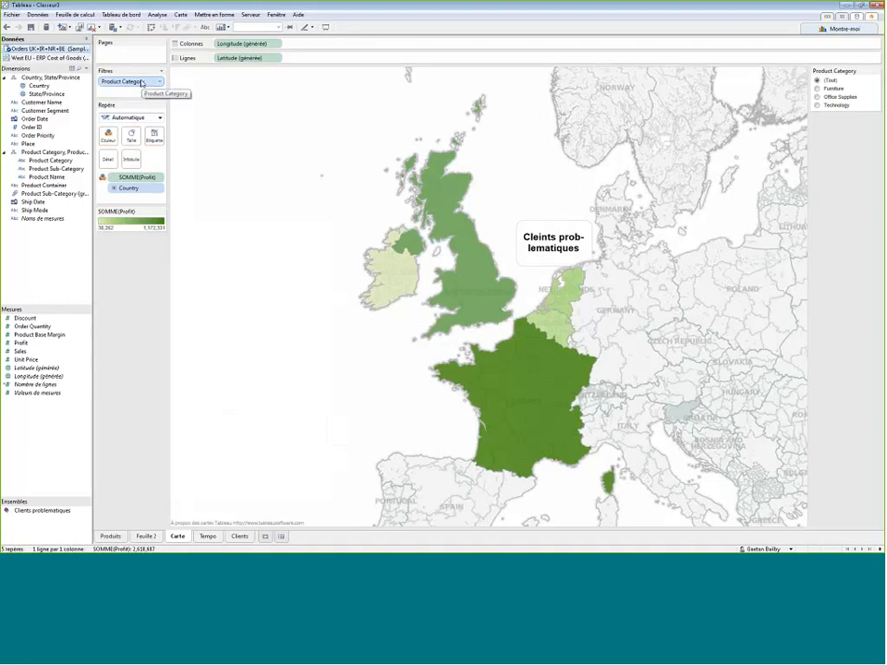
{"action": "left_click", "coordinate": [7, 27]}
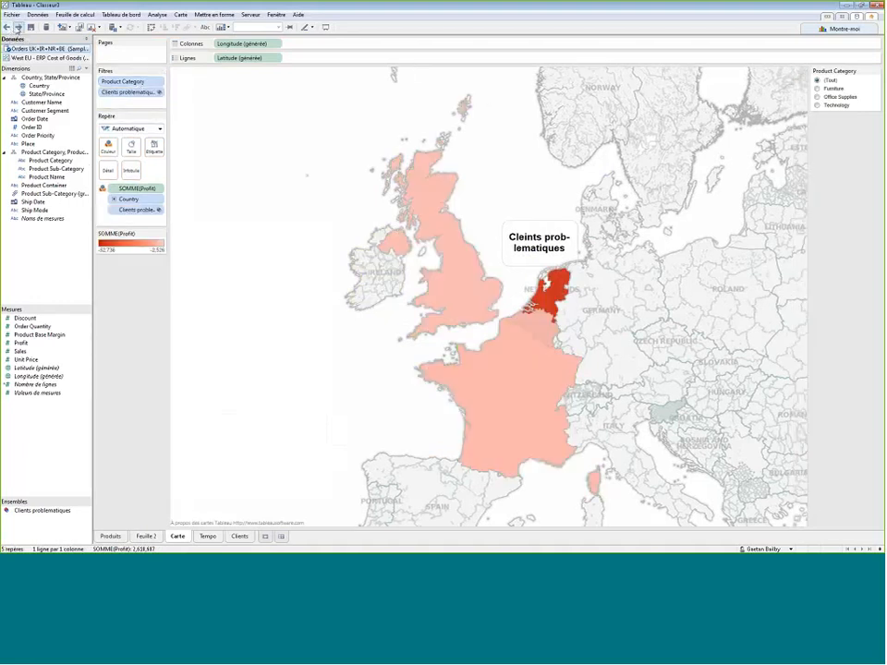
{"action": "left_click", "coordinate": [8, 27]}
{"action": "left_click", "coordinate": [8, 28]}
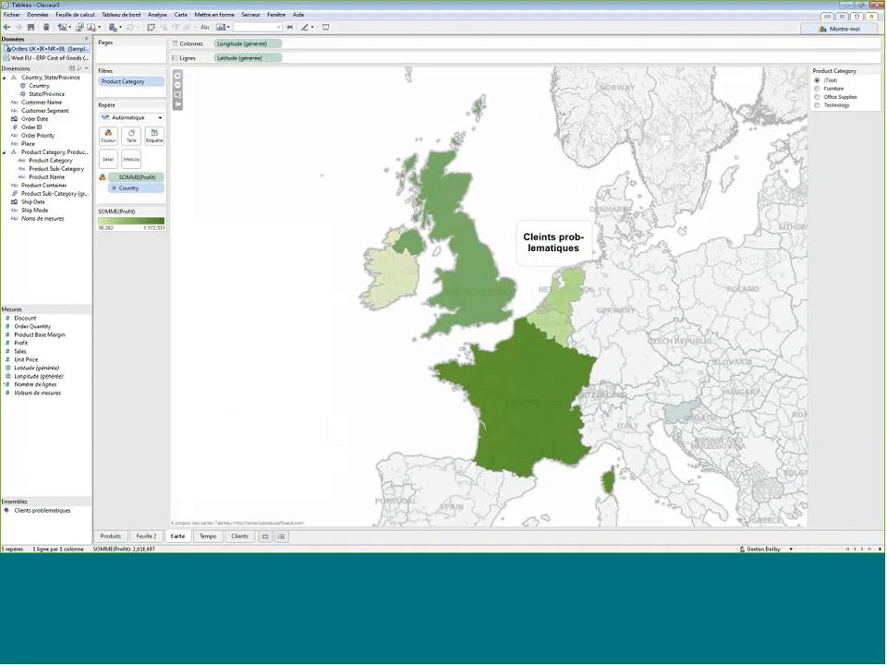
- Create a new dashboard and set its size to Automatique
{"action": "left_click", "coordinate": [265, 537]}
{"action": "left_click", "coordinate": [83, 508]}
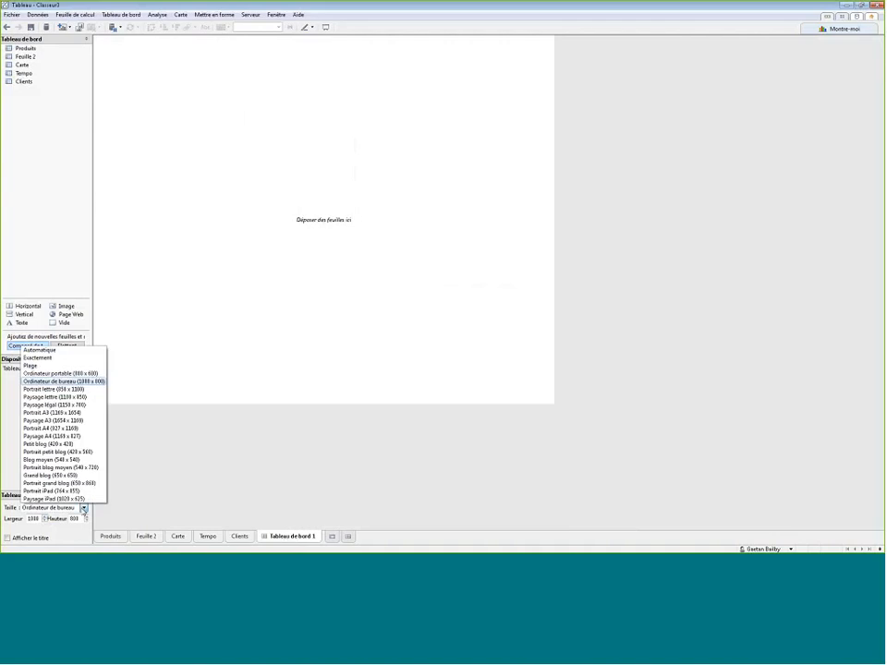
{"action": "left_click", "coordinate": [42, 350]}
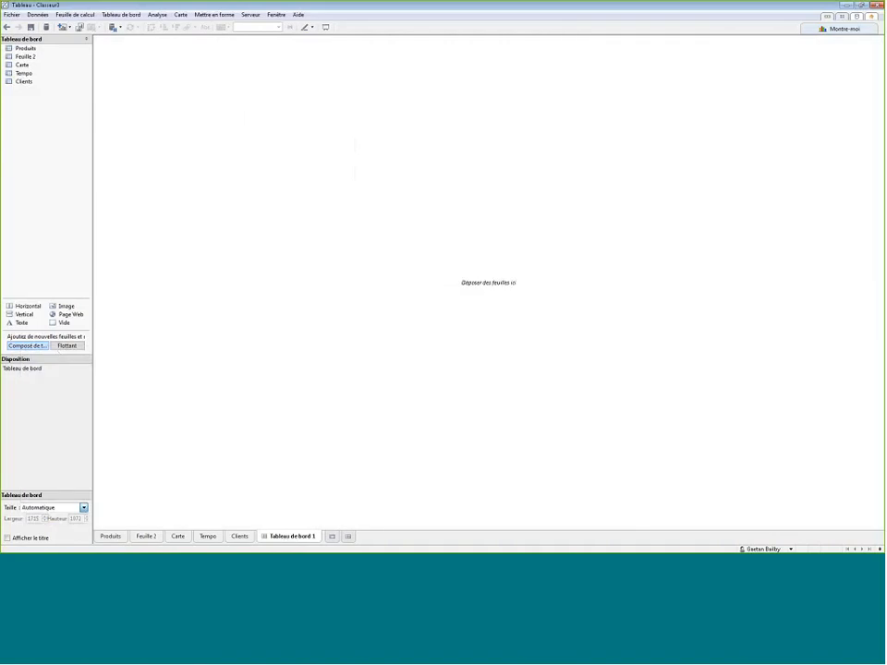
- Place the Produits, Carte, Tempo and Clients sheets on the dashboard, with Tempo above Carte and Clients below Produits
{"action": "left_click_drag", "start_coordinate": [27, 49], "coordinate": [161, 88]}
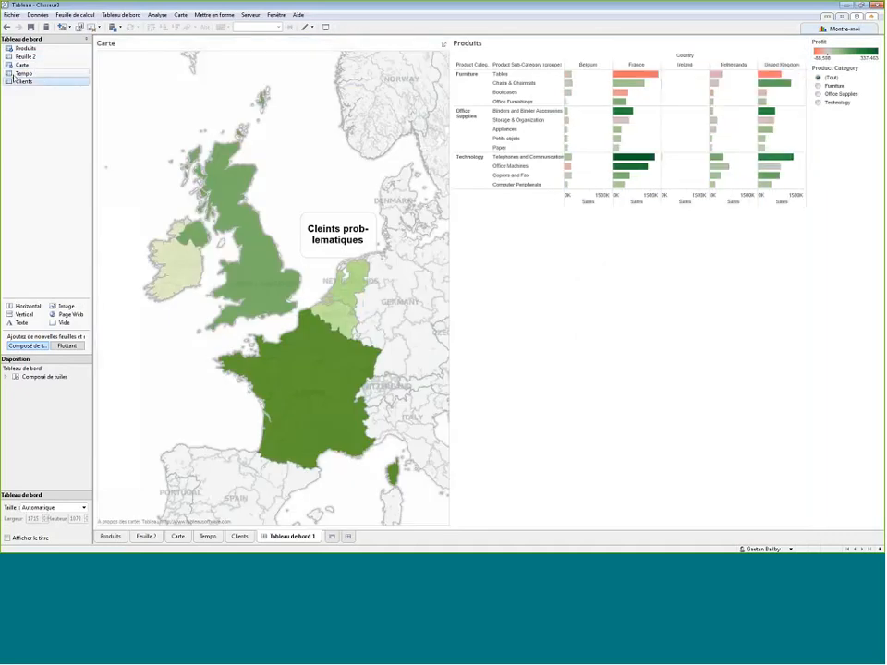
{"action": "left_click_drag", "start_coordinate": [14, 78], "coordinate": [166, 89]}
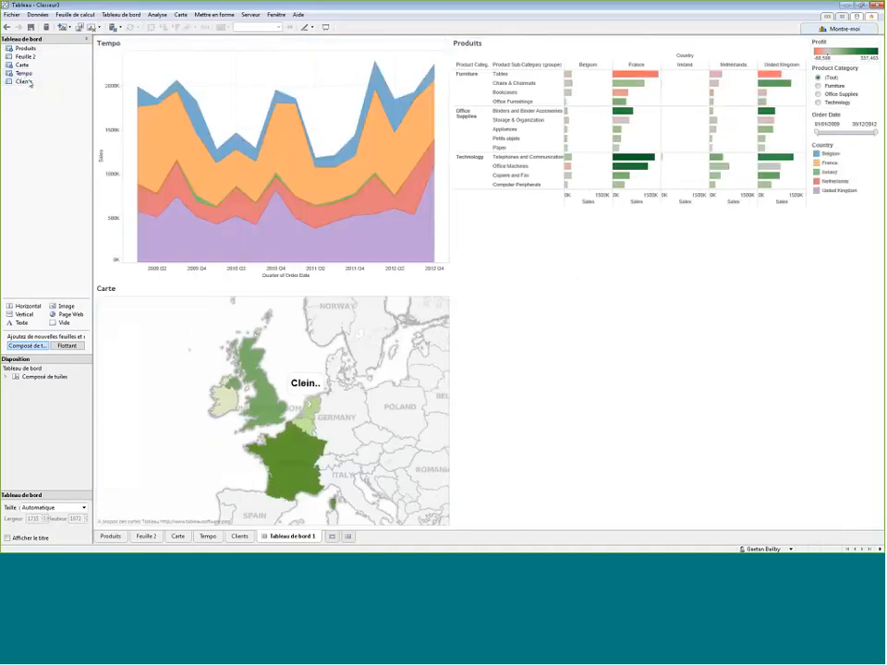
{"action": "left_click_drag", "start_coordinate": [24, 80], "coordinate": [623, 331]}
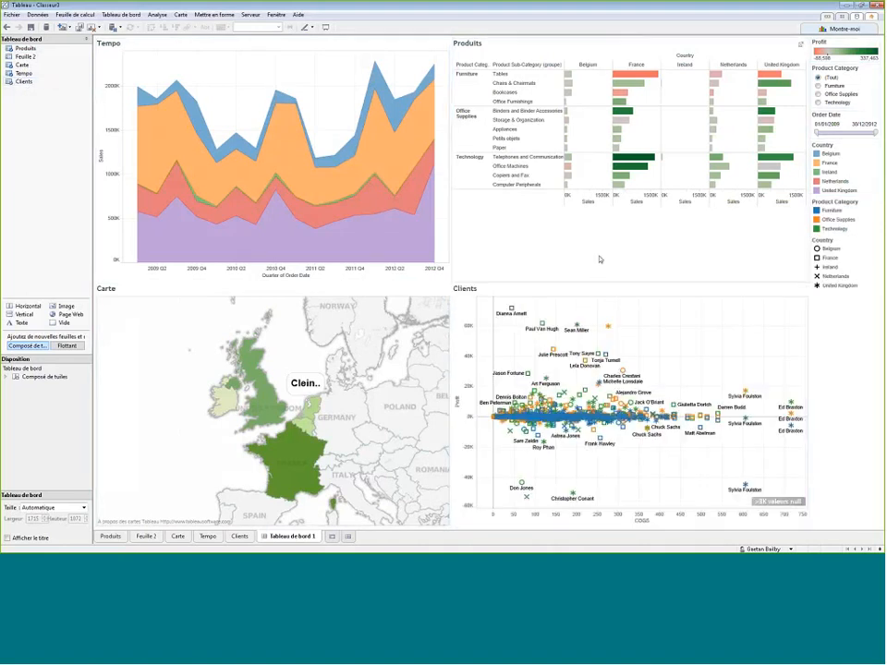
- Fit the Produits view so its bars fill the whole height of its dashboard area
{"action": "left_click", "coordinate": [600, 260]}
{"action": "left_click", "coordinate": [800, 43]}
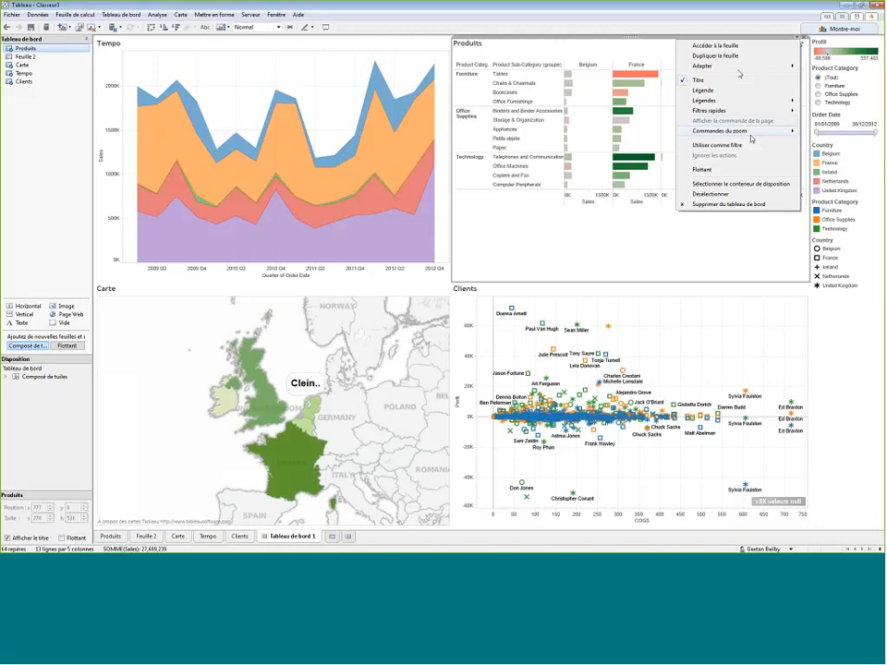
{"action": "mouse_move", "coordinate": [767, 66]}
{"action": "left_click", "coordinate": [807, 78]}
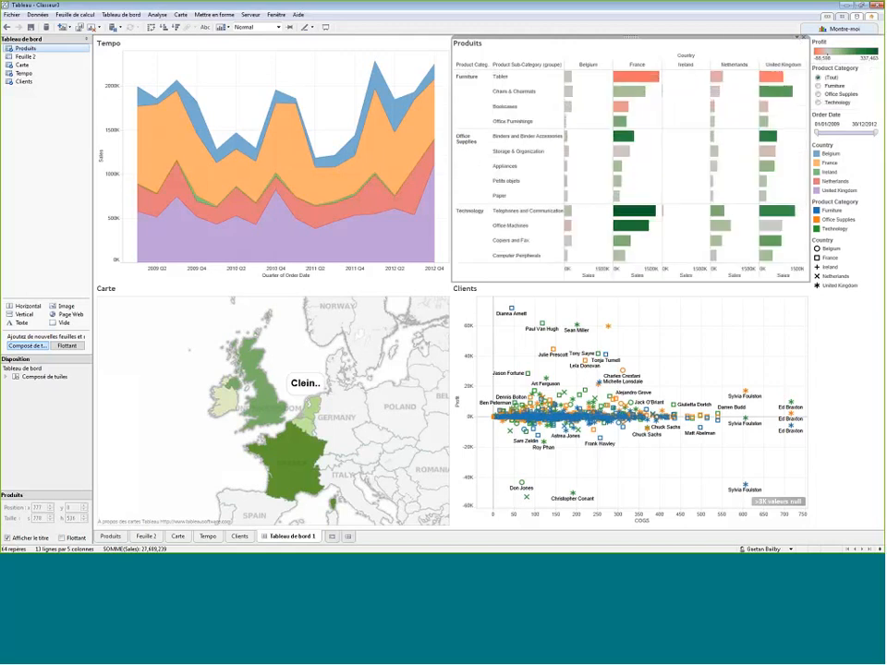
{"action": "left_click", "coordinate": [38, 222]}
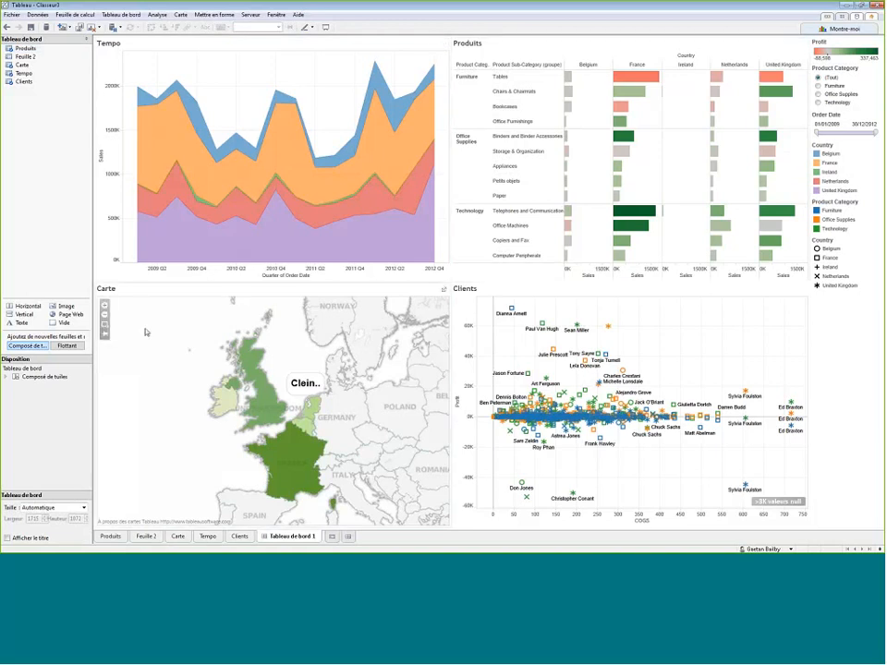
- Use the Carte map as a dashboard filter, and test it by selecting and deselecting the United Kingdom
{"action": "left_click", "coordinate": [163, 292]}
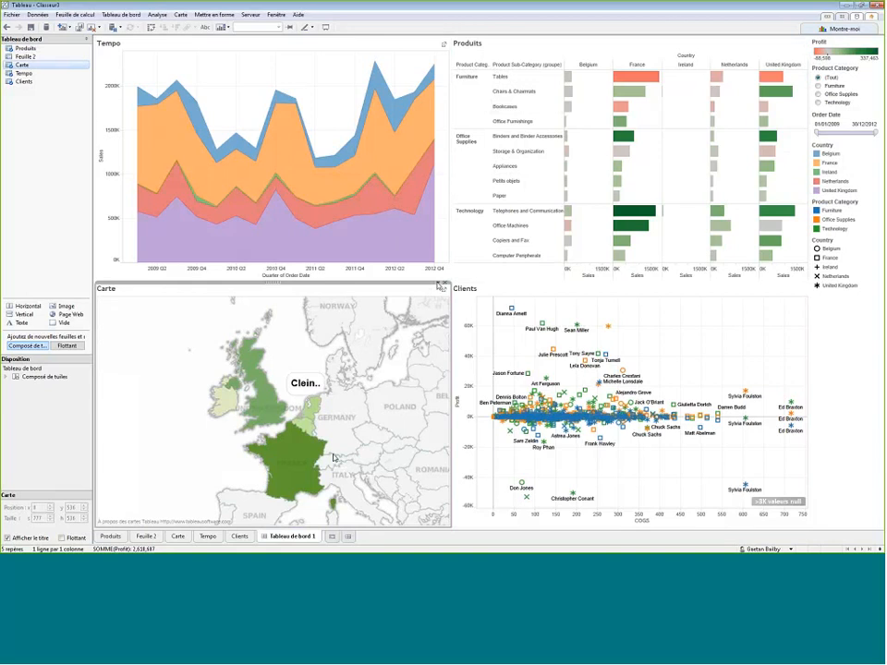
{"action": "left_click", "coordinate": [441, 287]}
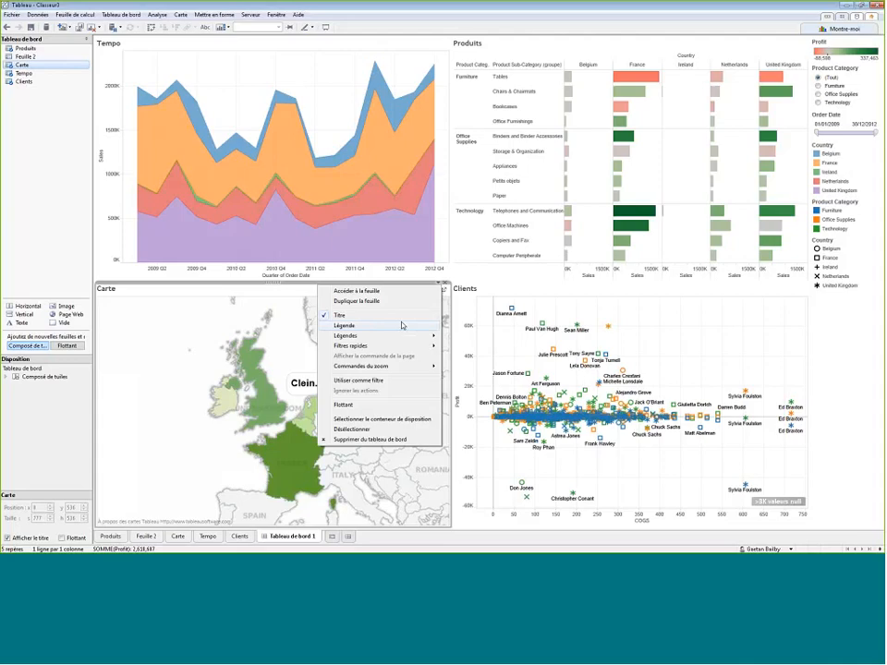
{"action": "left_click", "coordinate": [385, 382]}
{"action": "left_click", "coordinate": [272, 412]}
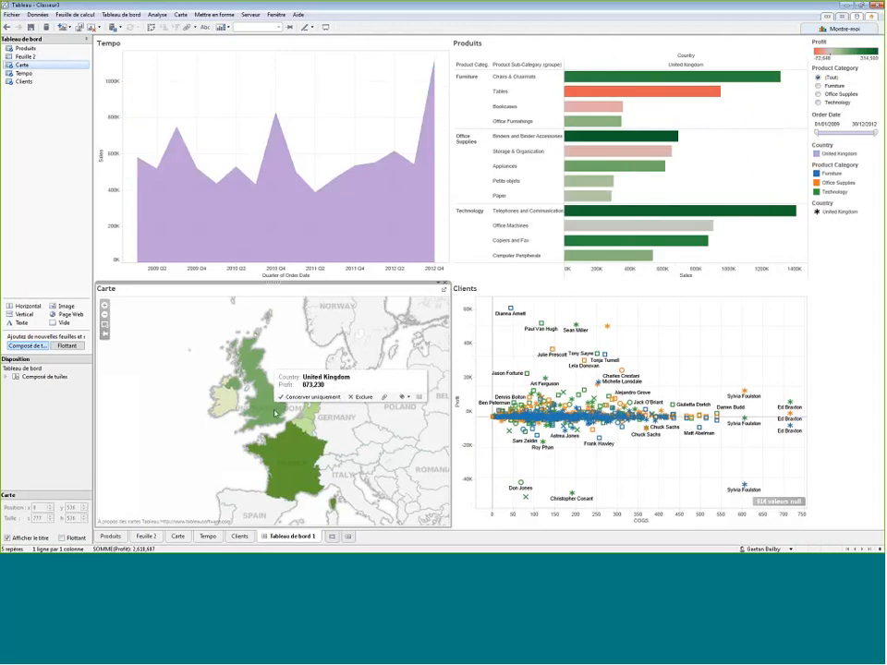
{"action": "left_click", "coordinate": [274, 412]}
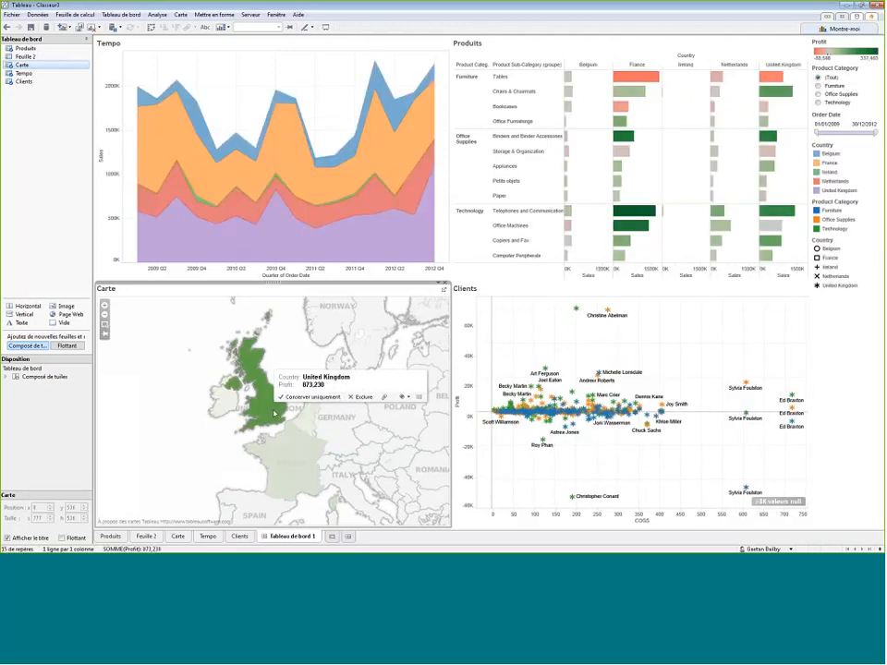
- Apply the Product Category filter to all sheets using this data source, and test it with Furniture before restoring all categories
{"action": "left_click", "coordinate": [871, 66]}
{"action": "mouse_move", "coordinate": [804, 116]}
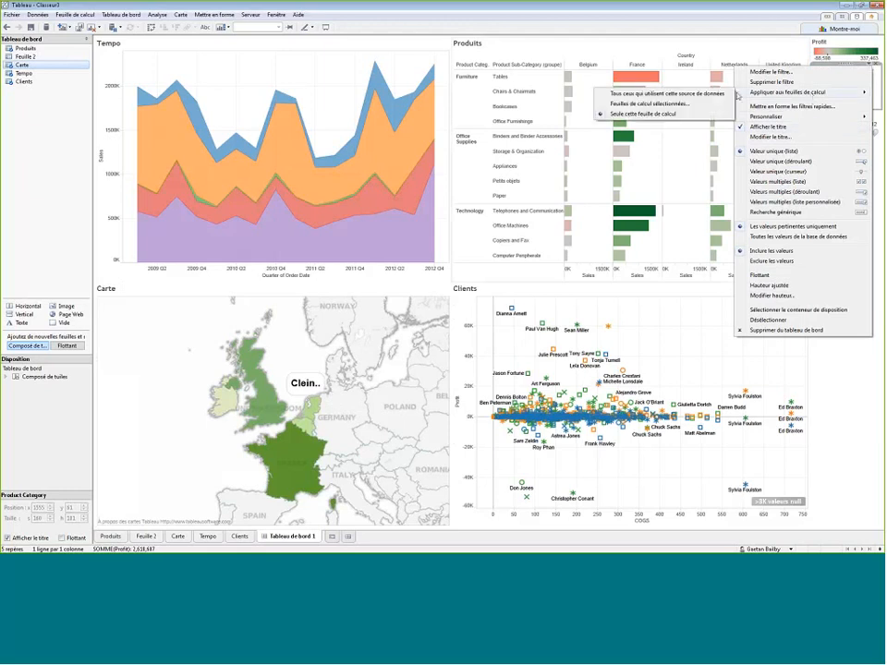
{"action": "left_click", "coordinate": [708, 90]}
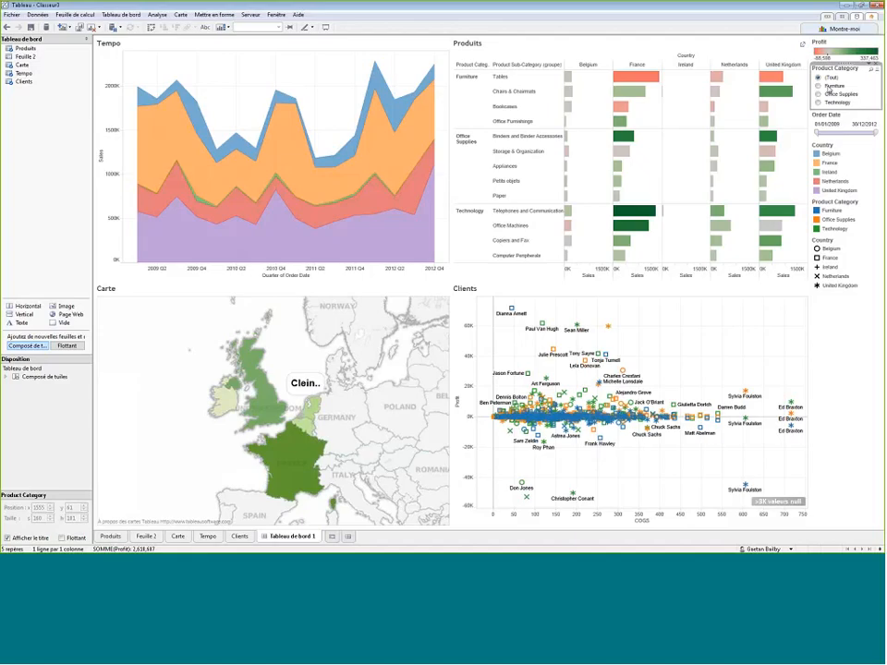
{"action": "left_click", "coordinate": [817, 86]}
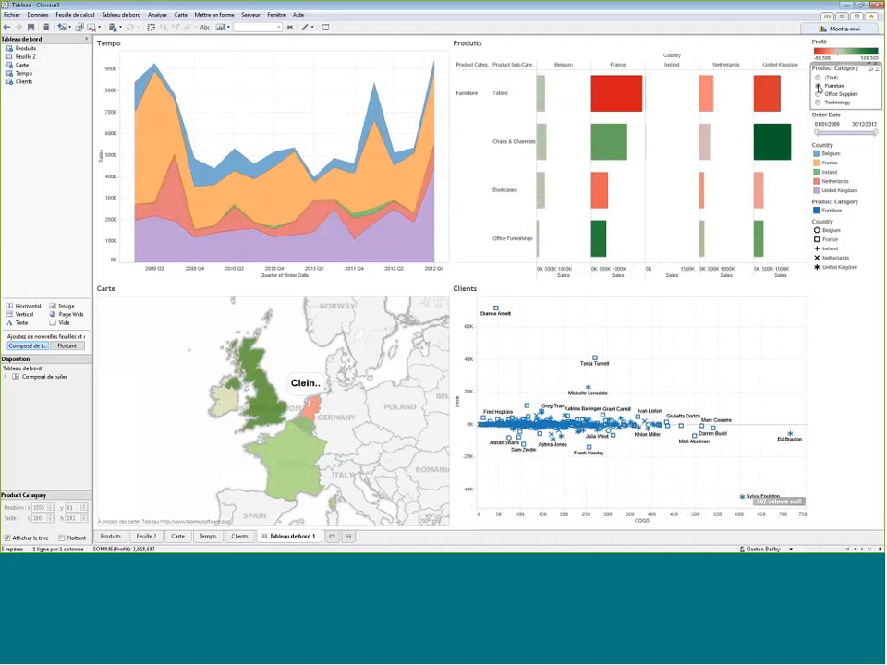
{"action": "left_click", "coordinate": [817, 76]}
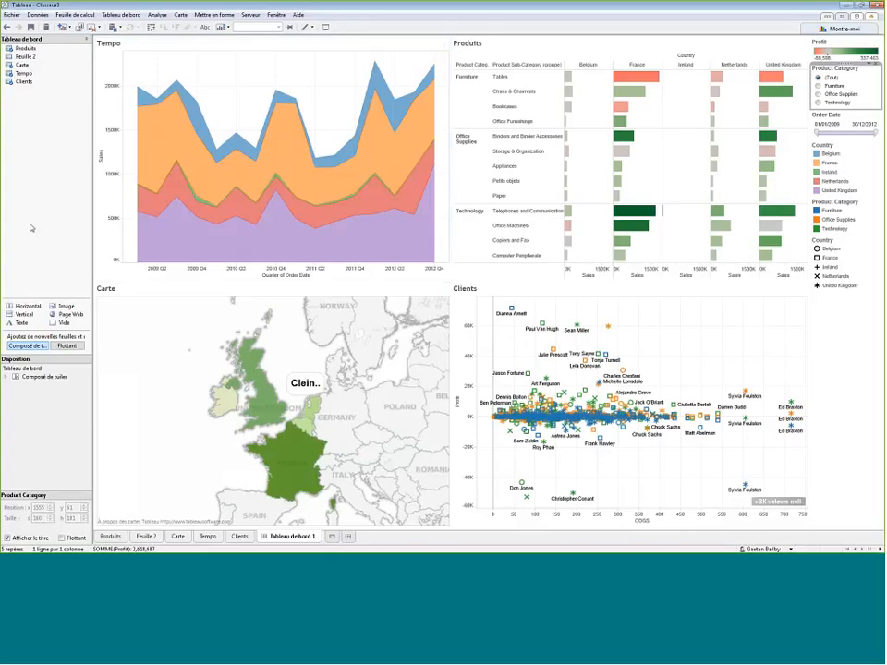
{"action": "left_click", "coordinate": [283, 539]}
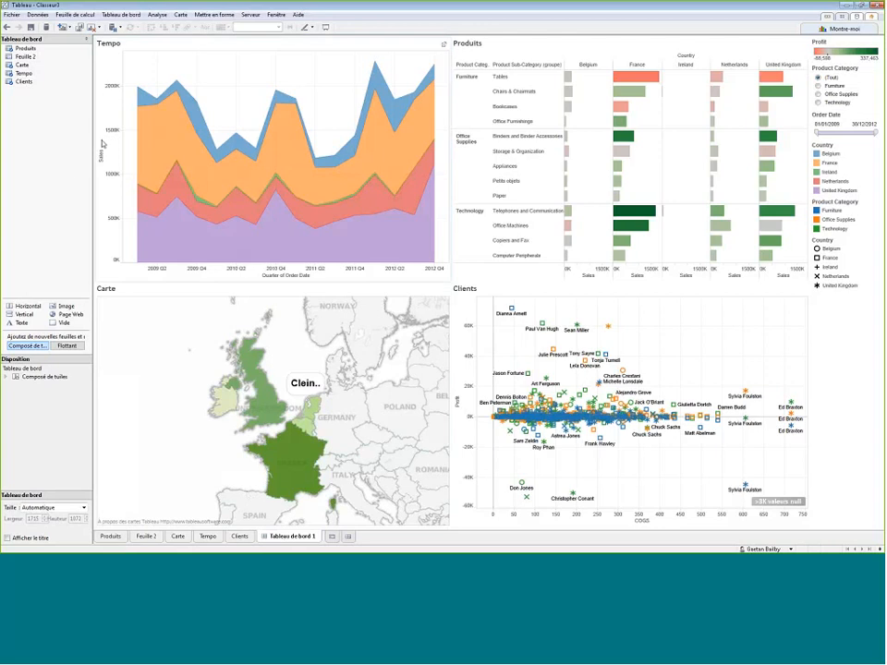
- Try per-user viewing, web-editing and comment permissions in the workbook's Tableau Server publishing settings, and cancel without publishing
{"action": "left_click", "coordinate": [251, 15]}
{"action": "left_click", "coordinate": [257, 51]}
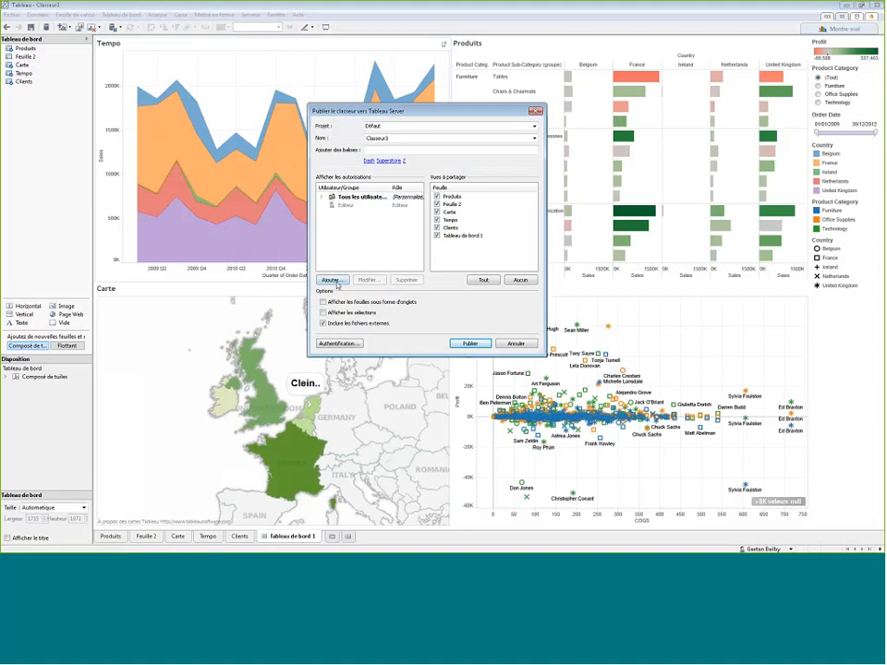
{"action": "left_click", "coordinate": [335, 280]}
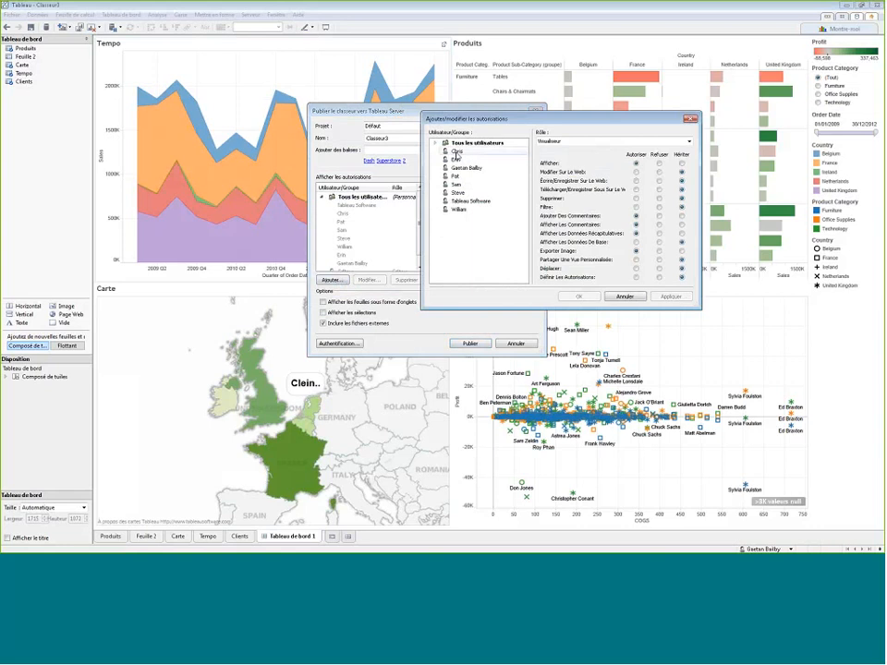
{"action": "left_click", "coordinate": [456, 151]}
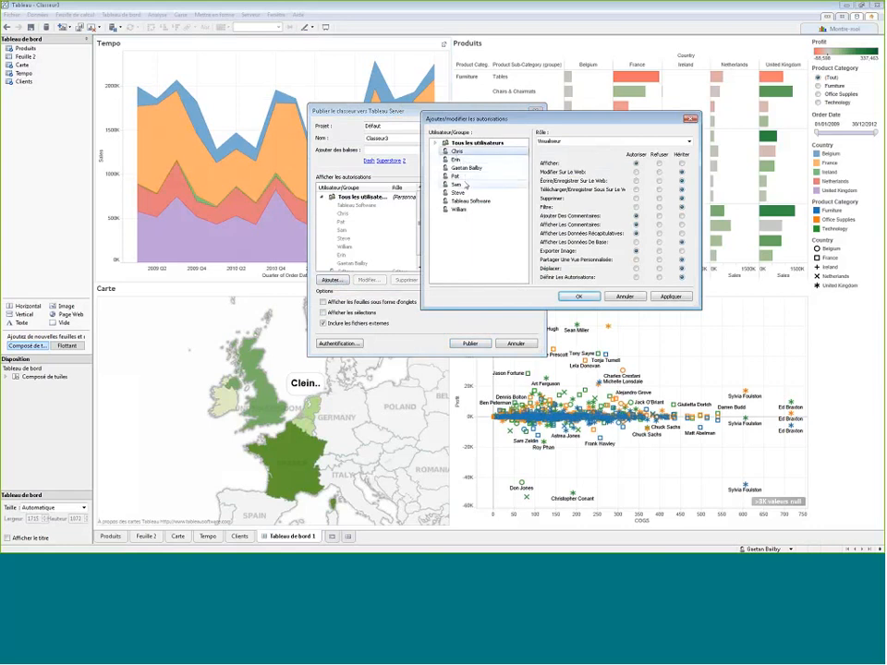
{"action": "left_click", "coordinate": [456, 183]}
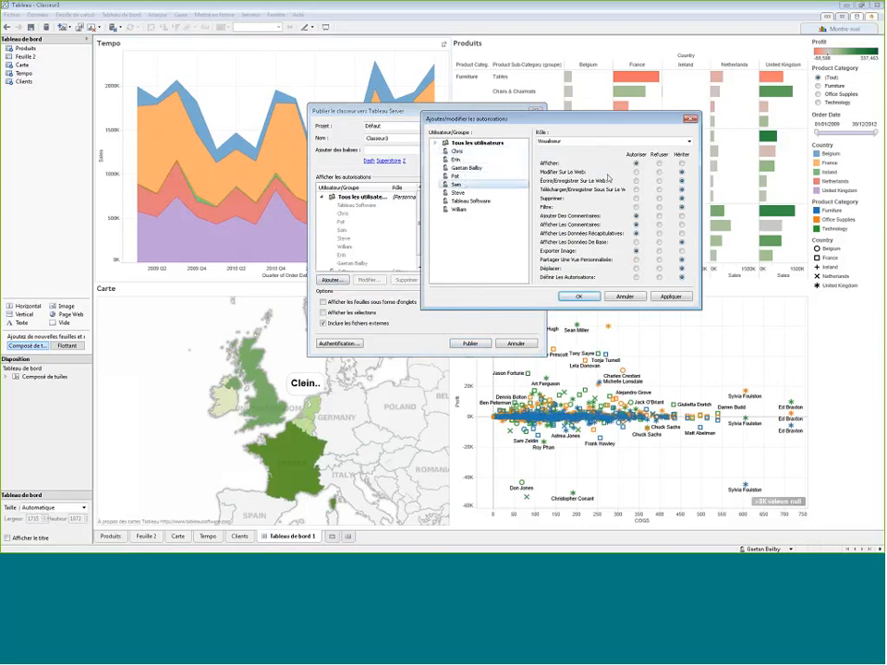
{"action": "left_click", "coordinate": [635, 172]}
{"action": "left_click", "coordinate": [658, 172]}
{"action": "left_click", "coordinate": [636, 224]}
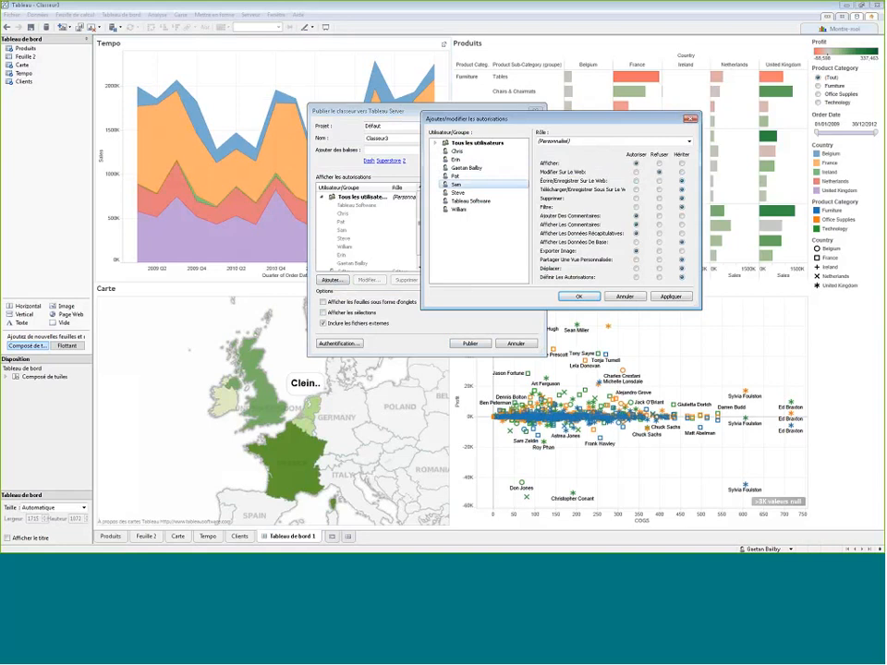
{"action": "left_click", "coordinate": [626, 297]}
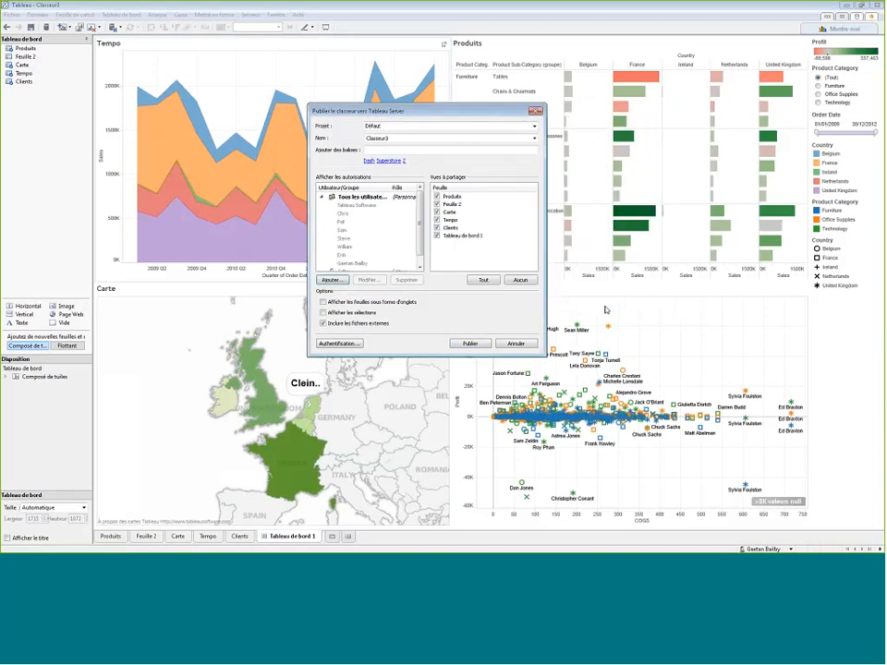
{"action": "left_click", "coordinate": [525, 345]}
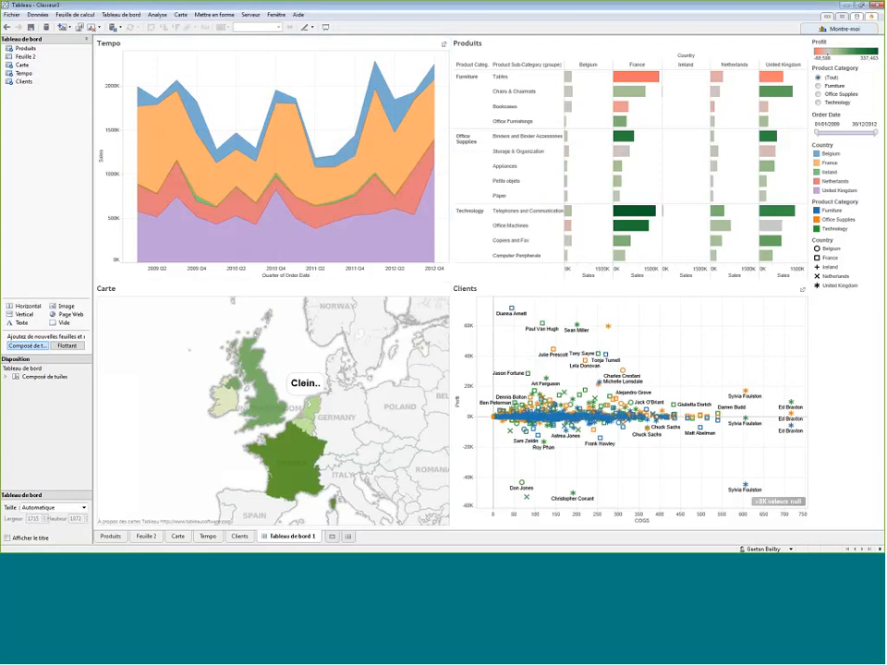
- From the Carte sheet, try a user filter on Product Category that allows one user only Furniture, and cancel it
{"action": "left_click", "coordinate": [250, 15]}
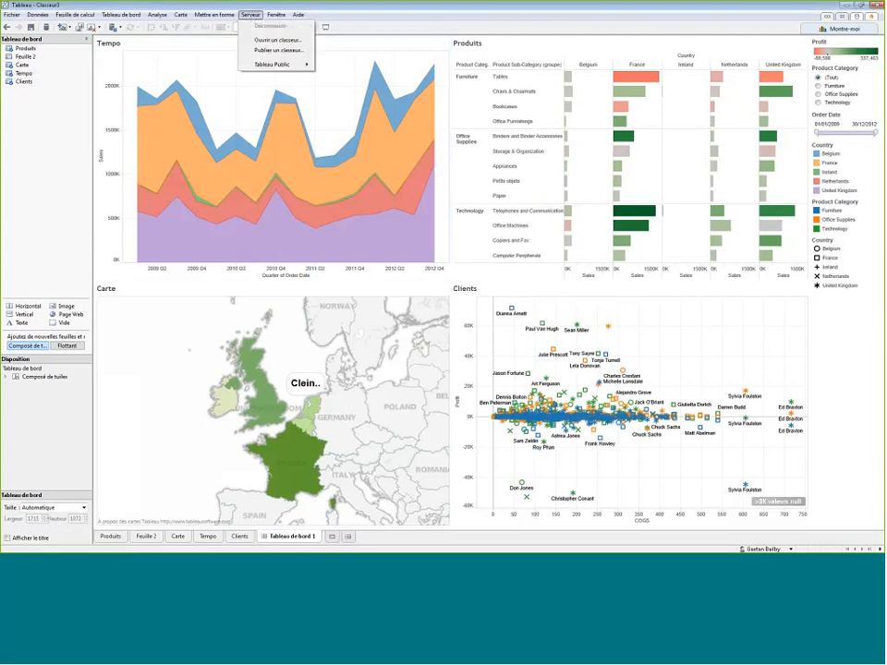
{"action": "left_click", "coordinate": [239, 536]}
{"action": "left_click", "coordinate": [176, 536]}
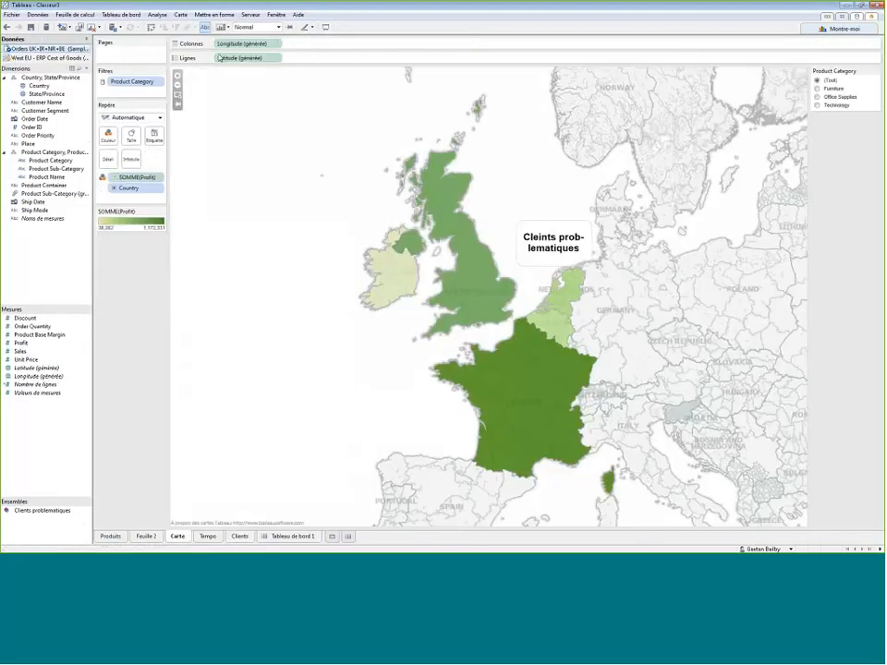
{"action": "left_click", "coordinate": [250, 15]}
{"action": "mouse_move", "coordinate": [284, 65]}
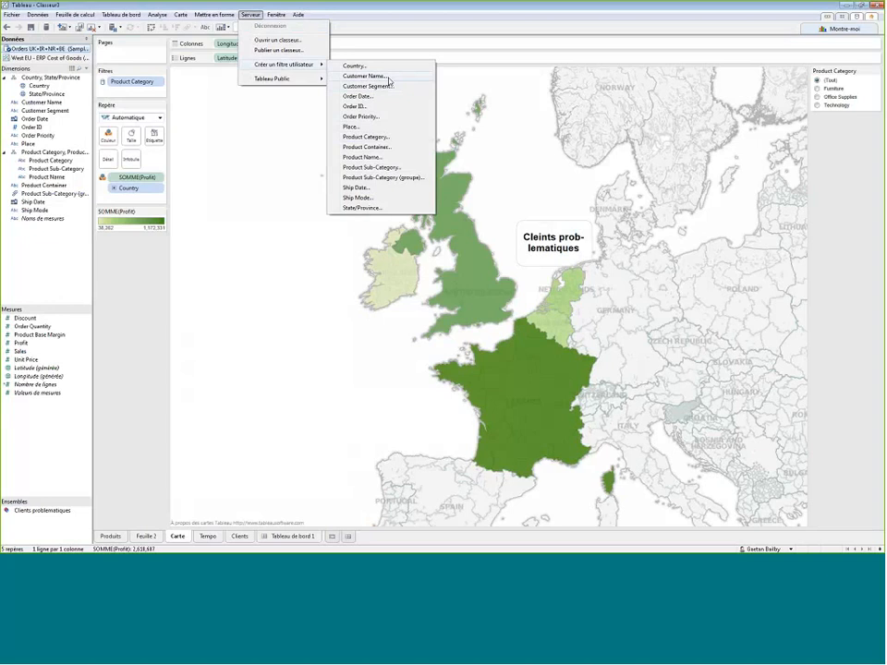
{"action": "left_click", "coordinate": [380, 137]}
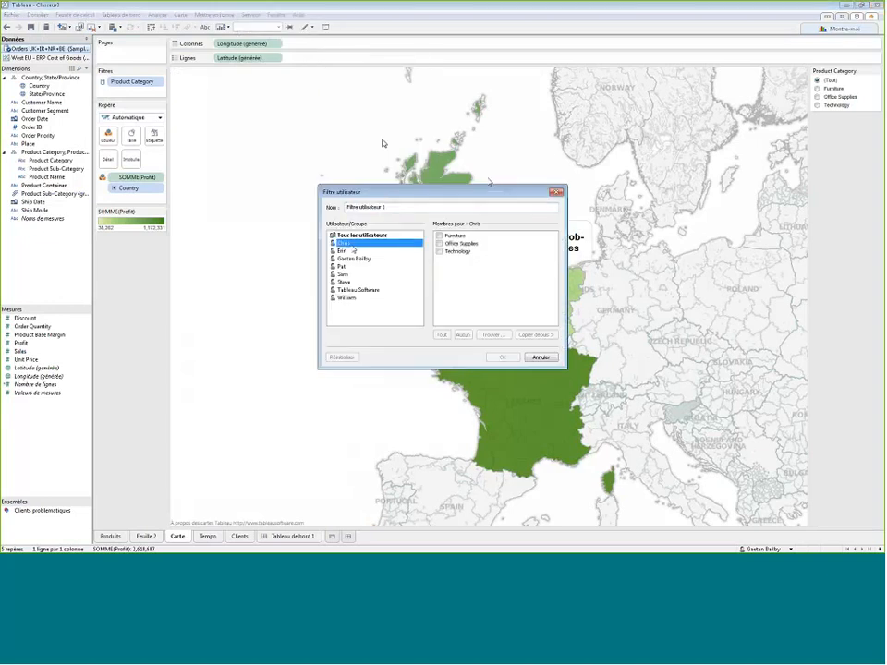
{"action": "left_click", "coordinate": [440, 236]}
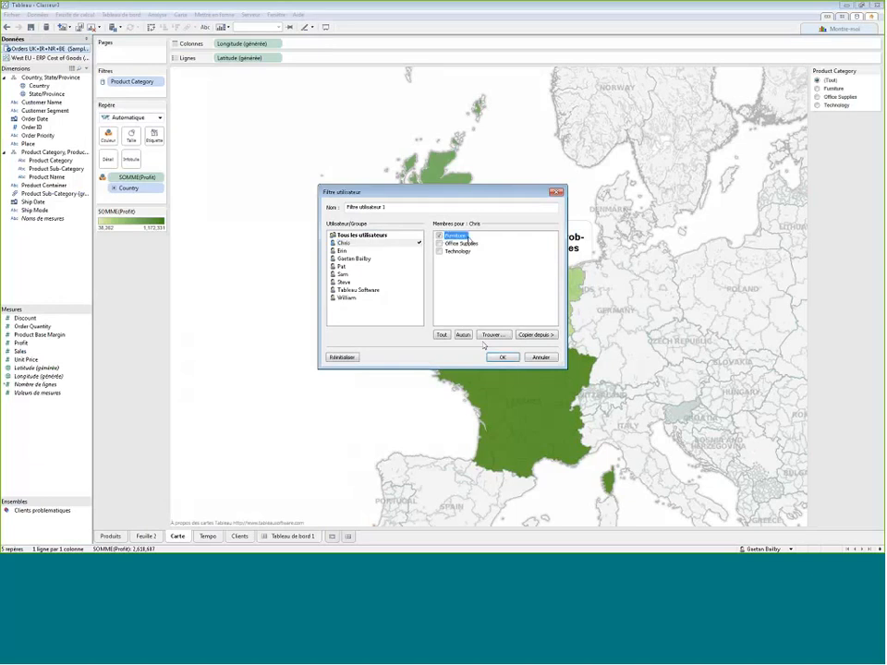
{"action": "left_click", "coordinate": [533, 360]}
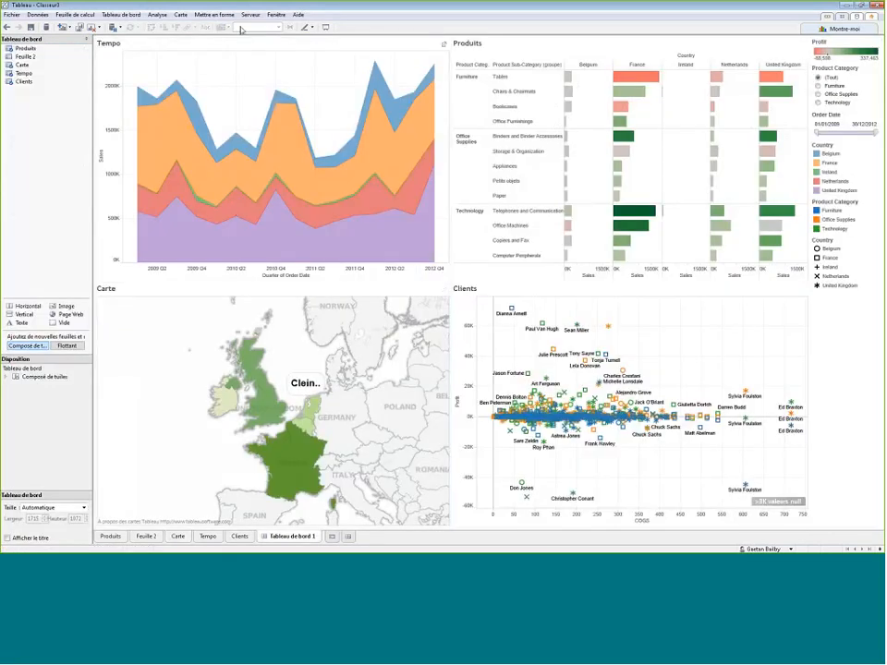
- Publish Classeur3 with all its sheets to the Défaut project on Tableau Server and open the result in the web browser
{"action": "left_click", "coordinate": [250, 15]}
{"action": "left_click", "coordinate": [275, 50]}
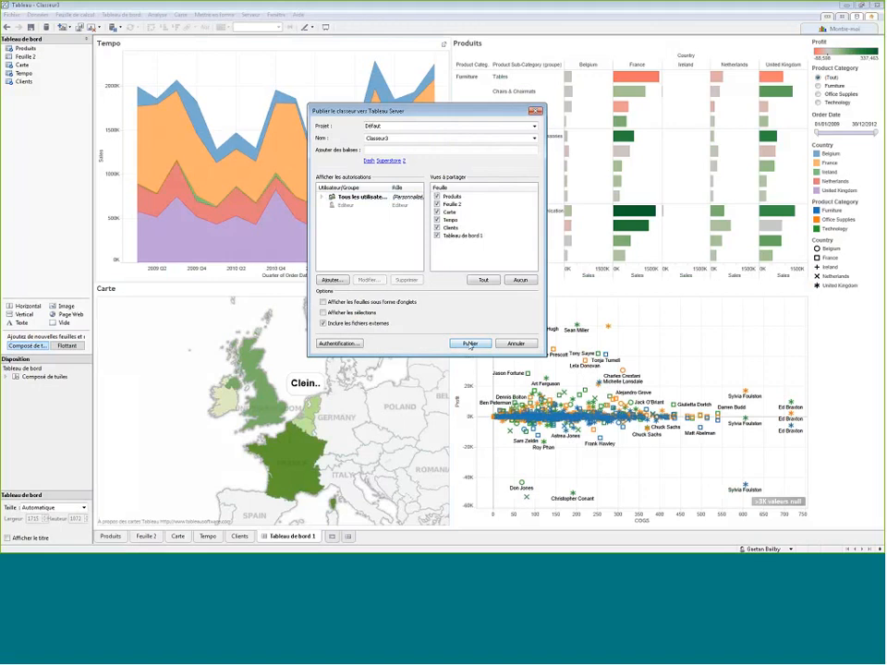
{"action": "left_click", "coordinate": [470, 344]}
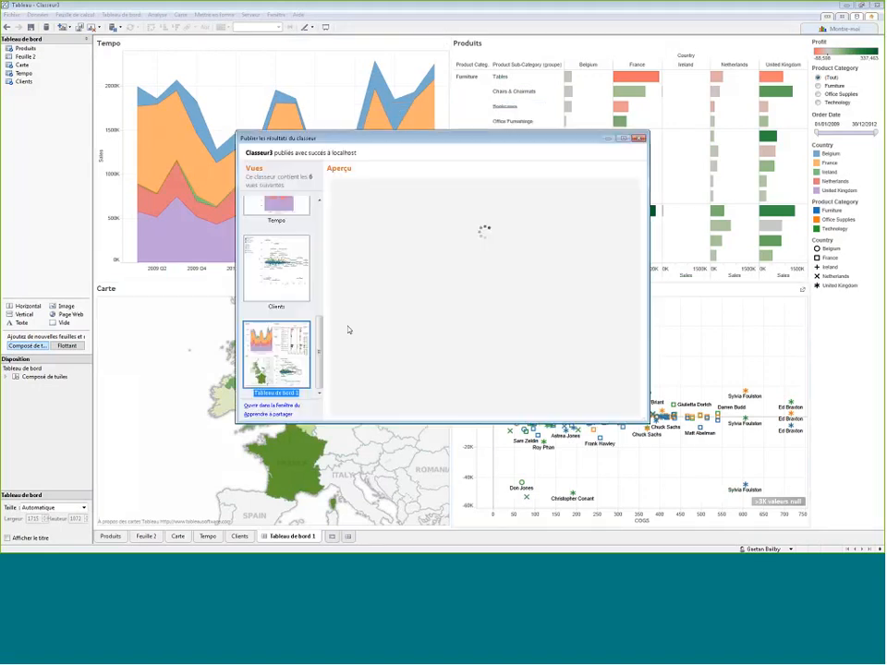
{"action": "left_click", "coordinate": [290, 410]}
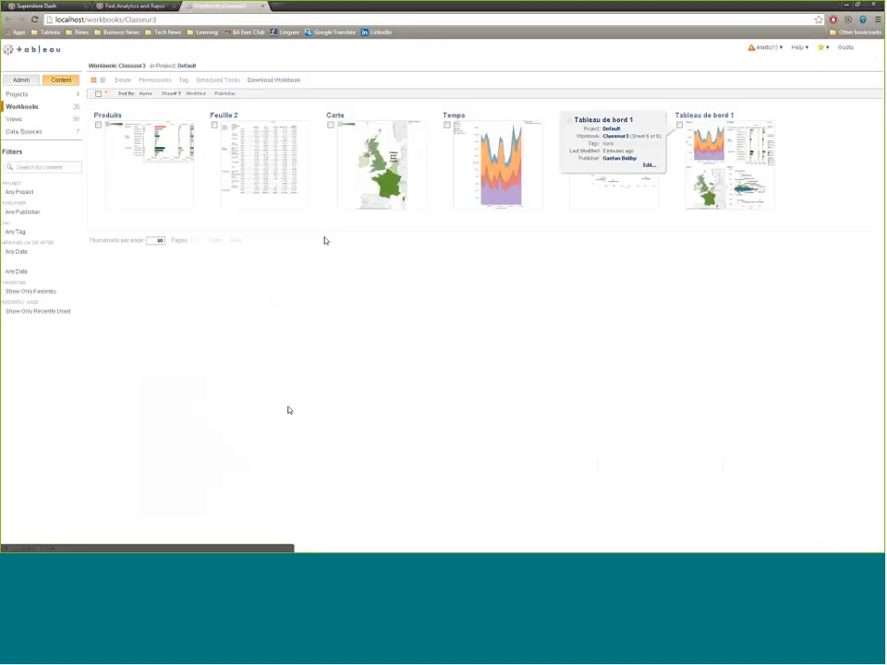
- Open the published Tableau de bord 1 and test its Product Category filter with Furniture before restoring all categories
{"action": "left_click", "coordinate": [727, 199]}
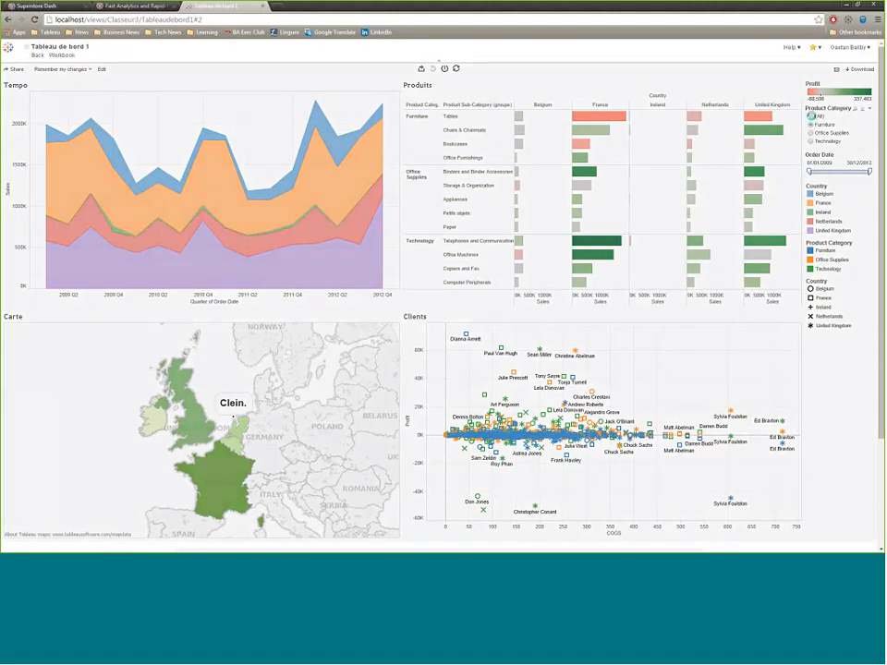
{"action": "left_click", "coordinate": [810, 123]}
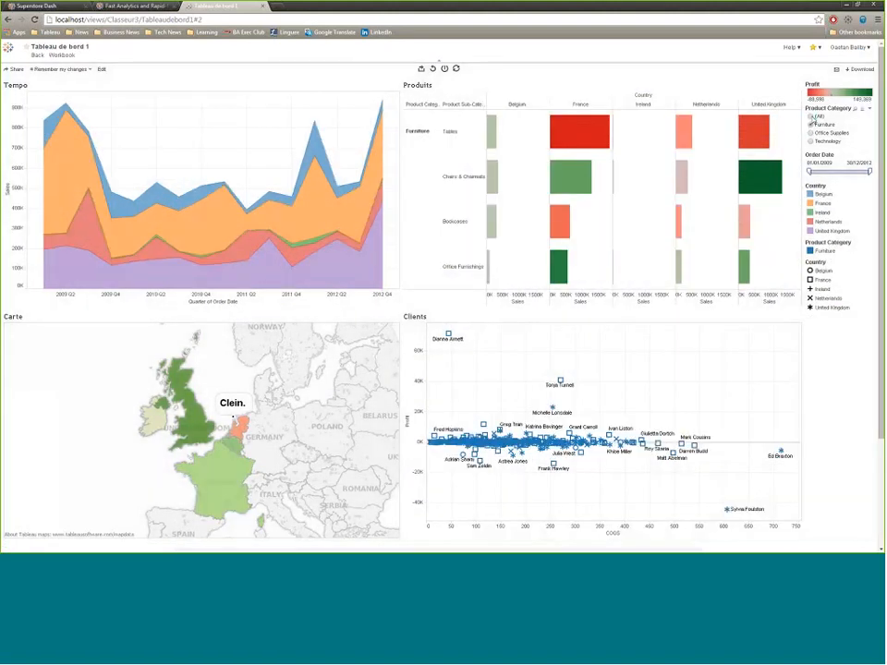
{"action": "left_click", "coordinate": [809, 116]}
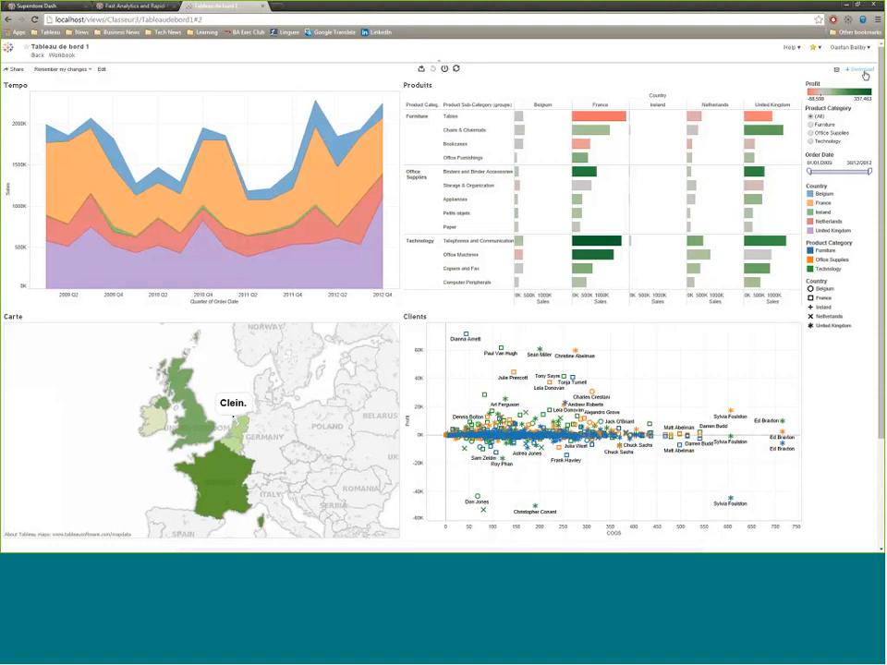
- Examine the published dashboard's email subscription form and its export formats without subscribing or exporting
{"action": "left_click", "coordinate": [835, 71]}
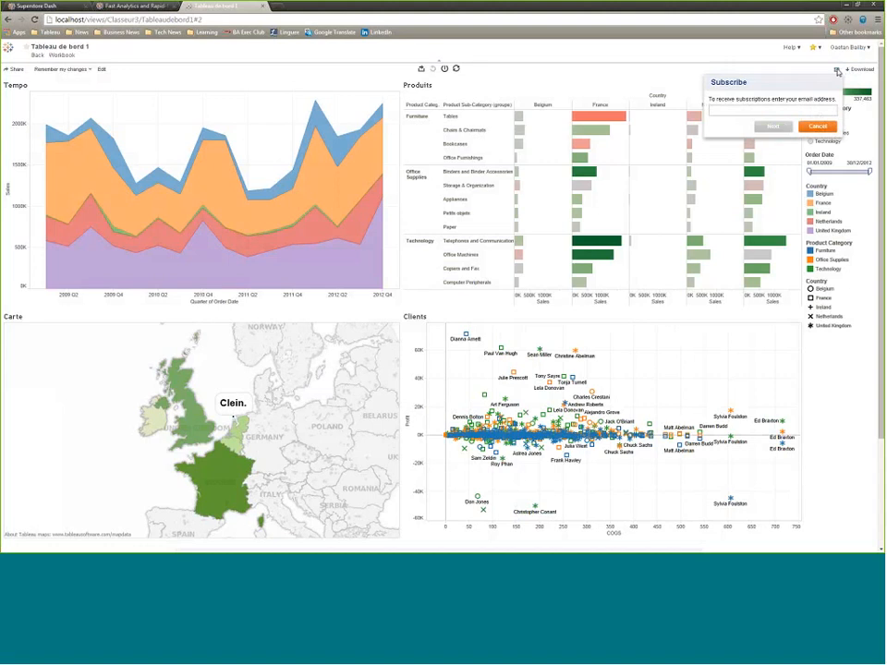
{"action": "left_click", "coordinate": [740, 111]}
{"action": "left_click", "coordinate": [817, 127]}
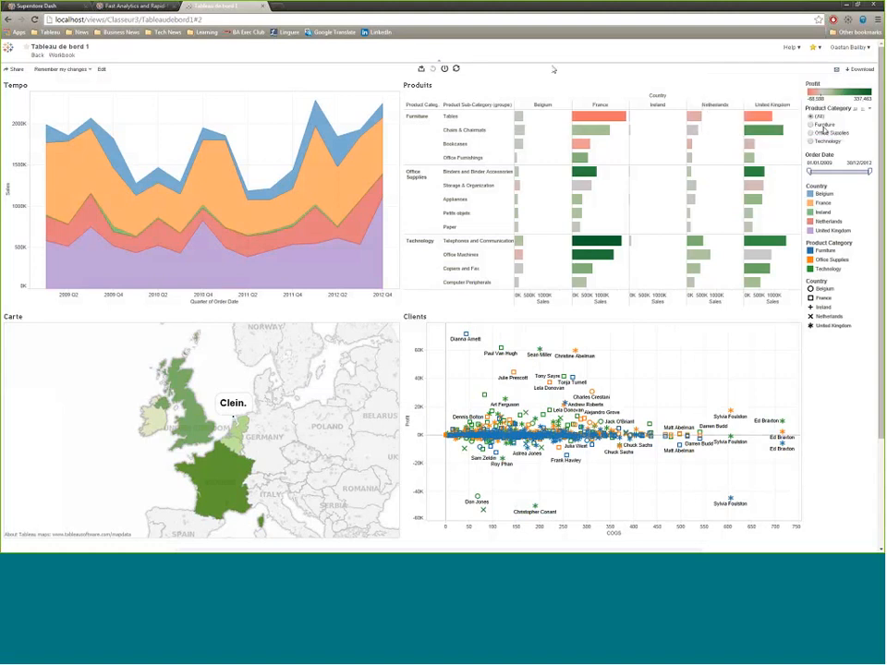
{"action": "left_click", "coordinate": [421, 69]}
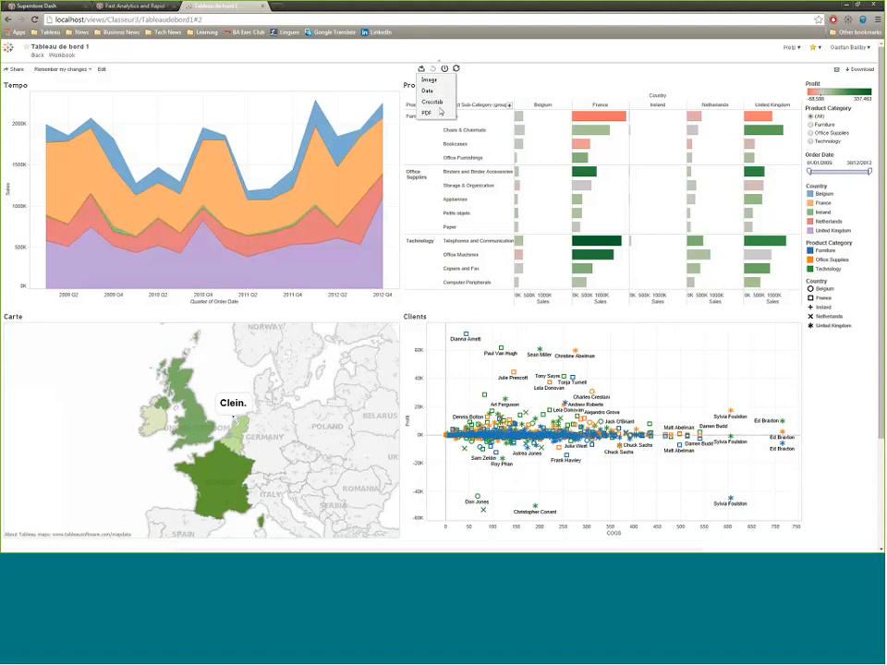
{"action": "left_click", "coordinate": [189, 87]}
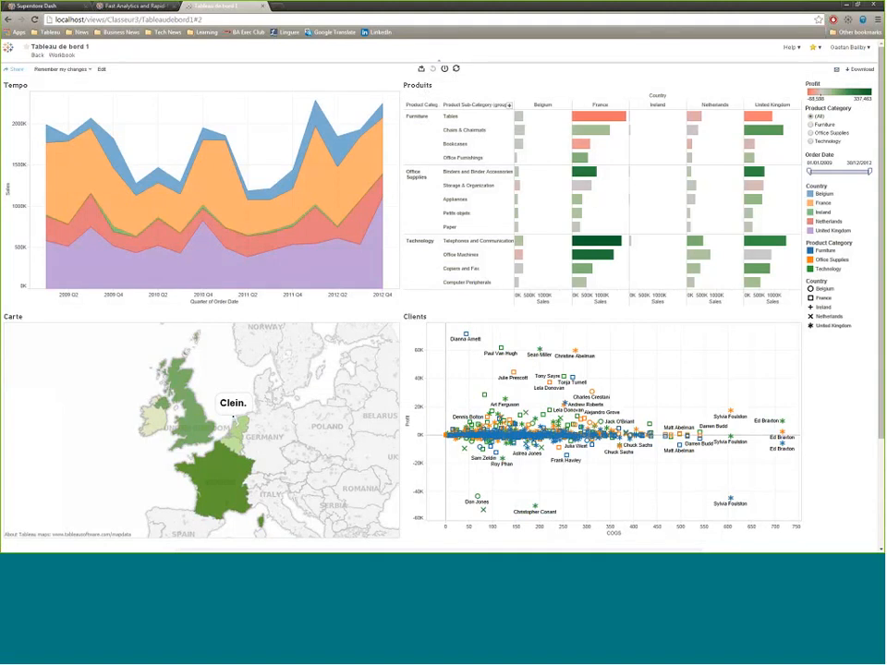
- View the published dashboard's sharing link and select its HTML embed code, closing the sharing options when done
{"action": "left_click", "coordinate": [16, 69]}
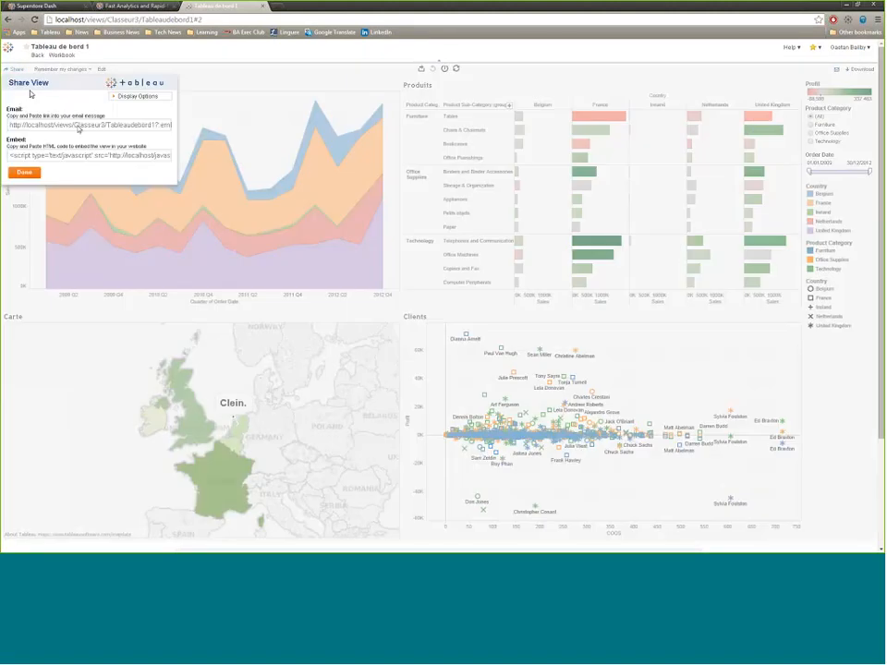
{"action": "left_click", "coordinate": [76, 157]}
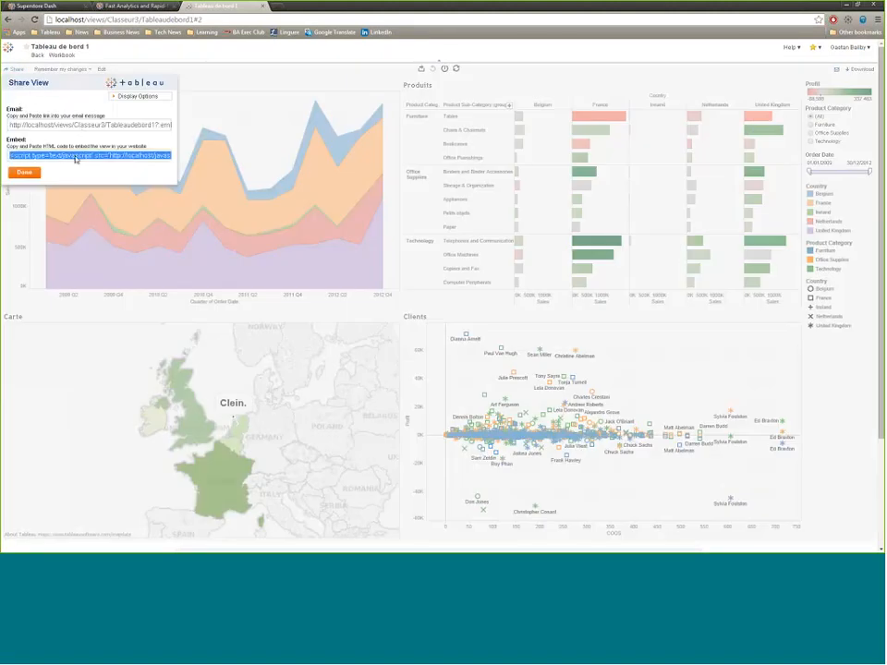
{"action": "left_click", "coordinate": [25, 173]}
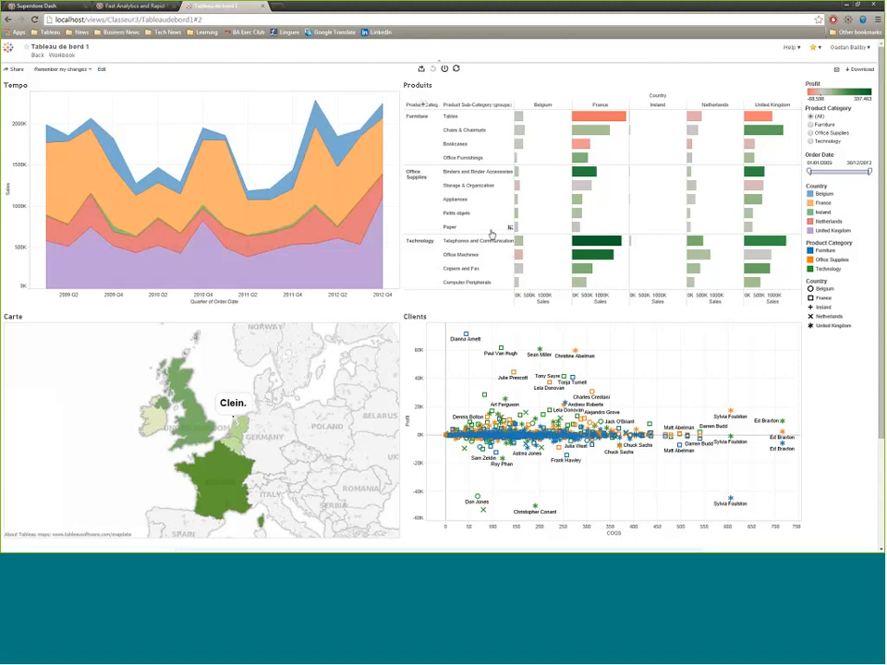
- Test the map filter on the published dashboard by selecting and deselecting France
{"action": "mouse_move", "coordinate": [221, 474]}
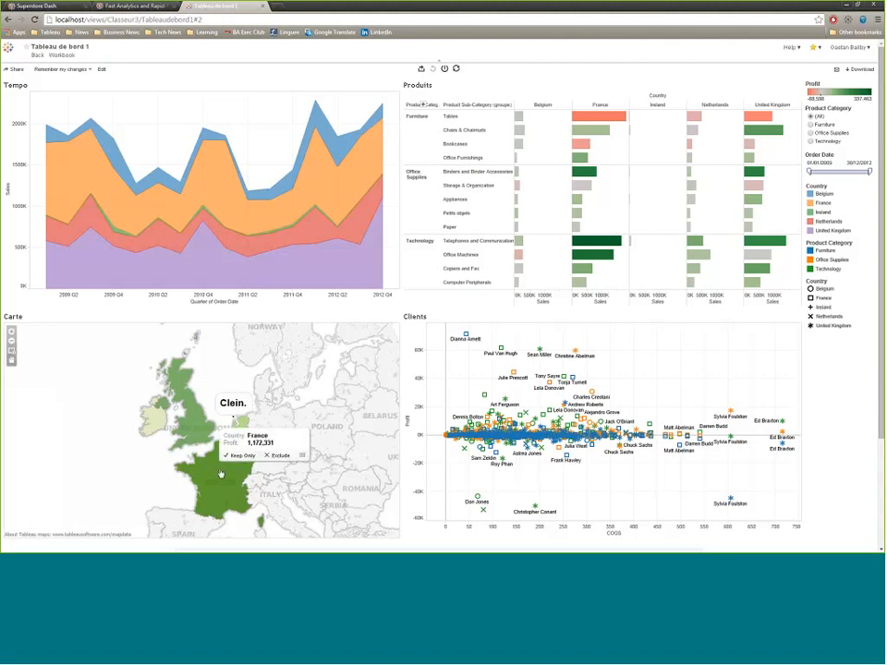
{"action": "left_click", "coordinate": [219, 477]}
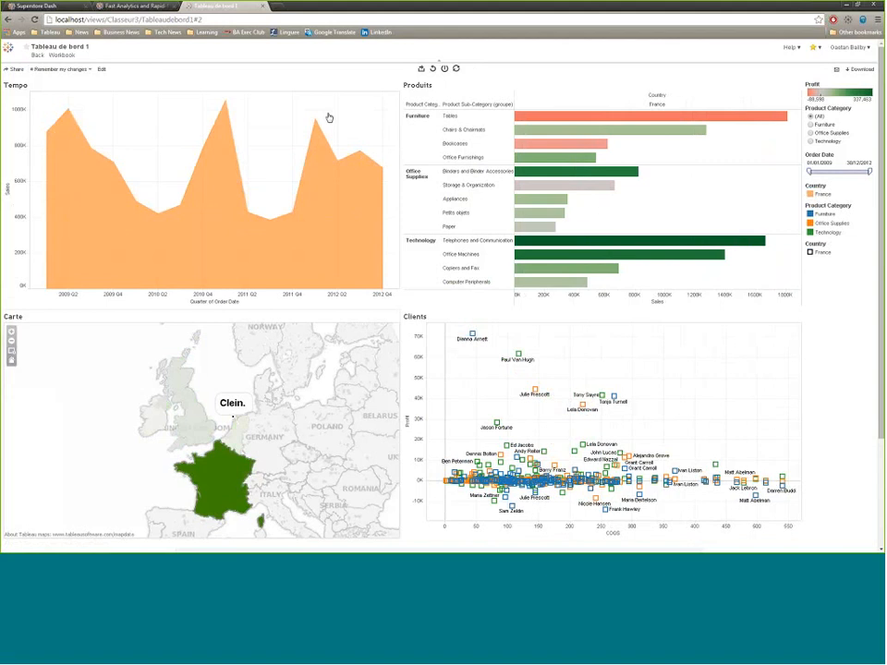
{"action": "left_click", "coordinate": [232, 480]}
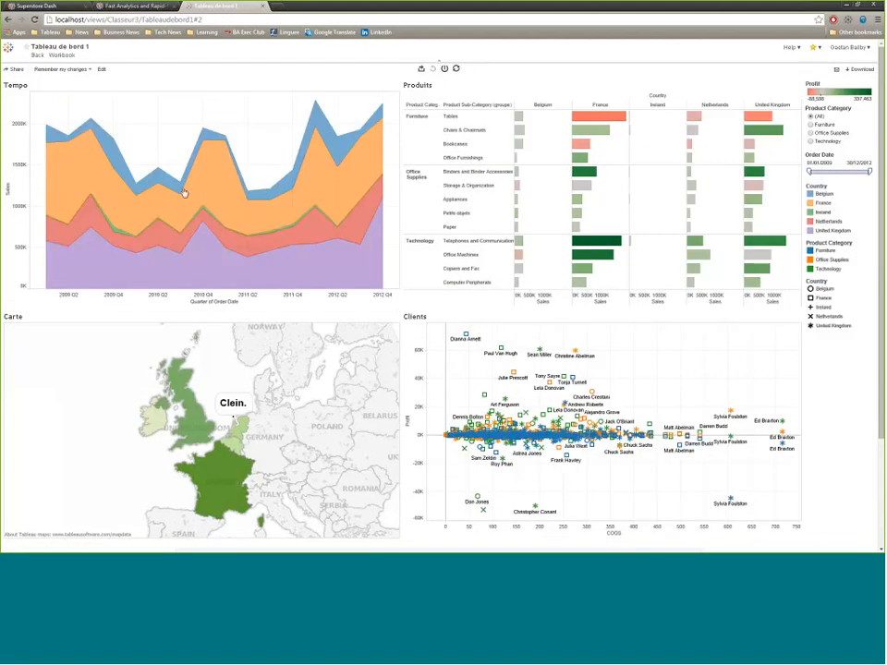
- Open the published dashboard for web editing and apply a running total quick table calculation to SUM(Sales) on the Tempo sheet
{"action": "left_click", "coordinate": [104, 71]}
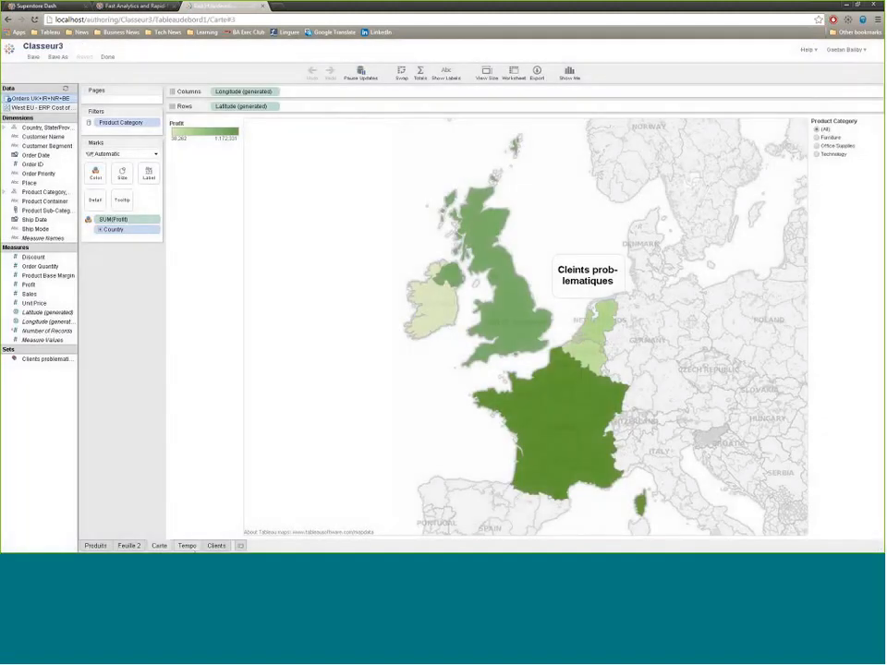
{"action": "left_click", "coordinate": [188, 545]}
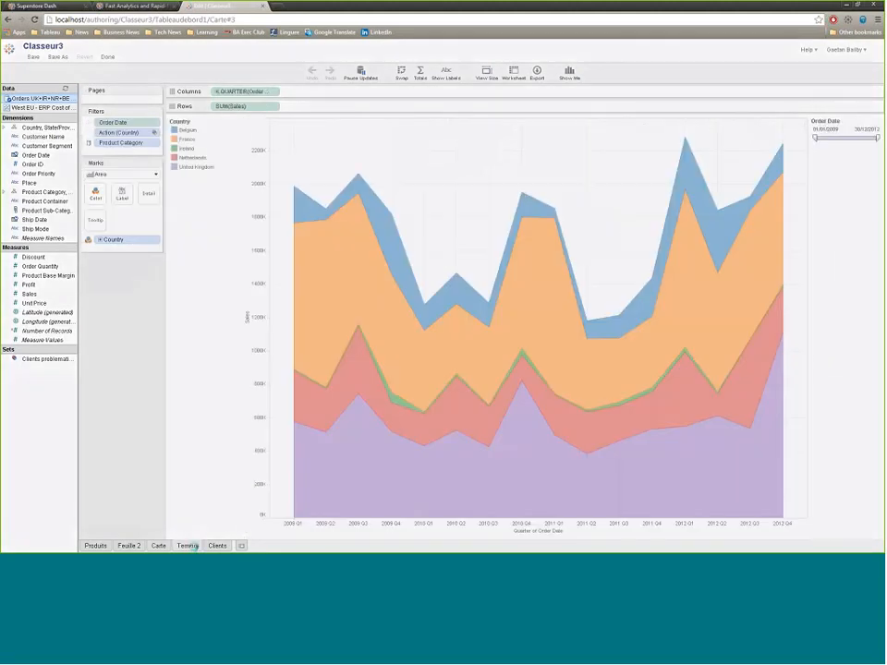
{"action": "left_click", "coordinate": [276, 108]}
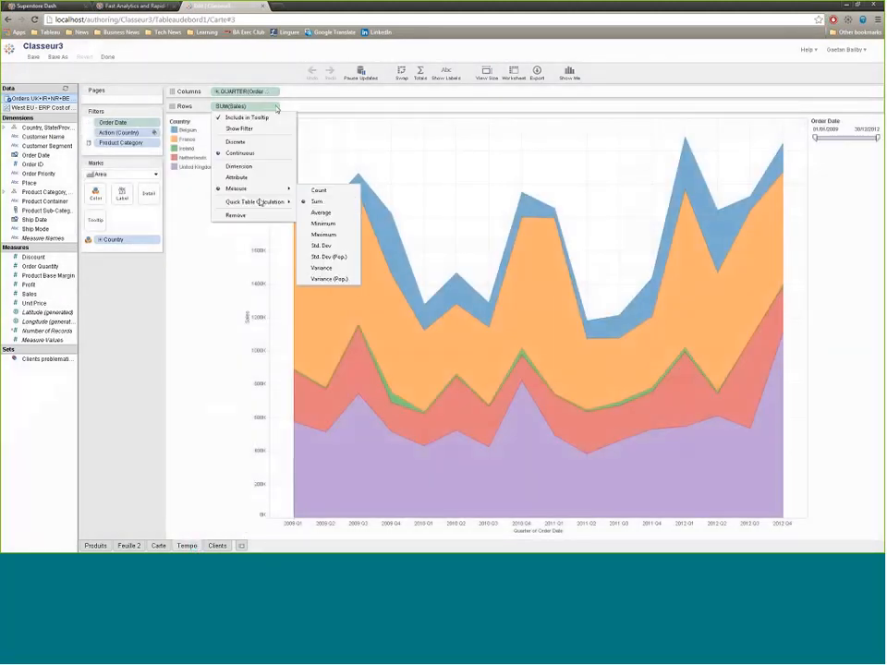
{"action": "mouse_move", "coordinate": [260, 205]}
{"action": "left_click", "coordinate": [319, 203]}
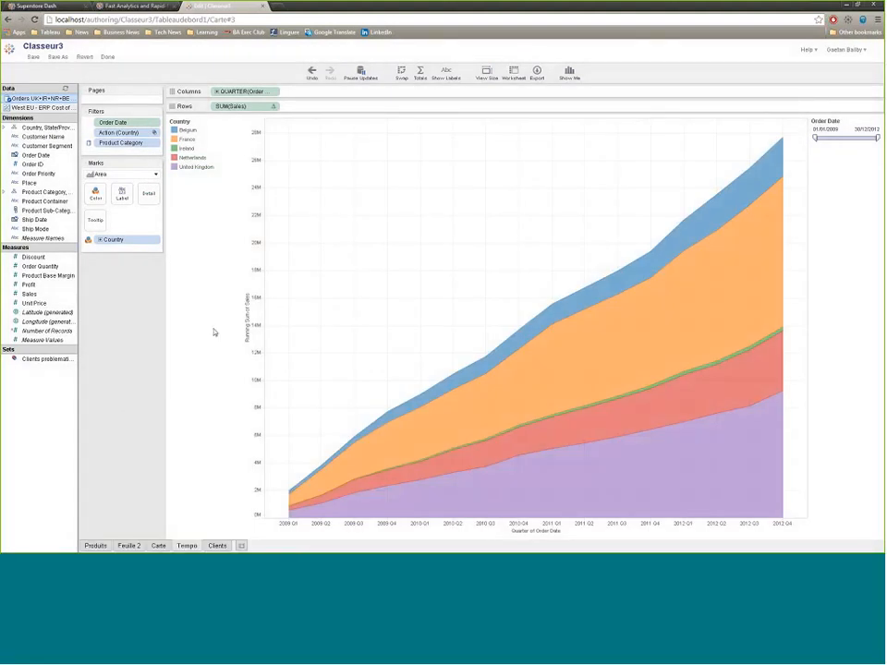
- Add a blank worksheet to Classeur3, view the West EU data source's fields and return to the Tempo sheet
{"action": "left_click", "coordinate": [242, 546]}
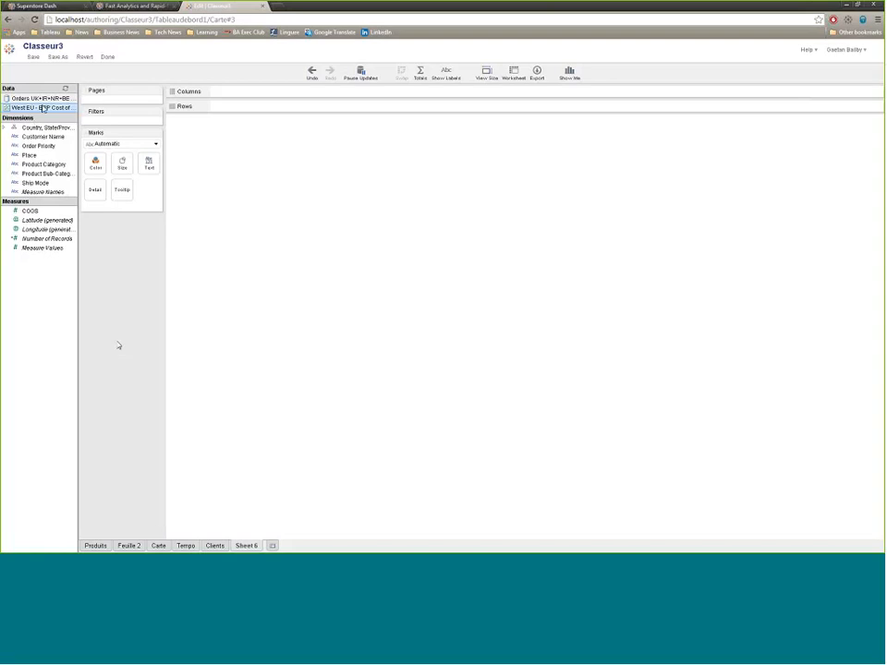
{"action": "left_click", "coordinate": [190, 545]}
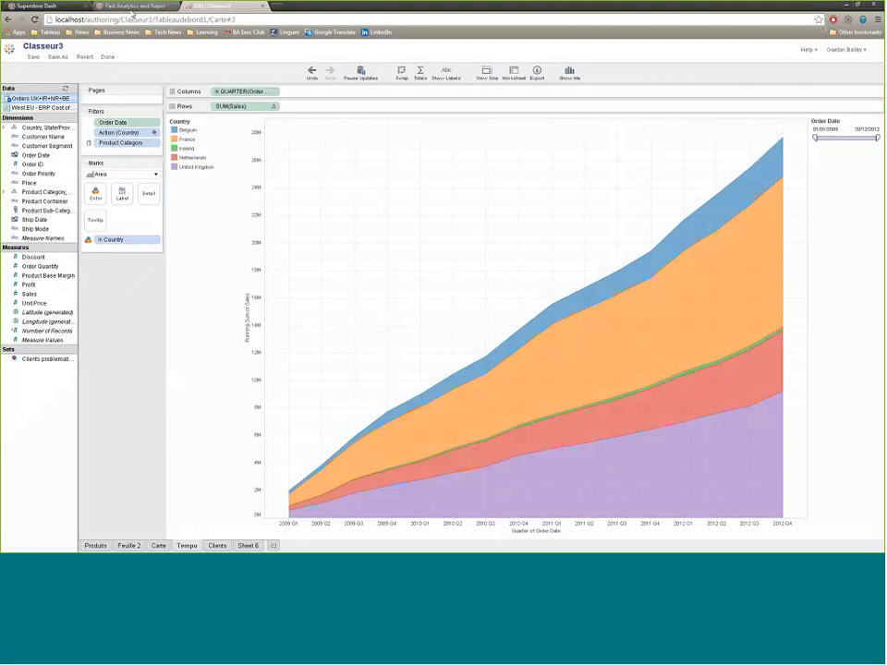
- Switch to the Tableau website and view the on-demand training list on the Formation et tutoriels page
{"action": "left_click", "coordinate": [134, 7]}
{"action": "mouse_move", "coordinate": [274, 100]}
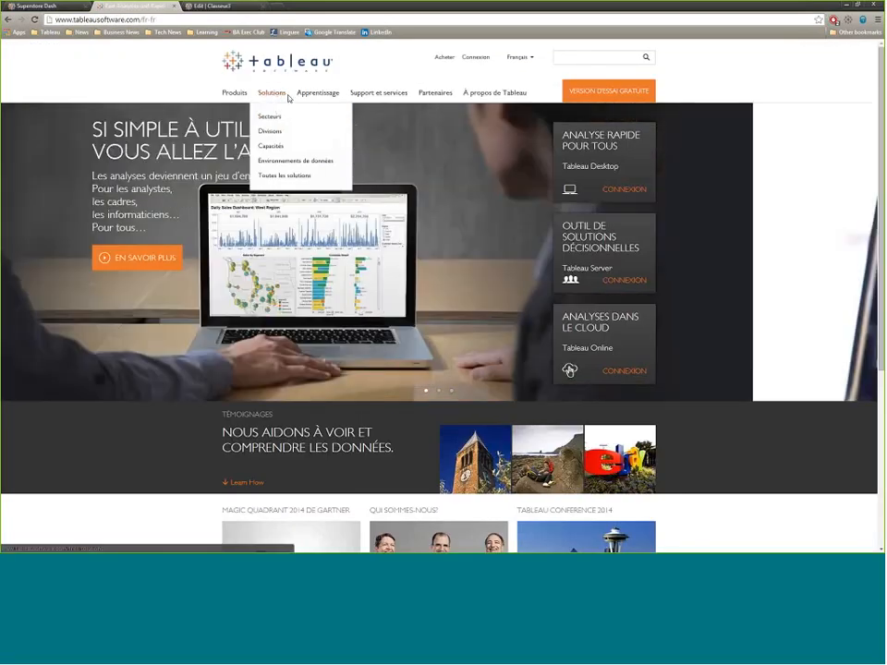
{"action": "mouse_move", "coordinate": [317, 98]}
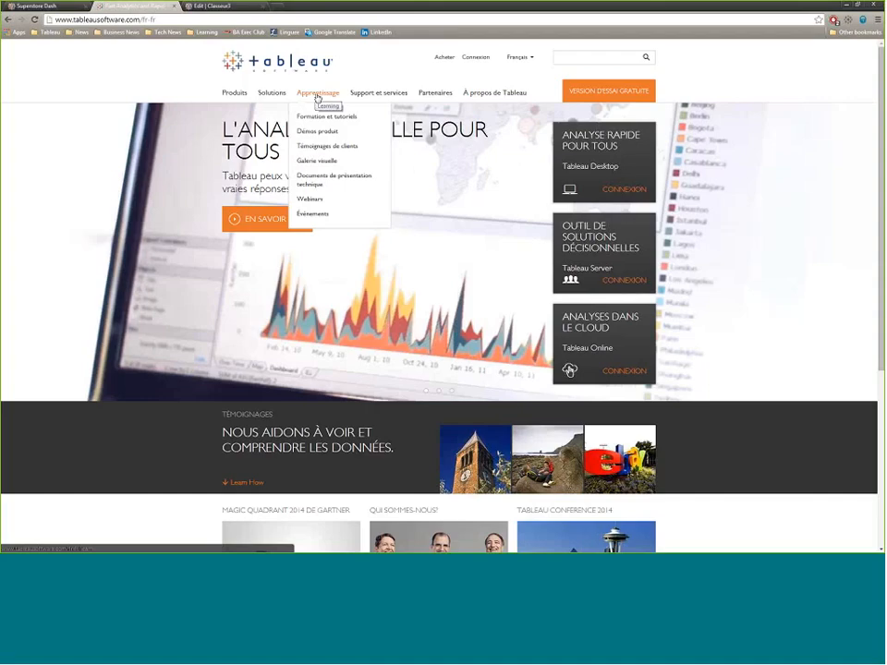
{"action": "left_click", "coordinate": [321, 118]}
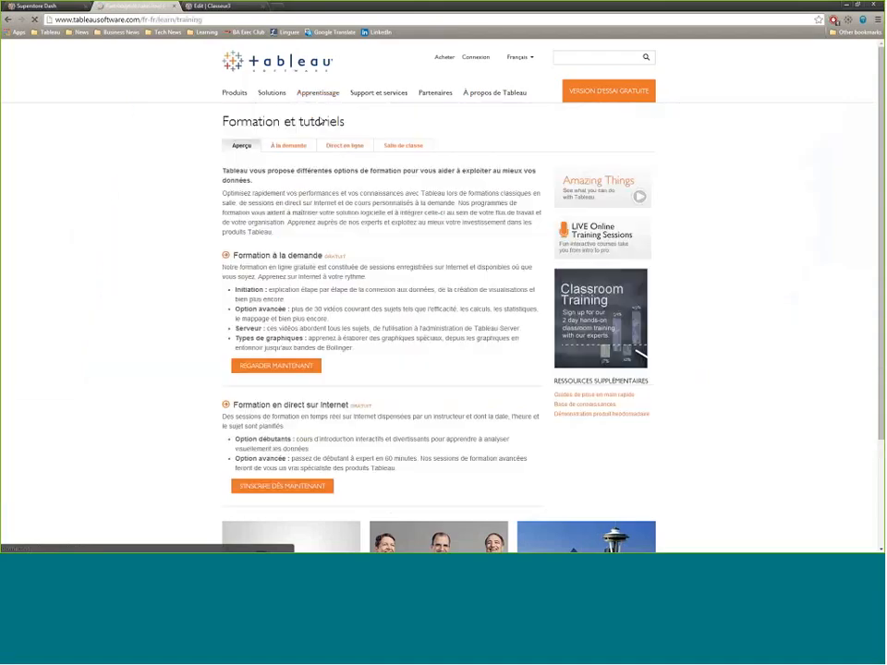
{"action": "left_click", "coordinate": [291, 147]}
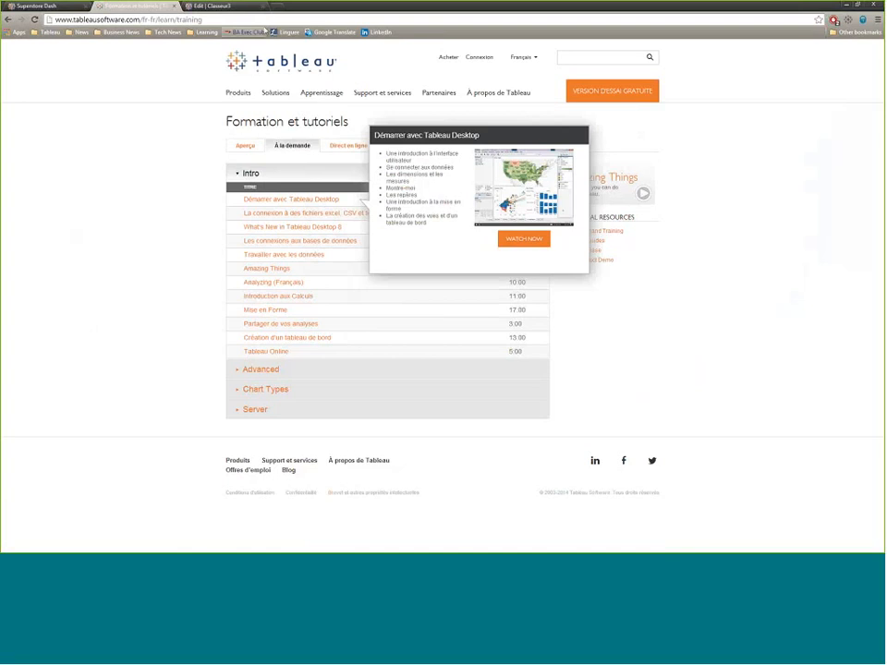
- Browse the Secteurs solutions to the healthcare analytics page and view the Healthcare Costs example under Surveillance du service, closing it when done
{"action": "mouse_move", "coordinate": [274, 93]}
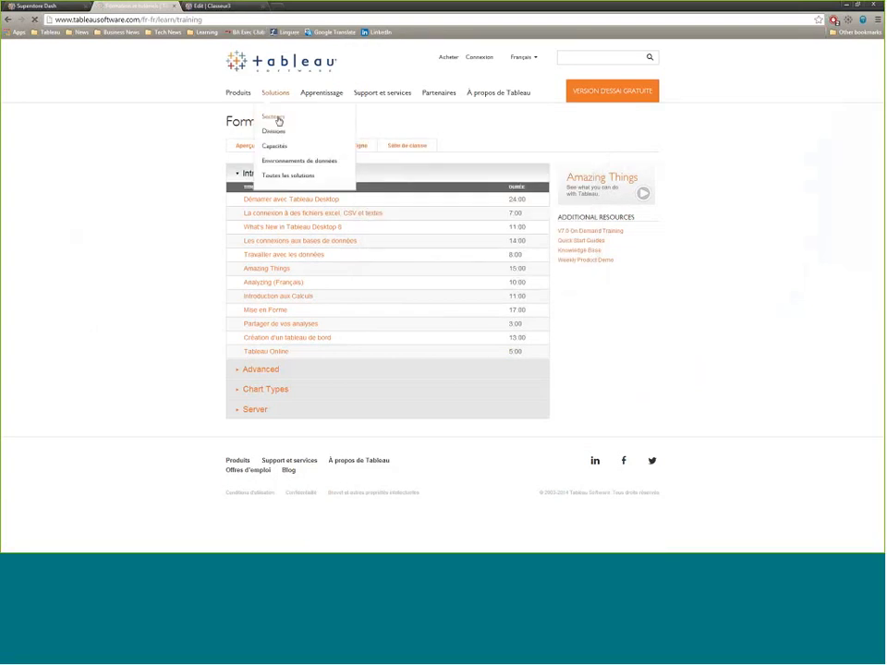
{"action": "left_click", "coordinate": [277, 121]}
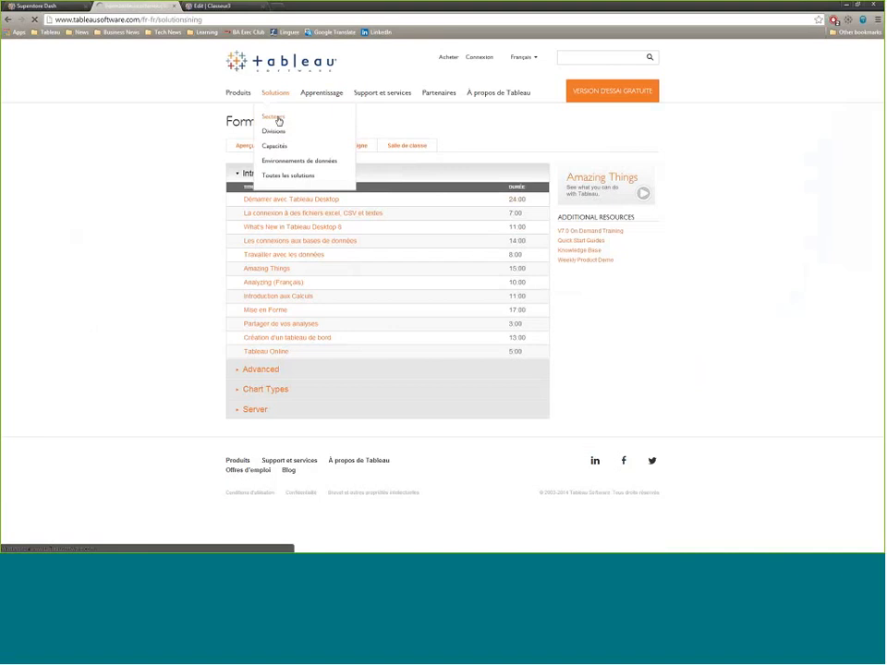
{"action": "scroll", "coordinate": [313, 224], "scroll_direction": "down", "scroll_amount": 3}
{"action": "left_click", "coordinate": [267, 225]}
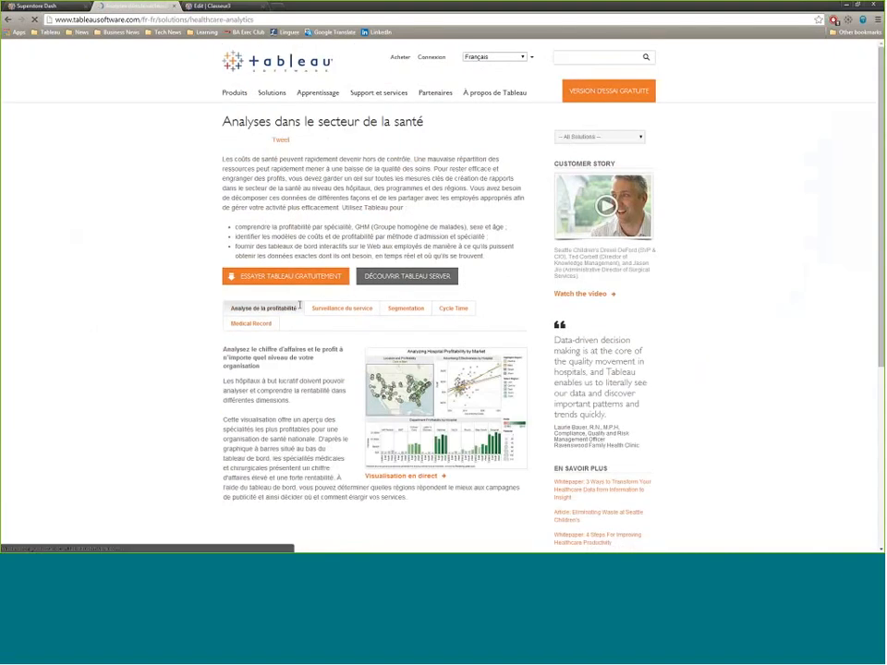
{"action": "left_click", "coordinate": [340, 308]}
{"action": "left_click", "coordinate": [417, 374]}
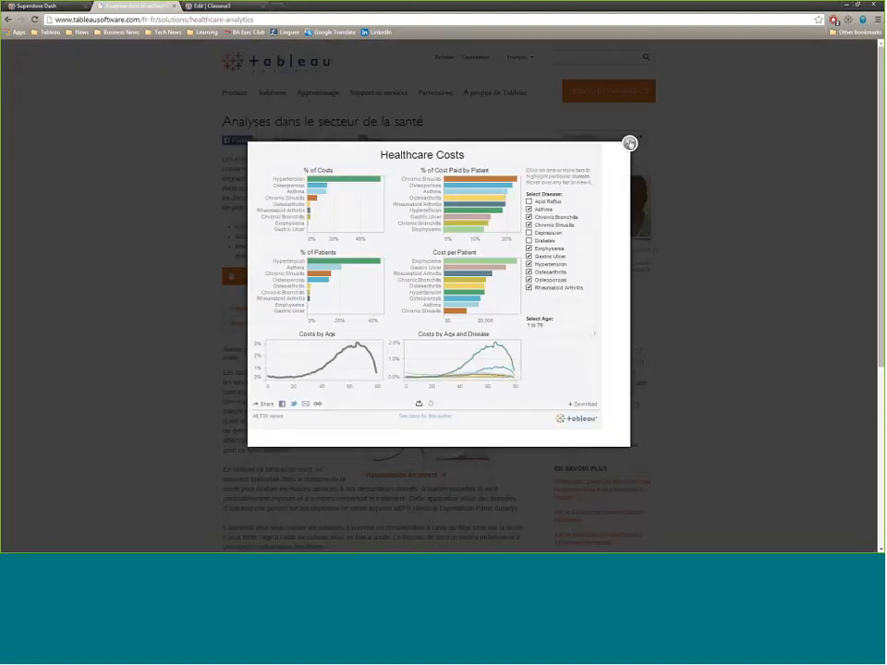
{"action": "left_click", "coordinate": [629, 143]}
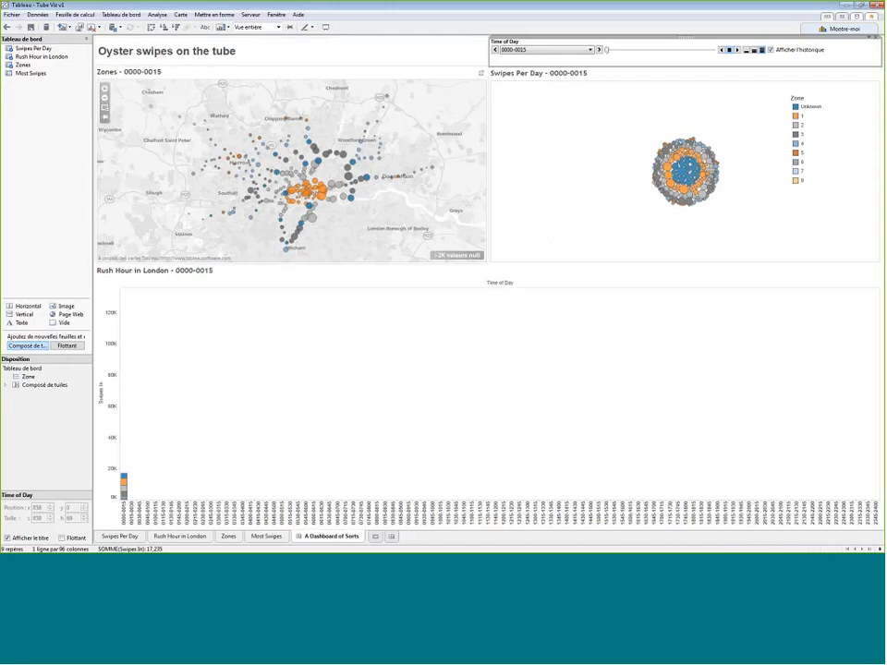
- Play the Time of Day animation on the Oyster swipes dashboard in Tableau Desktop, then switch back to the browser
{"action": "left_click", "coordinate": [736, 50]}
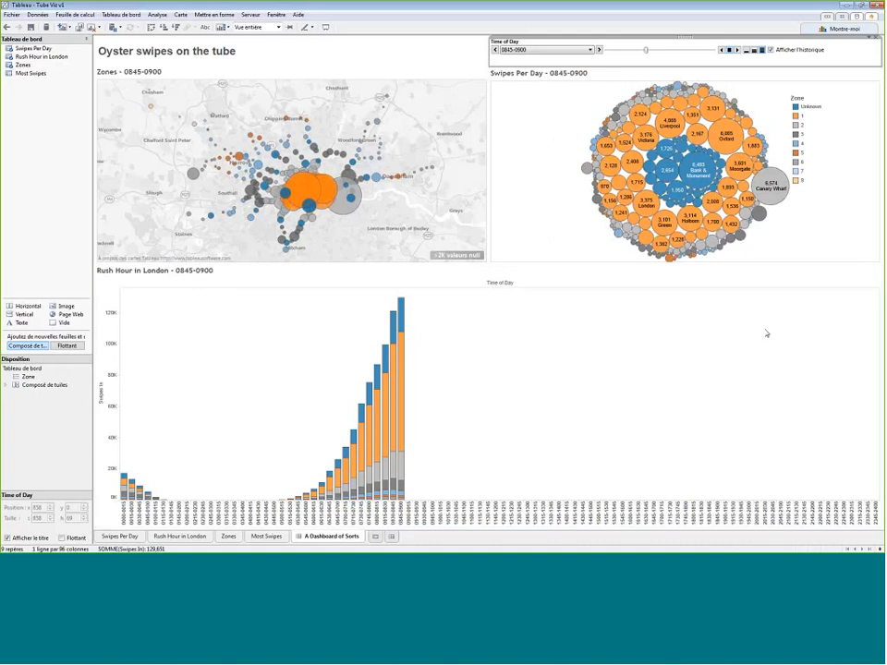
{"action": "key", "text": "alt+Tab"}
{"action": "key", "text": "alt+Tab"}
{"action": "key", "text": "alt+Tab"}
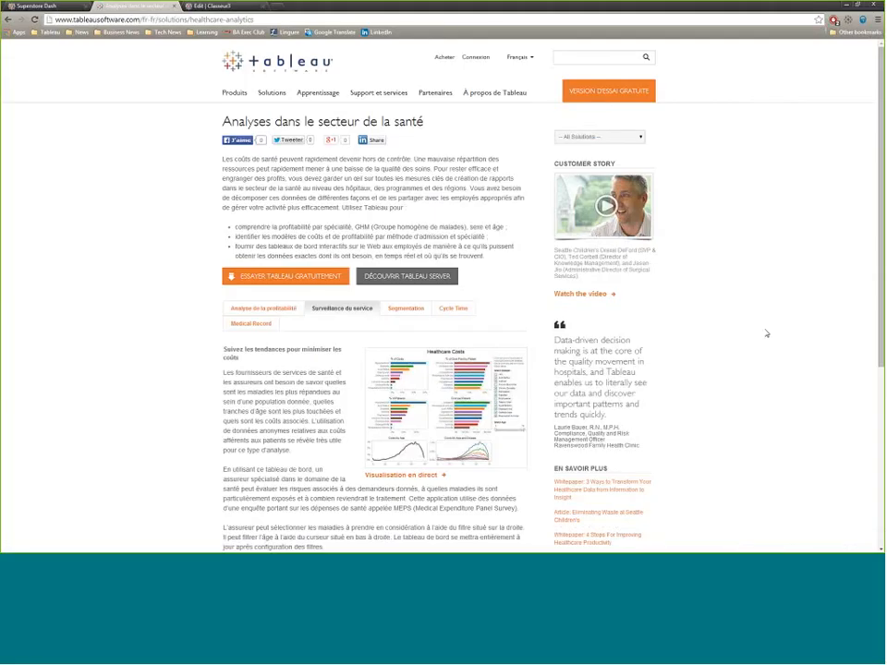
- Go back through the Secteurs page to the Tableau home page and point out the free trial version
{"action": "left_click", "coordinate": [7, 19]}
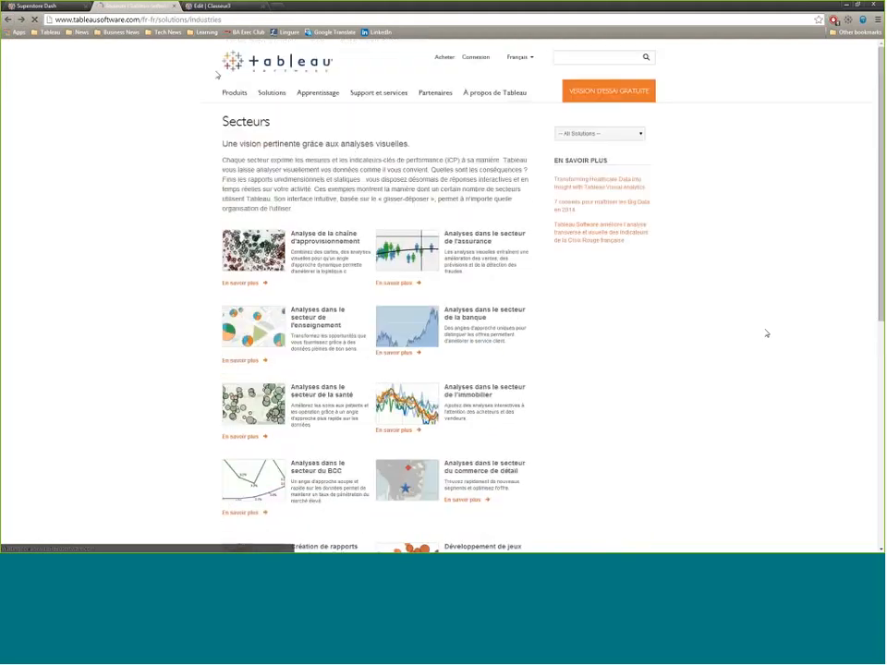
{"action": "key", "text": "ctrl"}
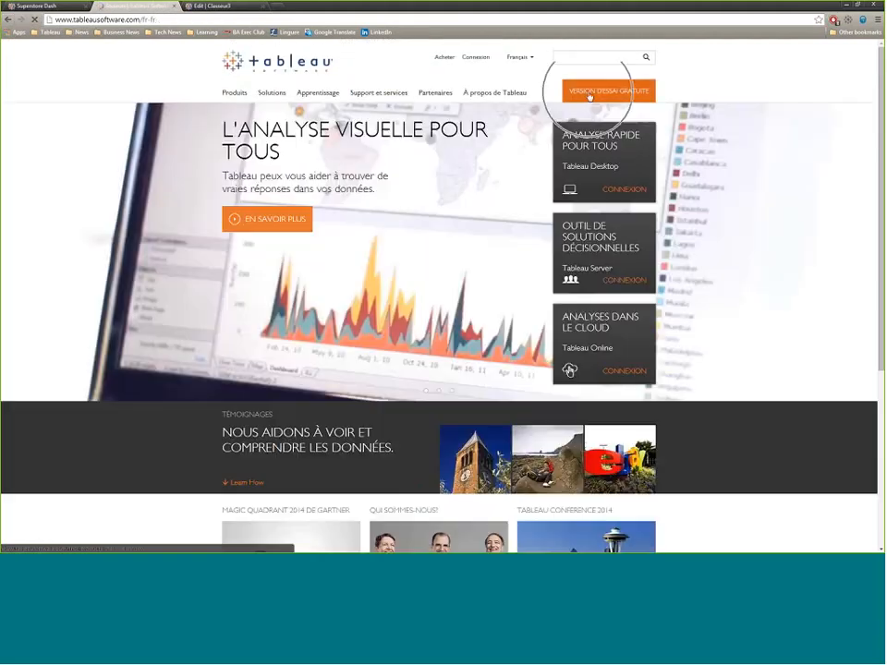
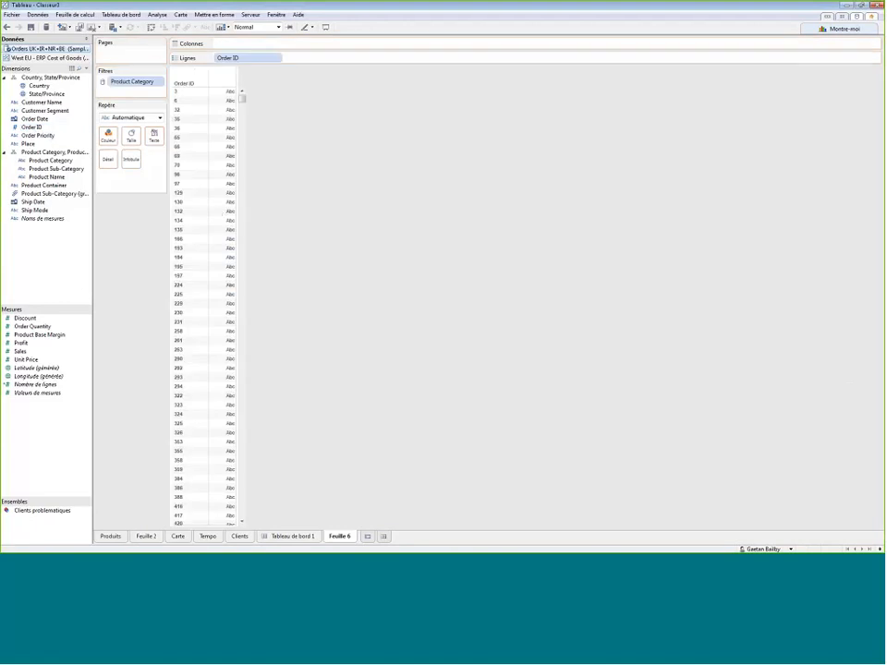
- Remove Order ID from Rows by moving it into the measures, then return the field to the dimensions
{"action": "left_click_drag", "start_coordinate": [248, 58], "coordinate": [39, 419]}
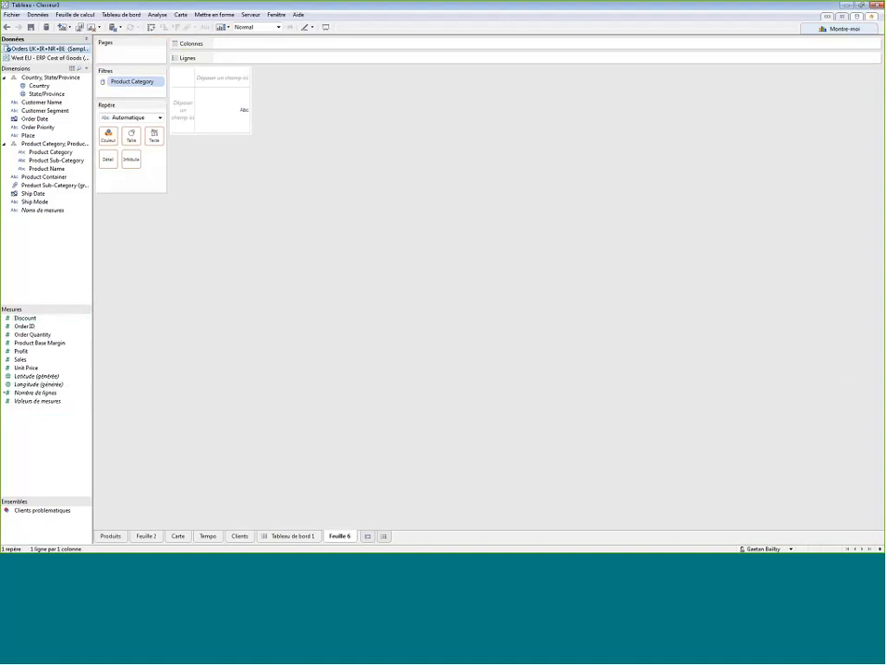
{"action": "left_click_drag", "start_coordinate": [24, 326], "coordinate": [47, 246]}
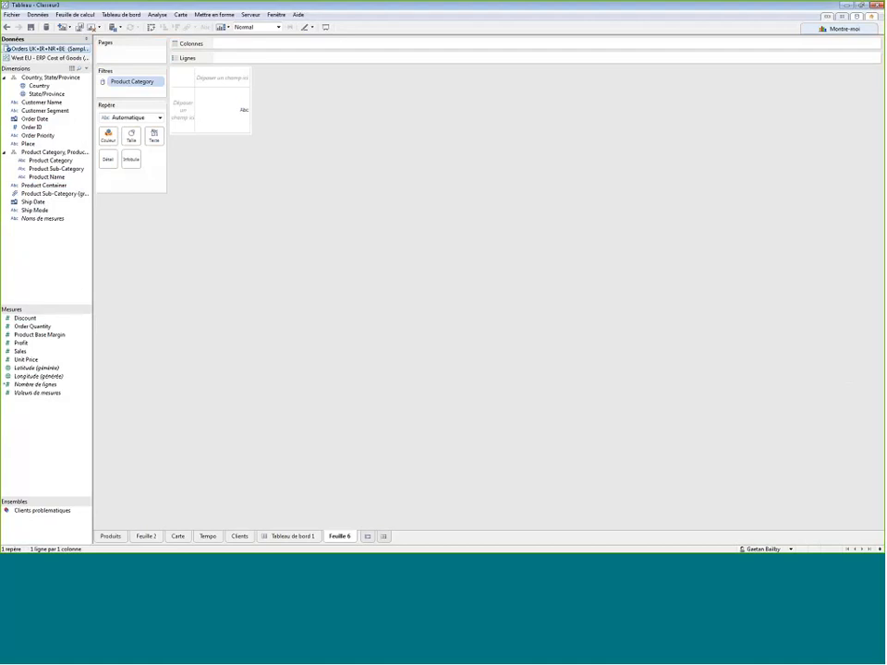
- Start recording the workbook's performance
{"action": "left_click", "coordinate": [298, 14]}
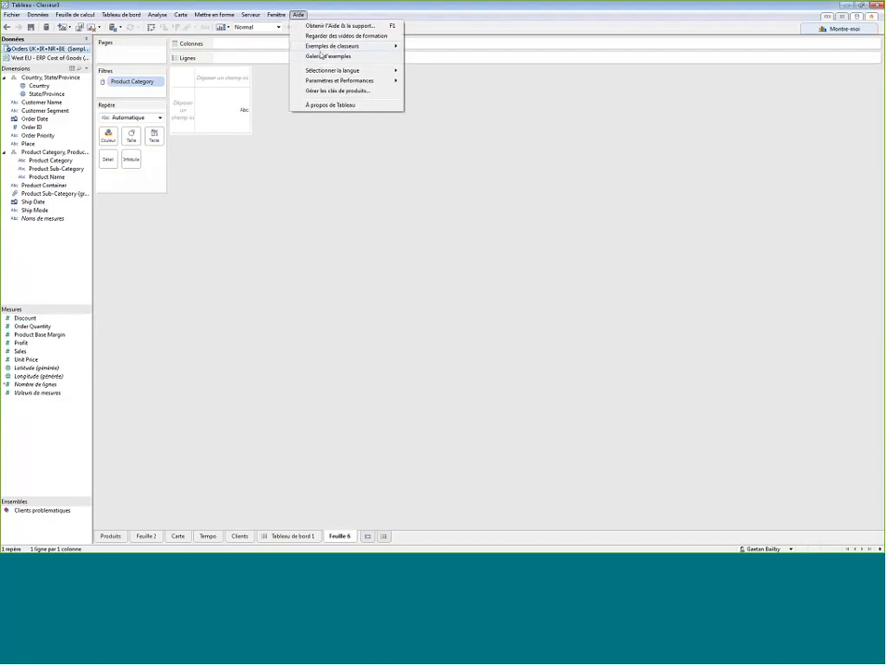
{"action": "mouse_move", "coordinate": [350, 84]}
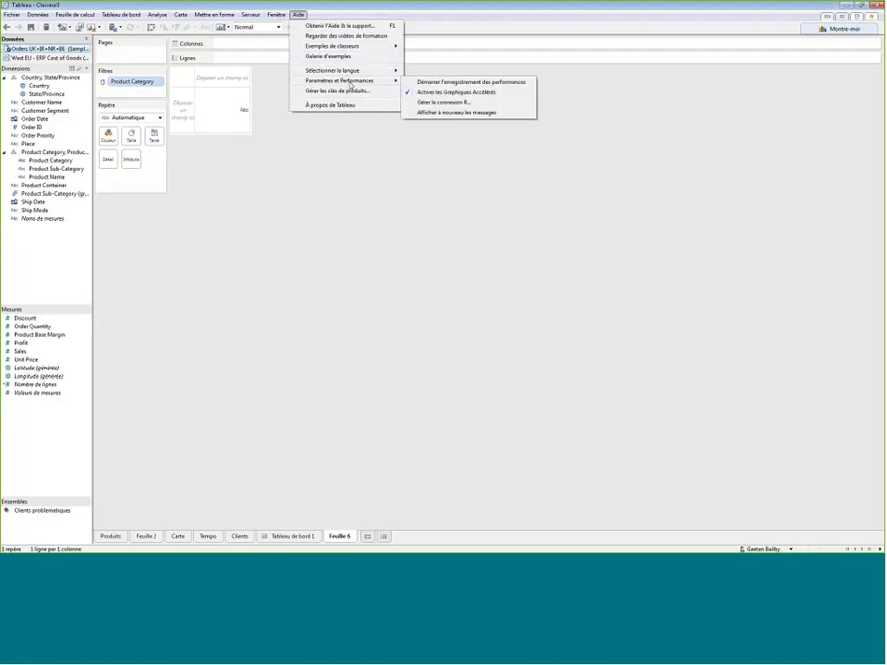
{"action": "left_click", "coordinate": [430, 83]}
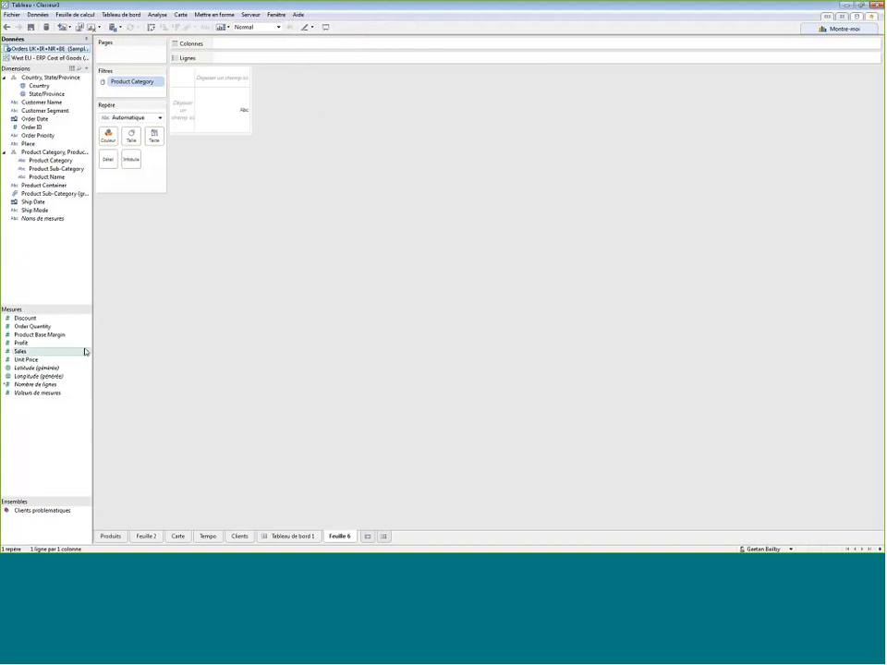
- Build a bar chart of Sales by Product Category and Product Sub-Category, coloured by Profit
{"action": "double_click", "coordinate": [34, 353]}
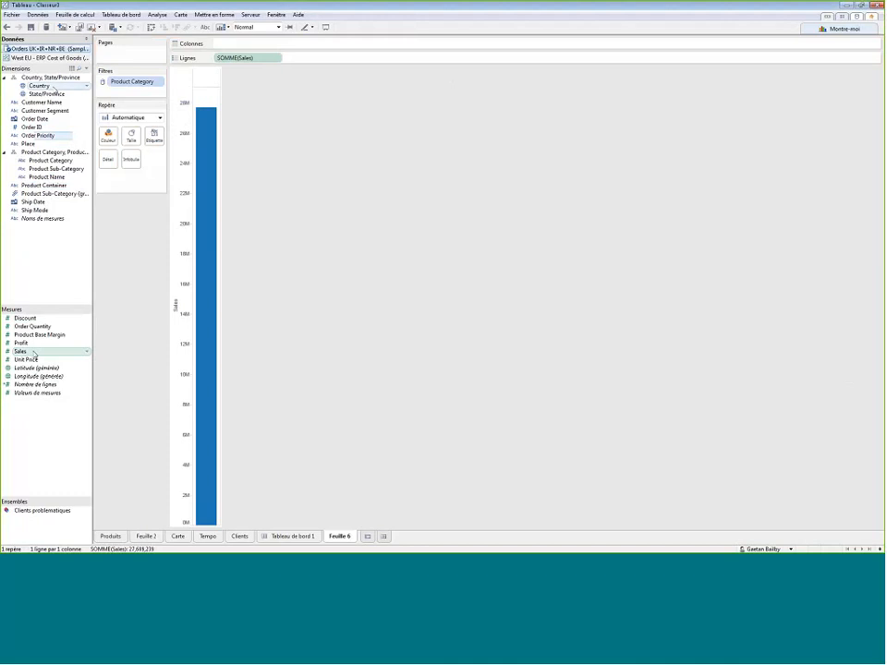
{"action": "double_click", "coordinate": [51, 160]}
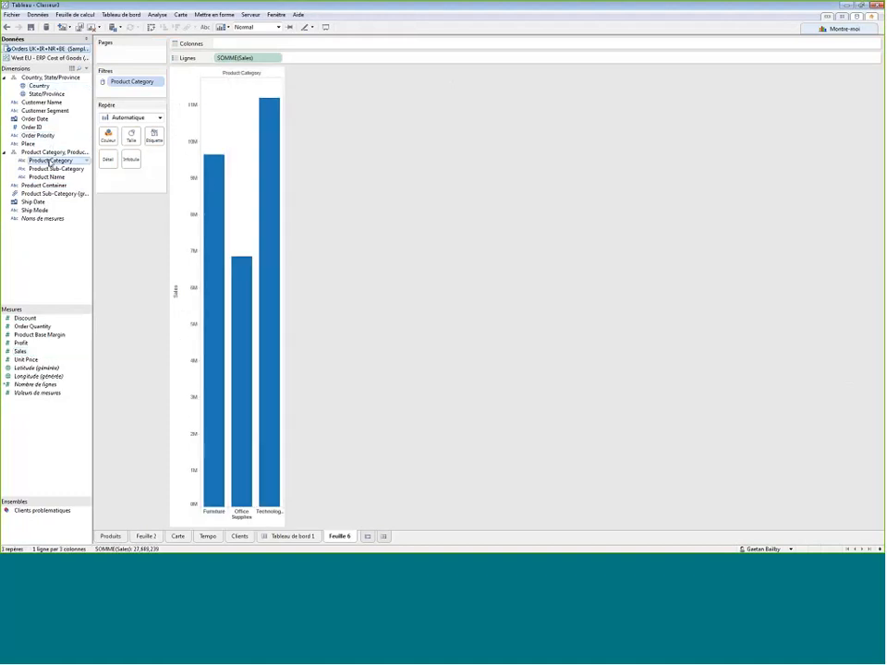
{"action": "double_click", "coordinate": [55, 168]}
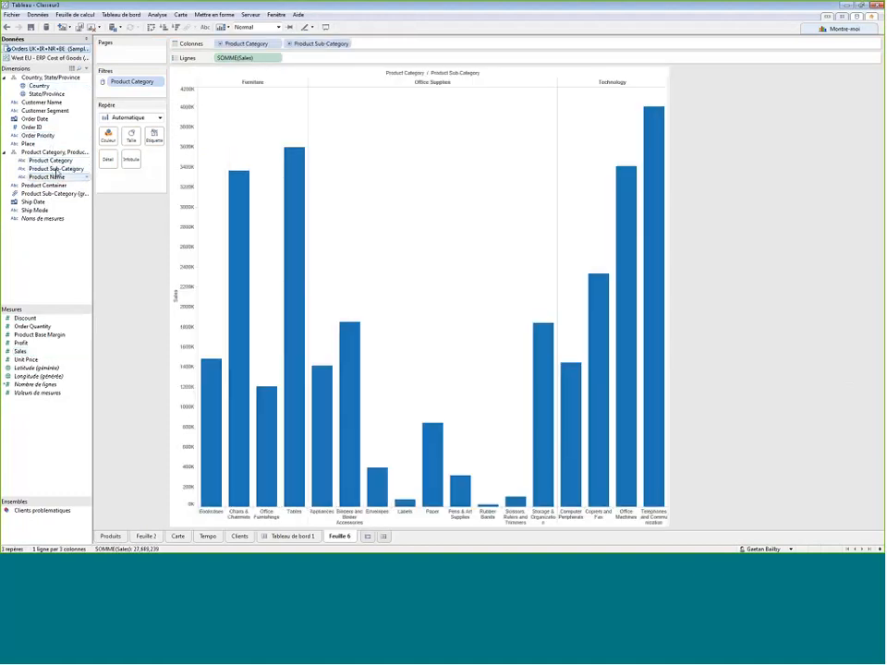
{"action": "left_click_drag", "start_coordinate": [20, 342], "coordinate": [423, 278]}
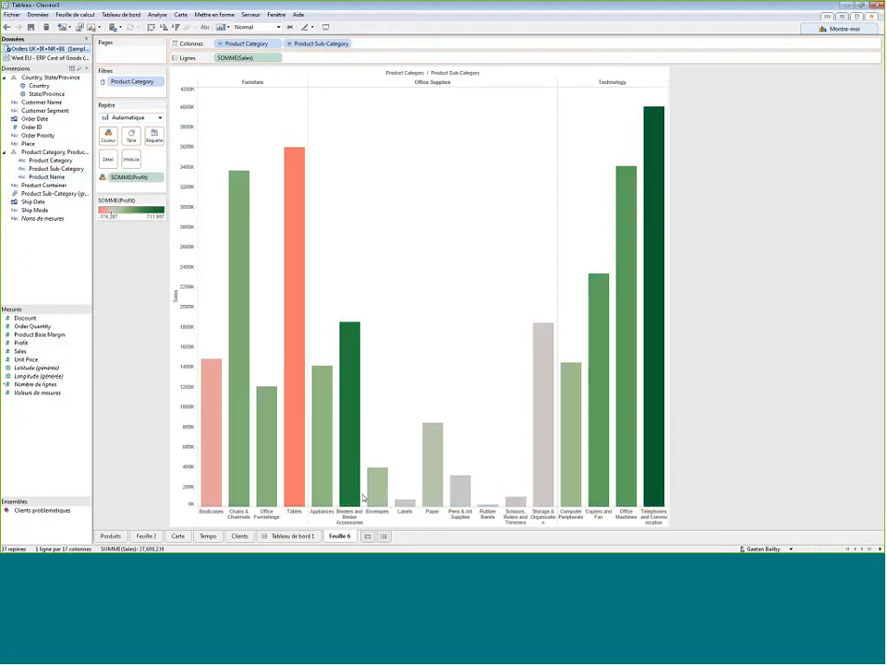
- Stop the performance recording and set the Performance Summary to show events taking at least 0.00 seconds
{"action": "left_click", "coordinate": [298, 14]}
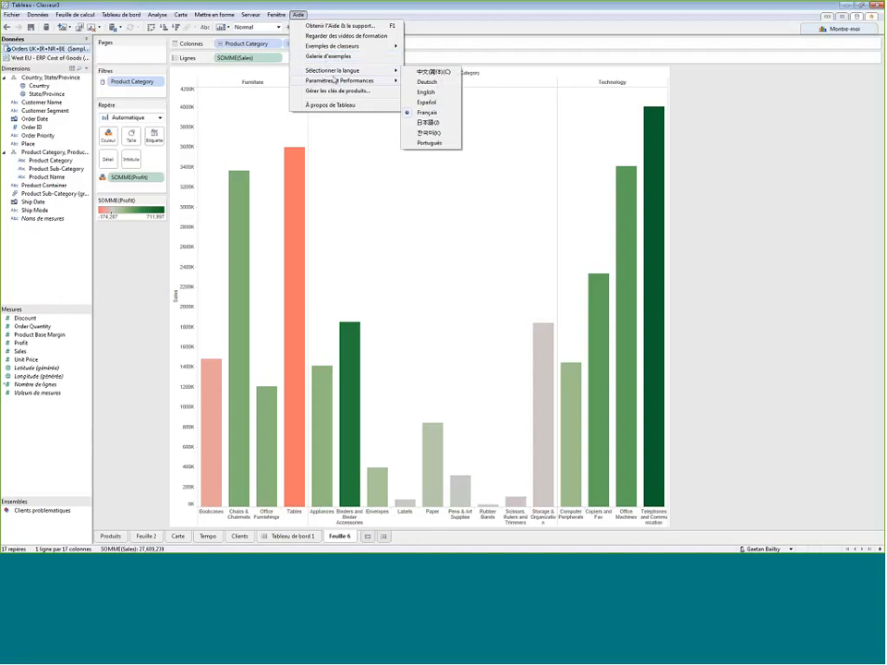
{"action": "mouse_move", "coordinate": [333, 80]}
{"action": "left_click", "coordinate": [433, 82]}
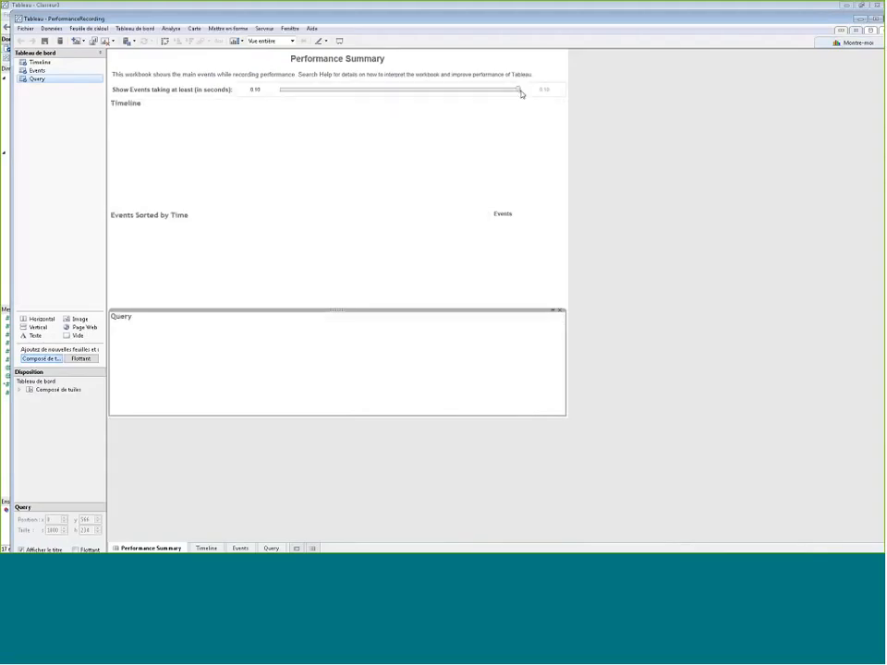
{"action": "left_click_drag", "start_coordinate": [520, 91], "coordinate": [266, 98]}
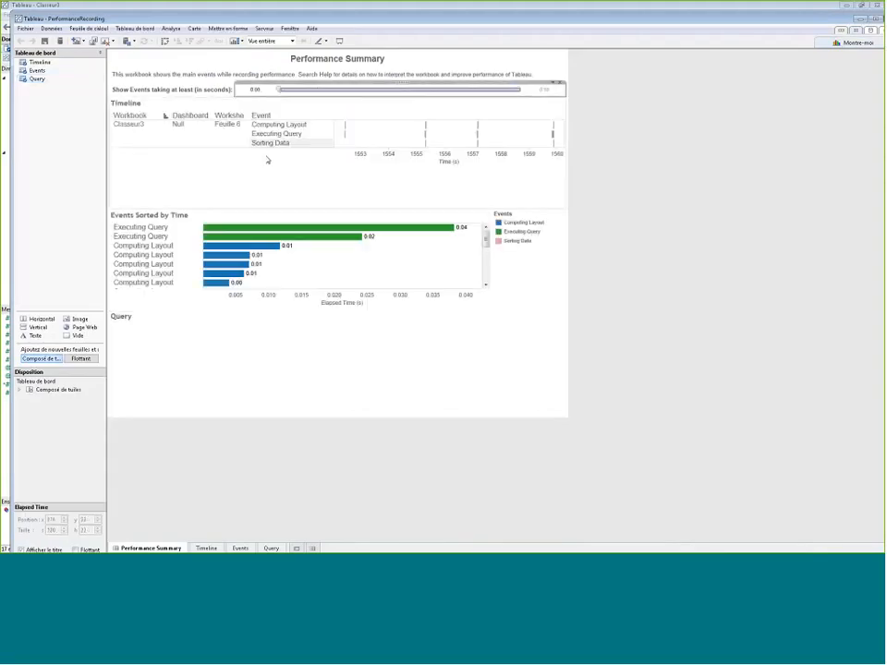
- Examine individual Executing Query, Computing Layout and Sorting Data events and their query text in Events Sorted by Time
{"action": "left_click", "coordinate": [155, 228]}
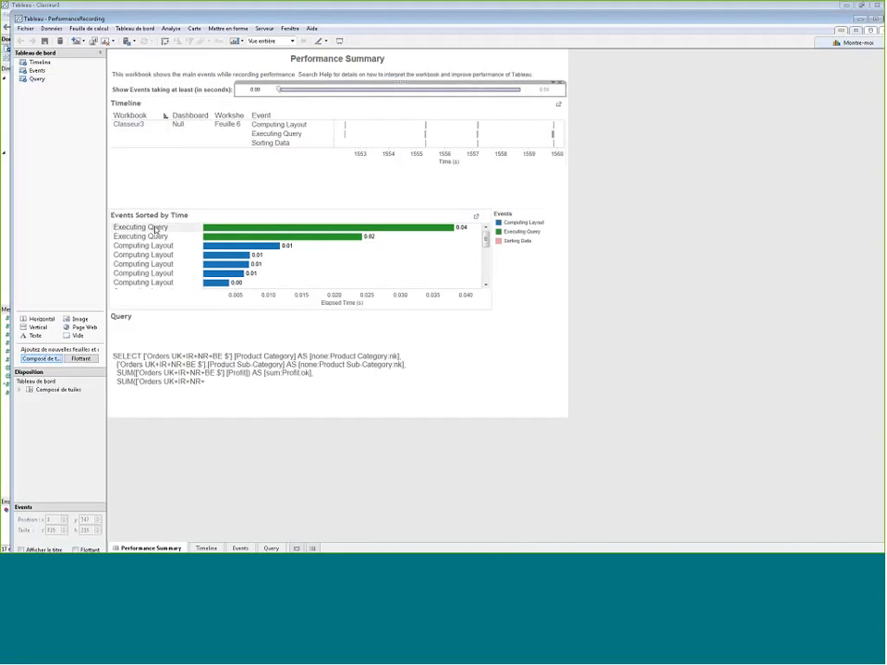
{"action": "left_click", "coordinate": [155, 228]}
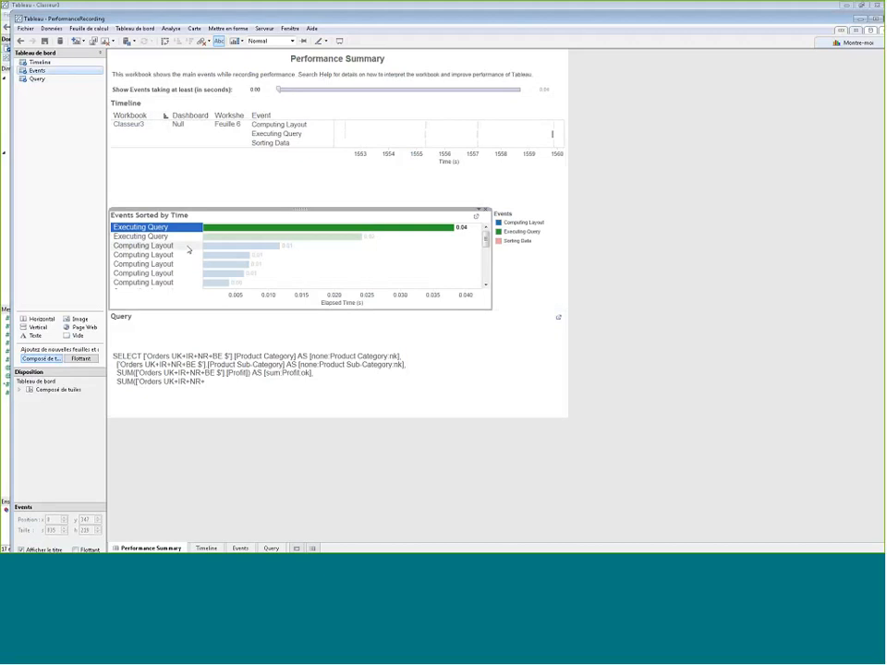
{"action": "left_click", "coordinate": [148, 236]}
{"action": "left_click", "coordinate": [157, 256]}
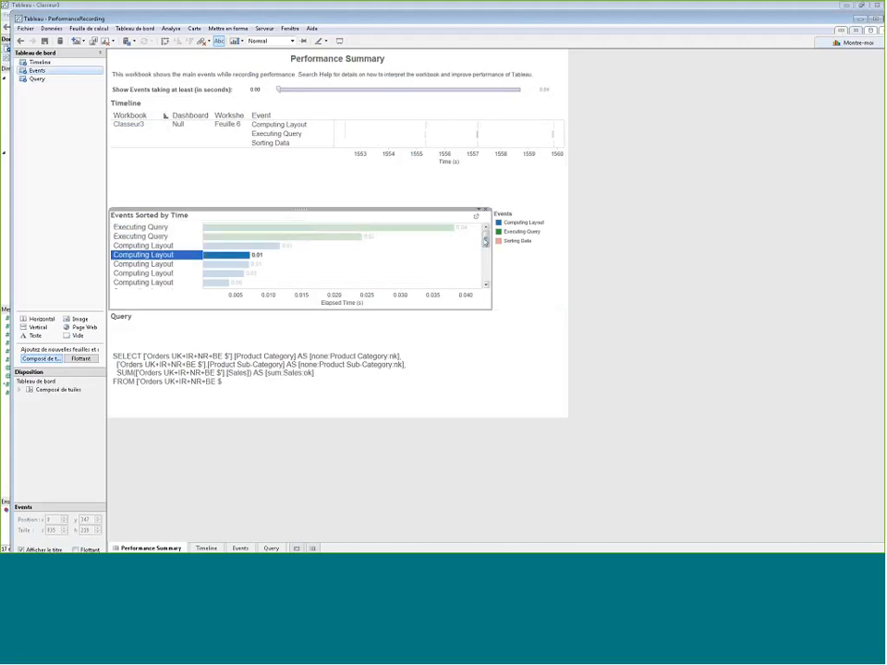
{"action": "left_click_drag", "start_coordinate": [485, 241], "coordinate": [487, 283]}
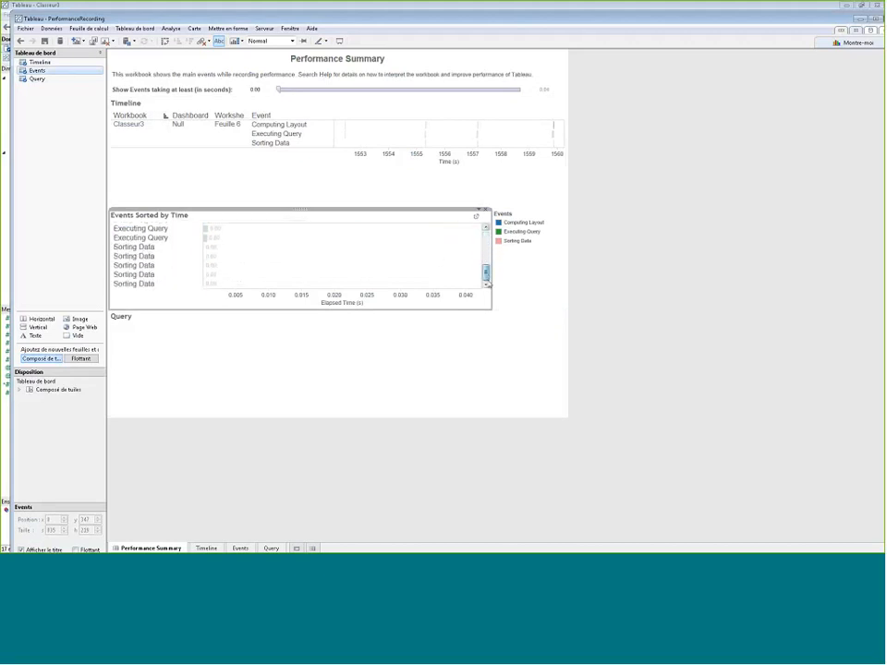
{"action": "left_click", "coordinate": [142, 246]}
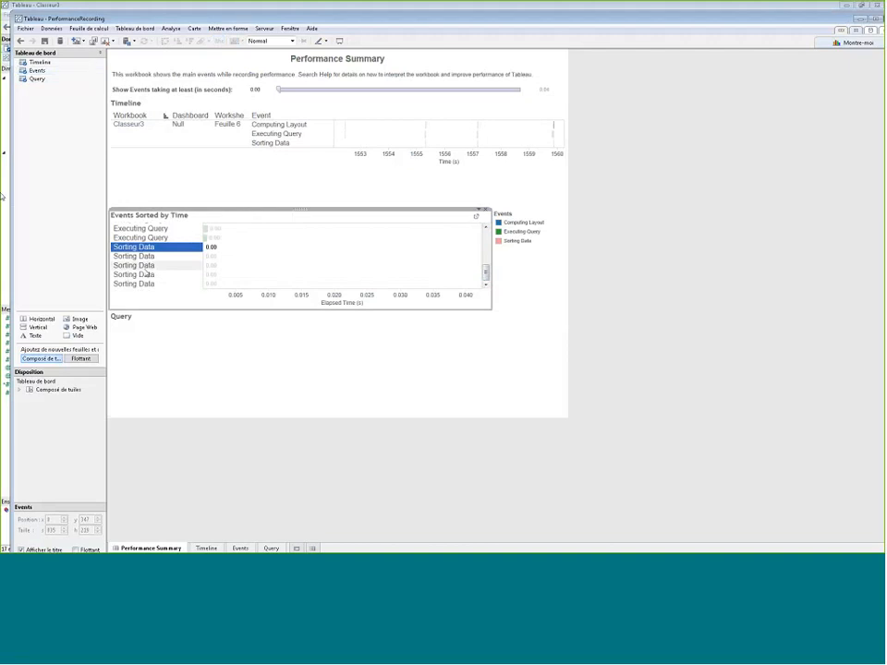
{"action": "left_click", "coordinate": [148, 266]}
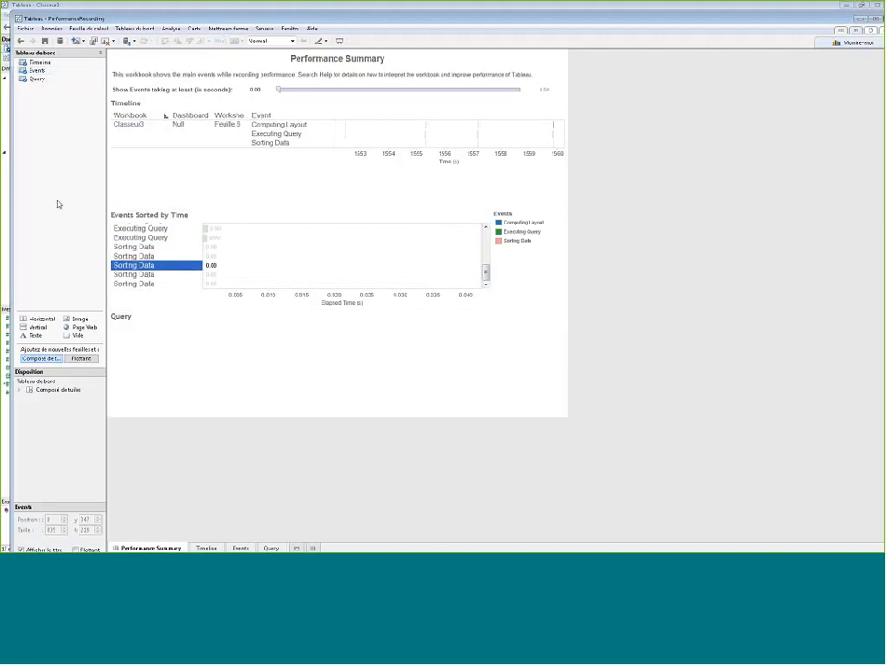
{"action": "left_click", "coordinate": [154, 268]}
{"action": "scroll", "coordinate": [441, 263], "scroll_direction": "up", "scroll_amount": 3}
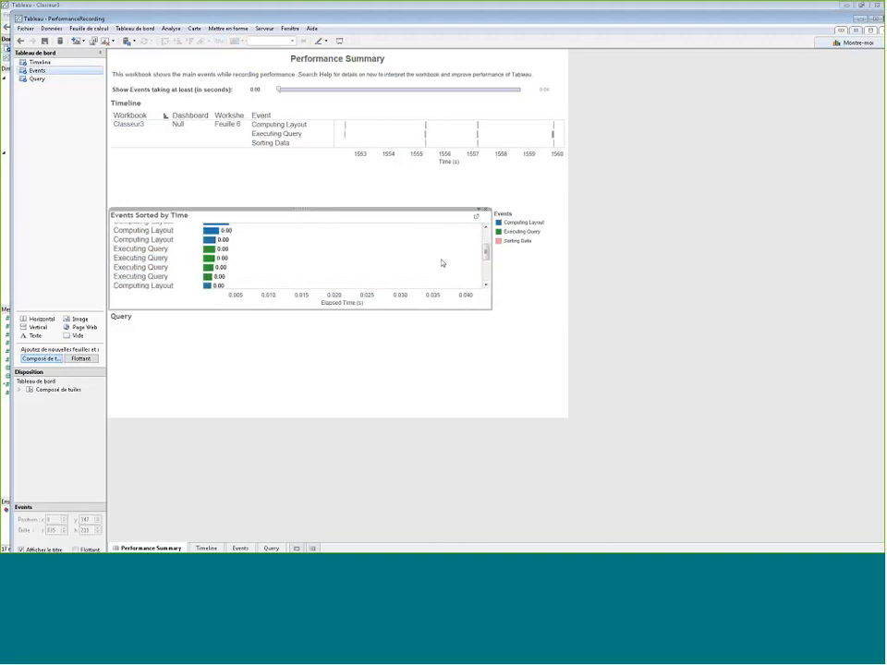
{"action": "scroll", "coordinate": [442, 263], "scroll_direction": "up", "scroll_amount": 2}
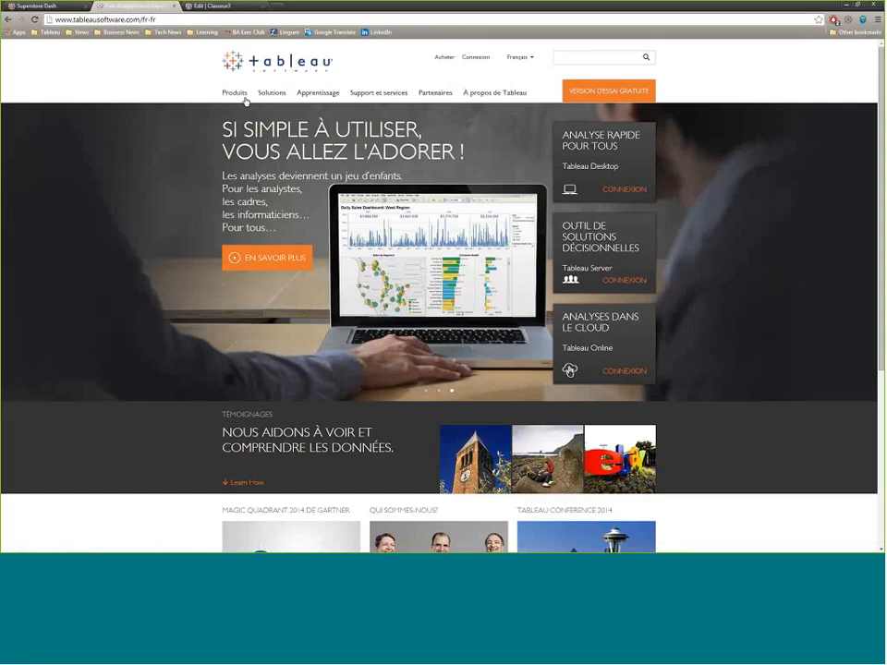
- Switch to Tableau Server in the browser, view the site users in the administration area and open the Maintenance page
{"action": "left_click", "coordinate": [49, 7]}
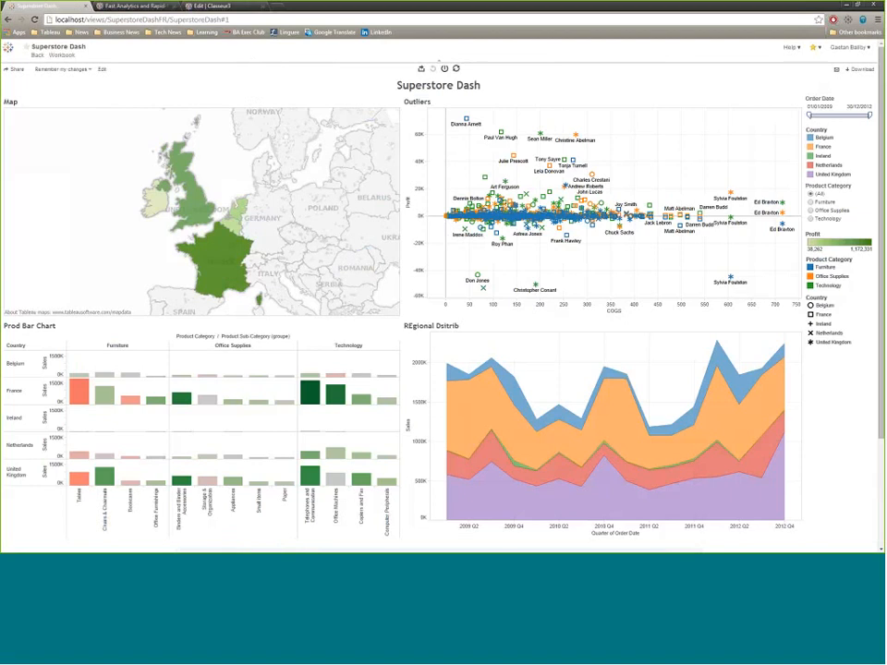
{"action": "left_click", "coordinate": [36, 58]}
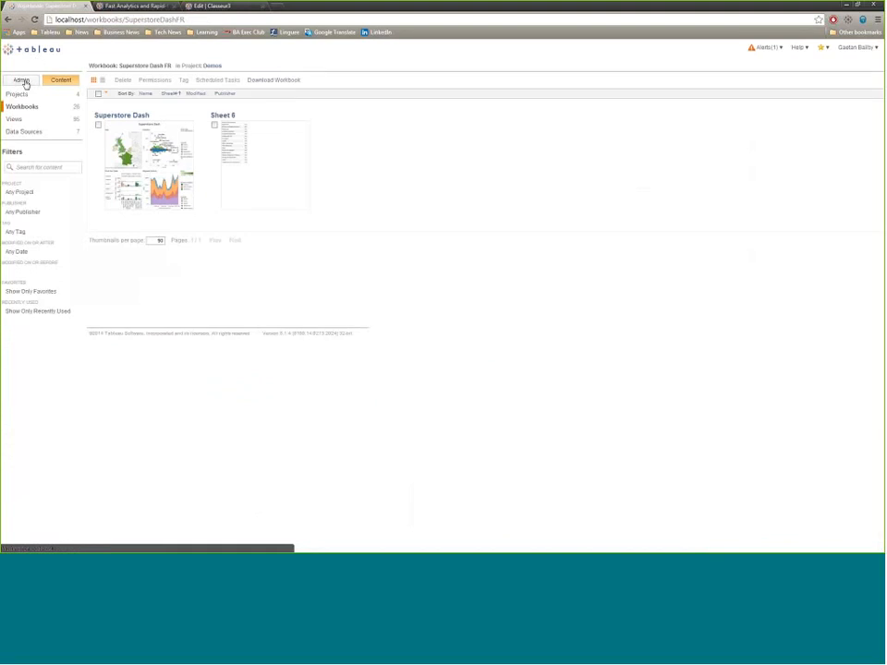
{"action": "left_click", "coordinate": [23, 82]}
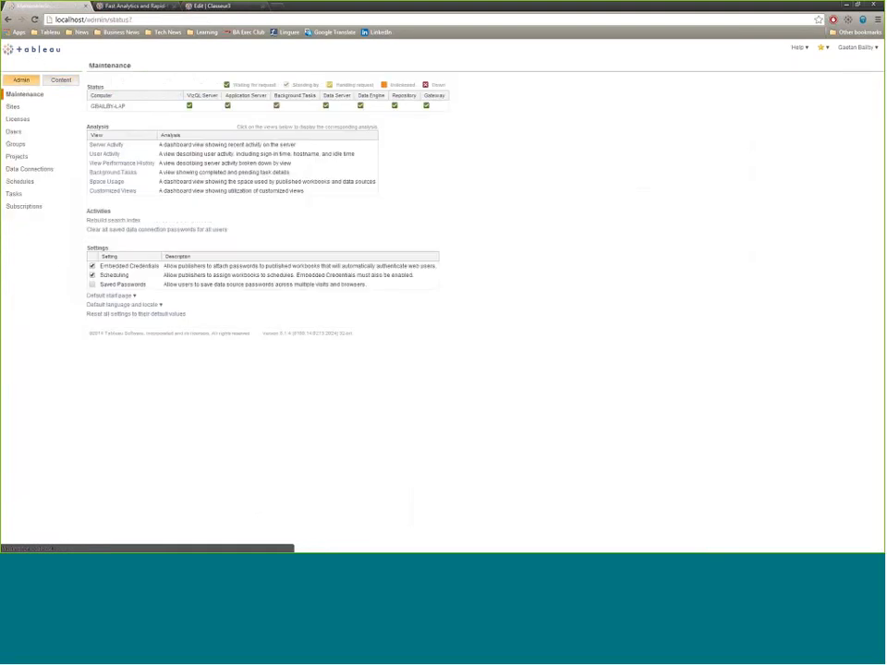
{"action": "left_click", "coordinate": [15, 132]}
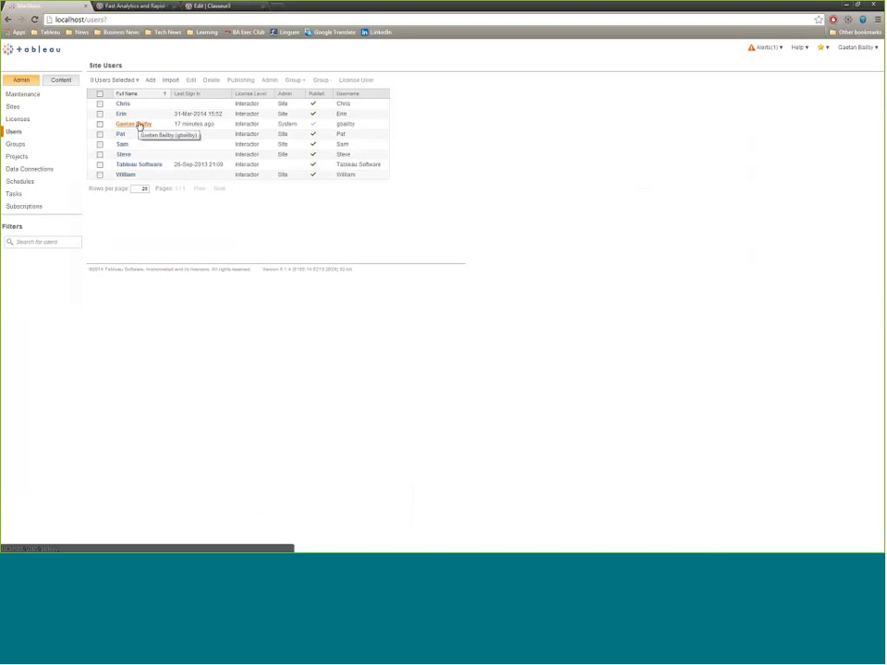
{"action": "left_click", "coordinate": [34, 95]}
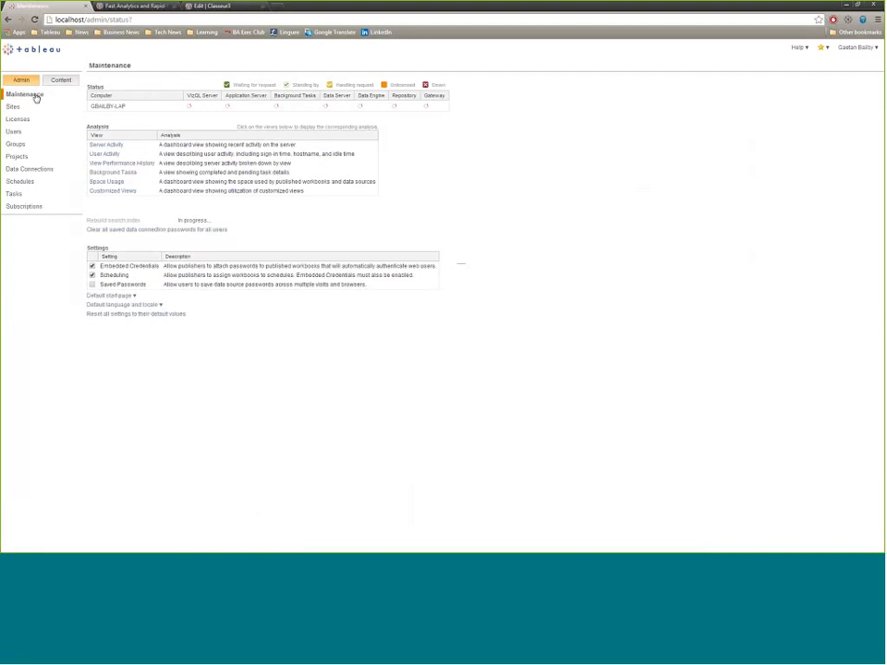
- Review the Server Activity, User Activity, View Performance History, Background Tasks and Space Usage dashboards, then return to Maintenance
{"action": "left_click", "coordinate": [116, 145]}
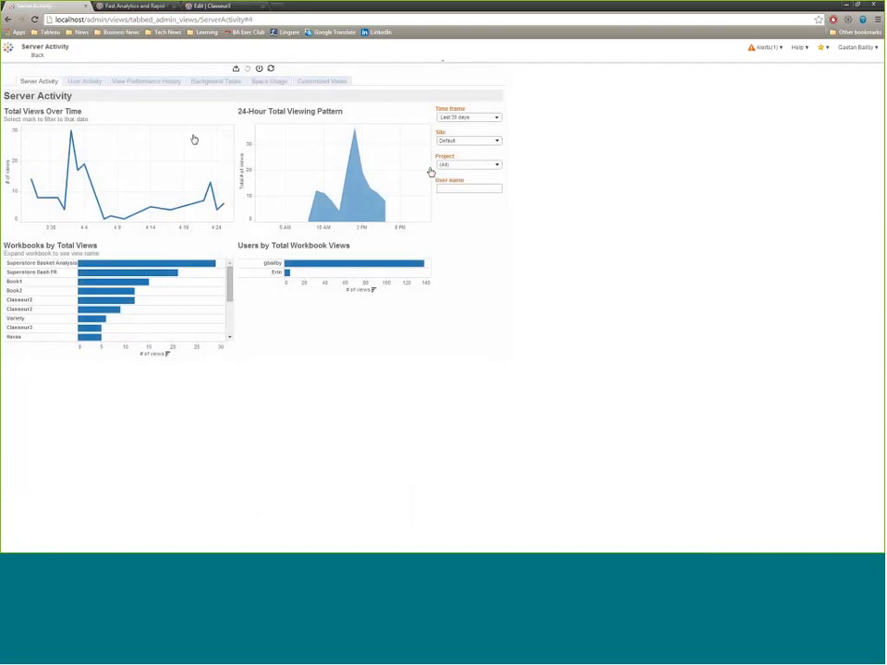
{"action": "left_click", "coordinate": [95, 83]}
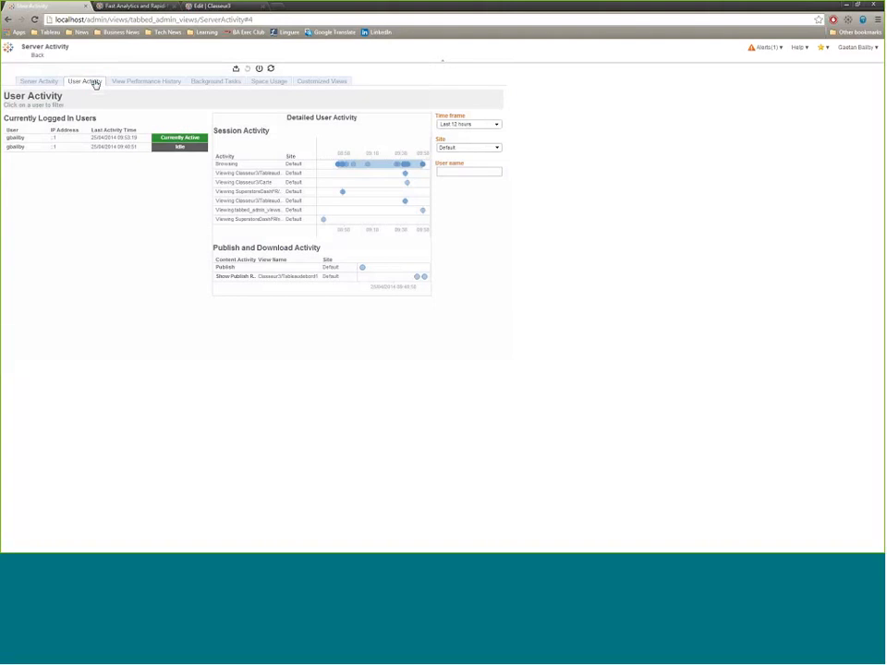
{"action": "left_click", "coordinate": [138, 81]}
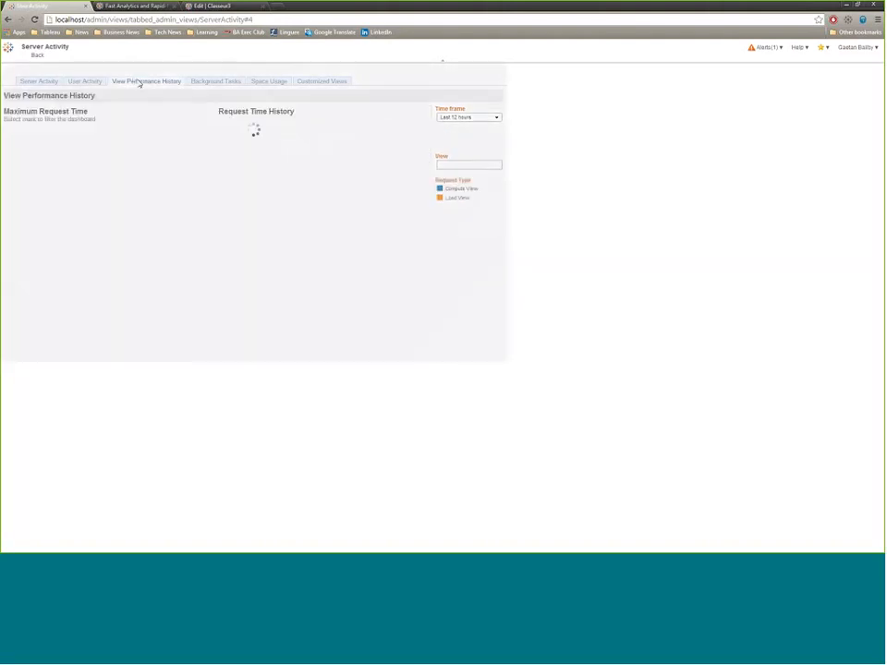
{"action": "left_click", "coordinate": [219, 81]}
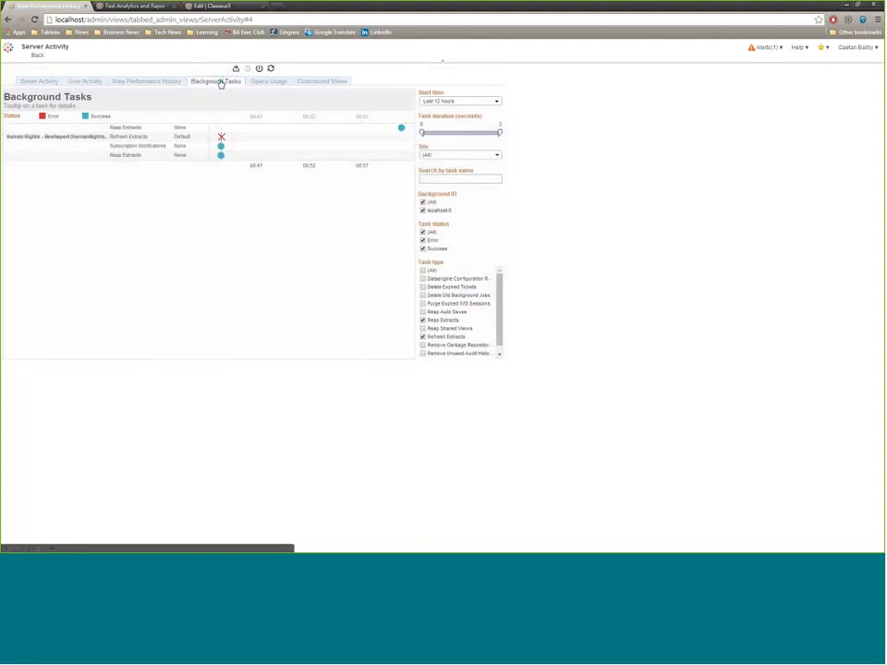
{"action": "left_click", "coordinate": [259, 82]}
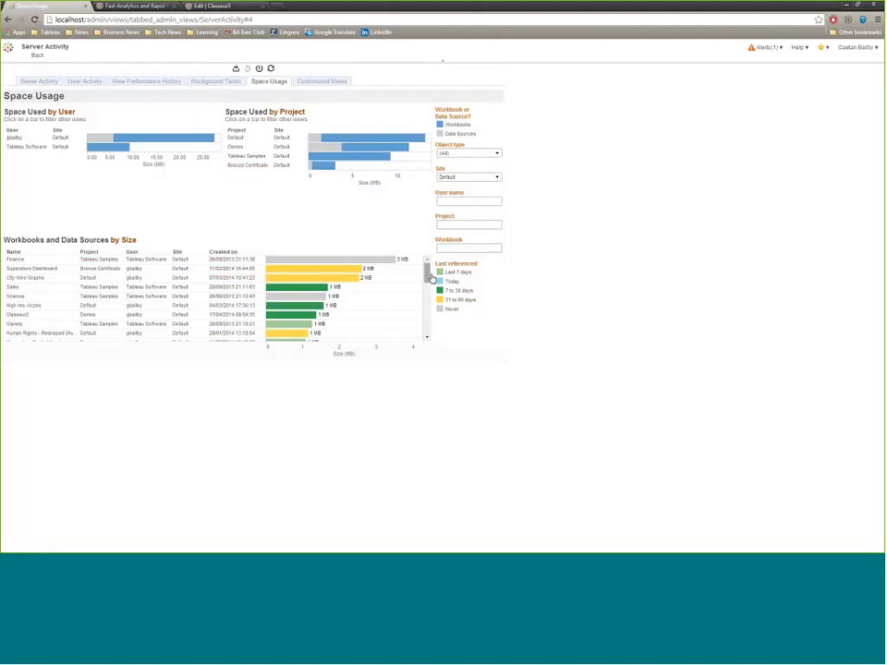
{"action": "left_click_drag", "start_coordinate": [429, 279], "coordinate": [426, 333]}
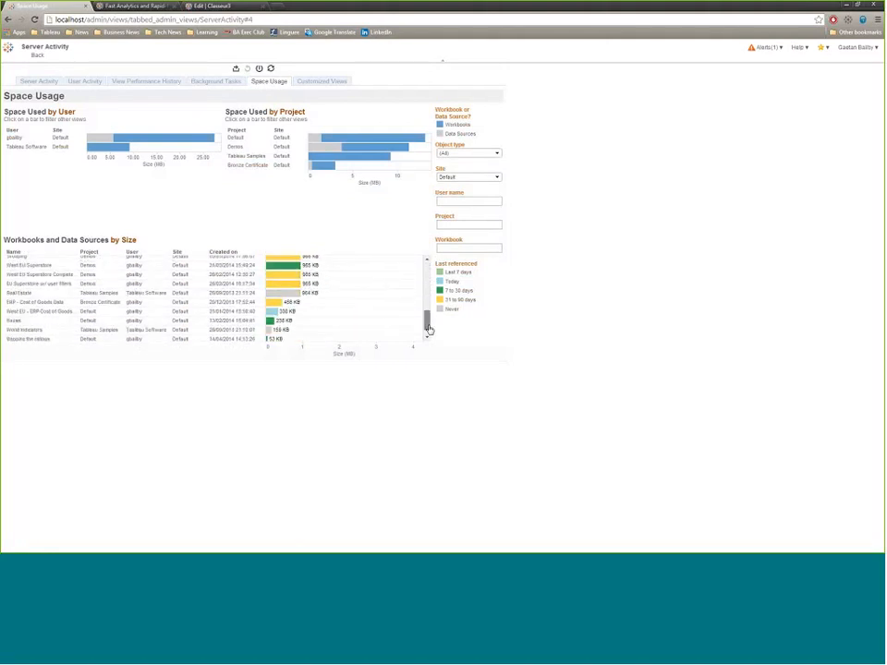
{"action": "left_click", "coordinate": [31, 79]}
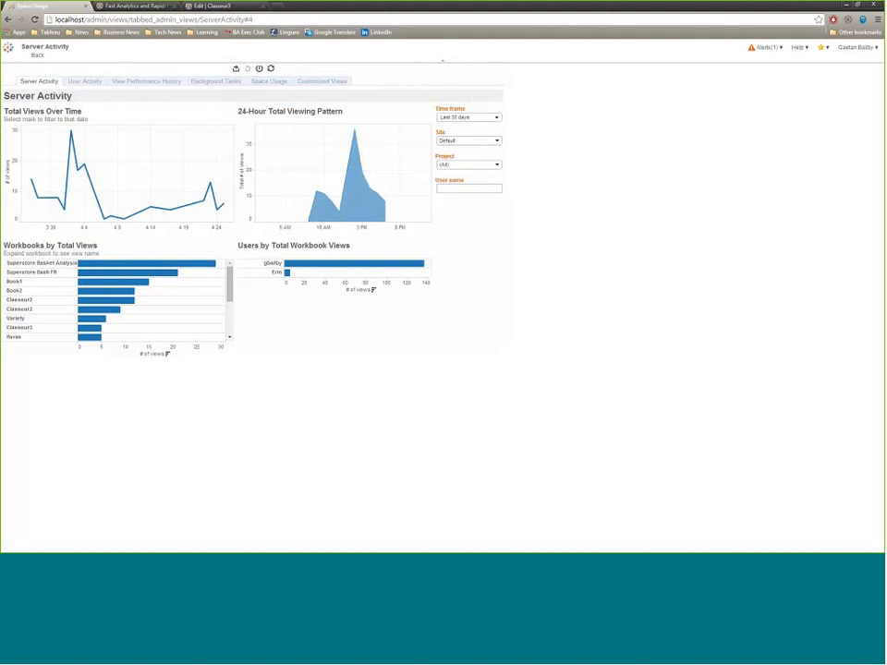
{"action": "mouse_move", "coordinate": [230, 282]}
{"action": "left_mouse_down"}
{"action": "mouse_move", "coordinate": [231, 315]}
{"action": "mouse_move", "coordinate": [231, 276]}
{"action": "left_mouse_up"}
{"action": "left_click", "coordinate": [41, 56]}
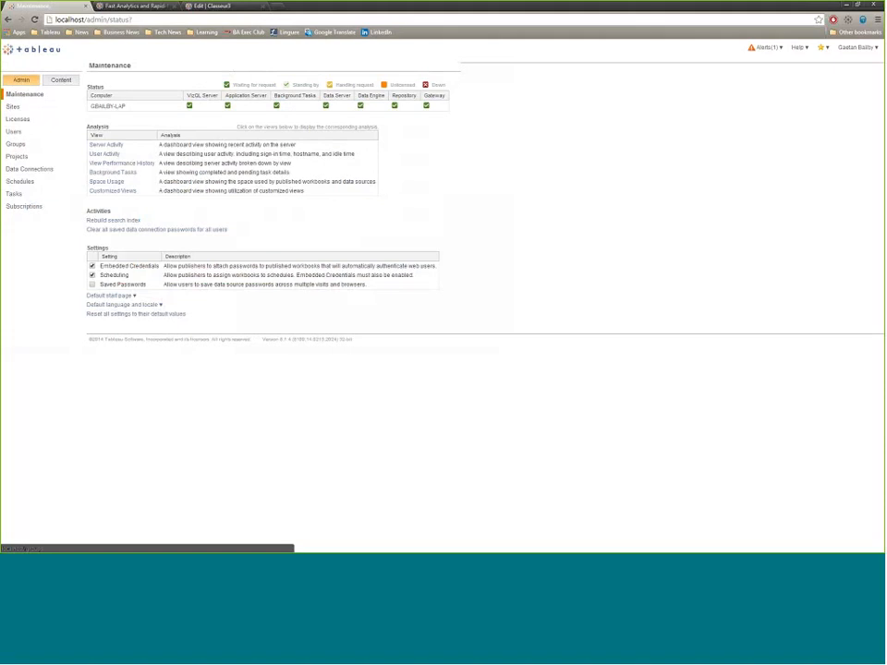
- View the server's user groups, switch to Tableau Desktop and look at the fields offered for creating a user filter
{"action": "left_click", "coordinate": [31, 145]}
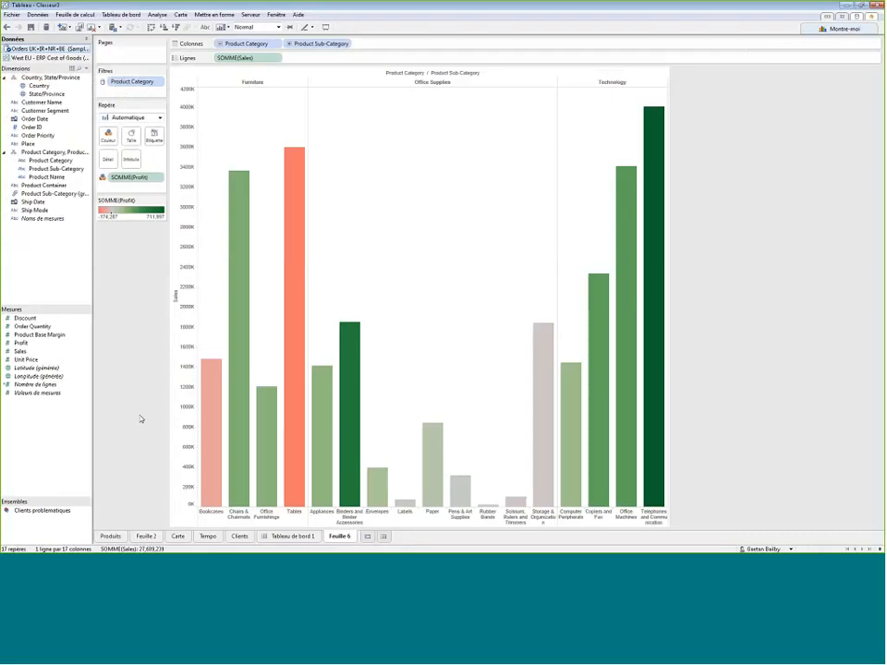
{"action": "left_click", "coordinate": [250, 14]}
{"action": "mouse_move", "coordinate": [267, 65]}
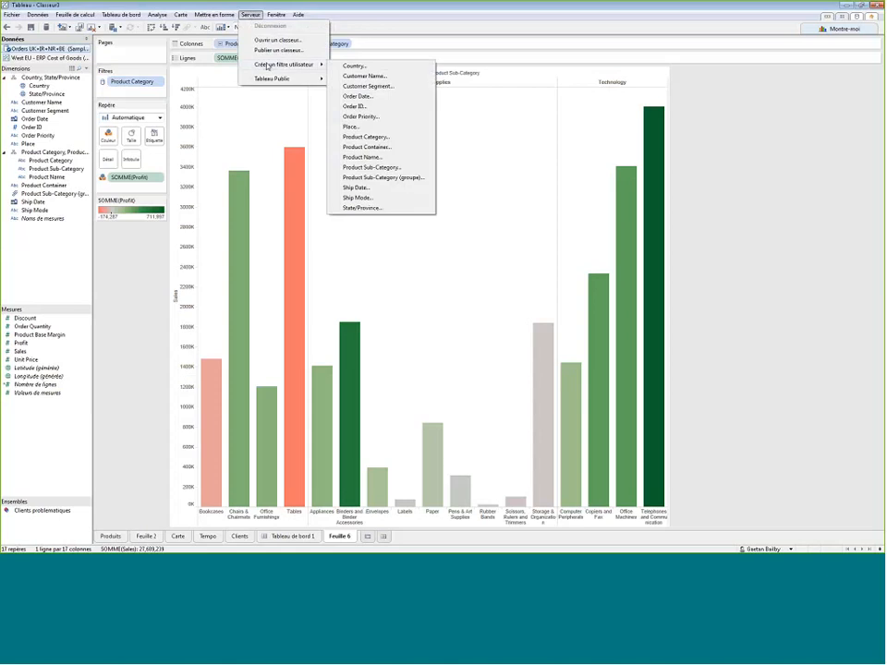
{"action": "left_click", "coordinate": [342, 86]}
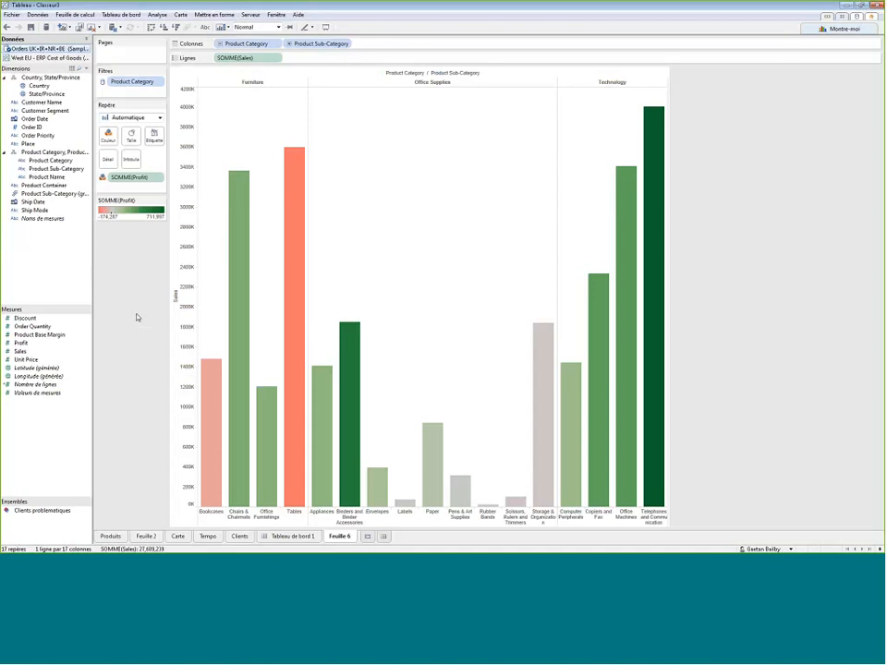
- Duplicate the Order ID dimension and move the copy to the measures
{"action": "right_click", "coordinate": [38, 441]}
{"action": "right_click", "coordinate": [37, 126]}
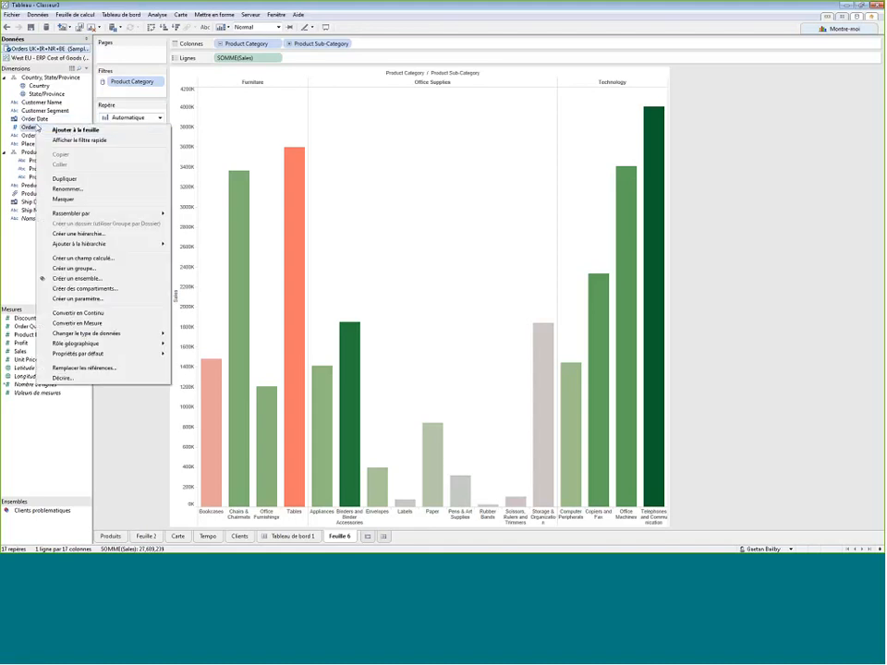
{"action": "left_click", "coordinate": [65, 179]}
{"action": "left_click_drag", "start_coordinate": [41, 134], "coordinate": [46, 318]}
- Create a new worksheet listing Order ID in rows, with the Order ID (copie) measure as its values
{"action": "left_click", "coordinate": [368, 536]}
{"action": "left_click_drag", "start_coordinate": [32, 127], "coordinate": [242, 57]}
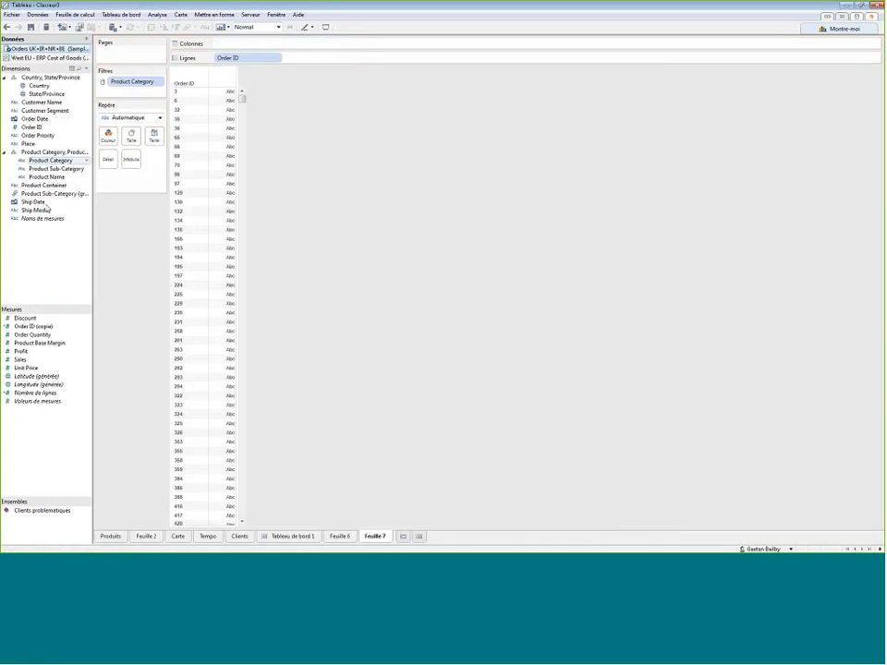
{"action": "double_click", "coordinate": [34, 327]}
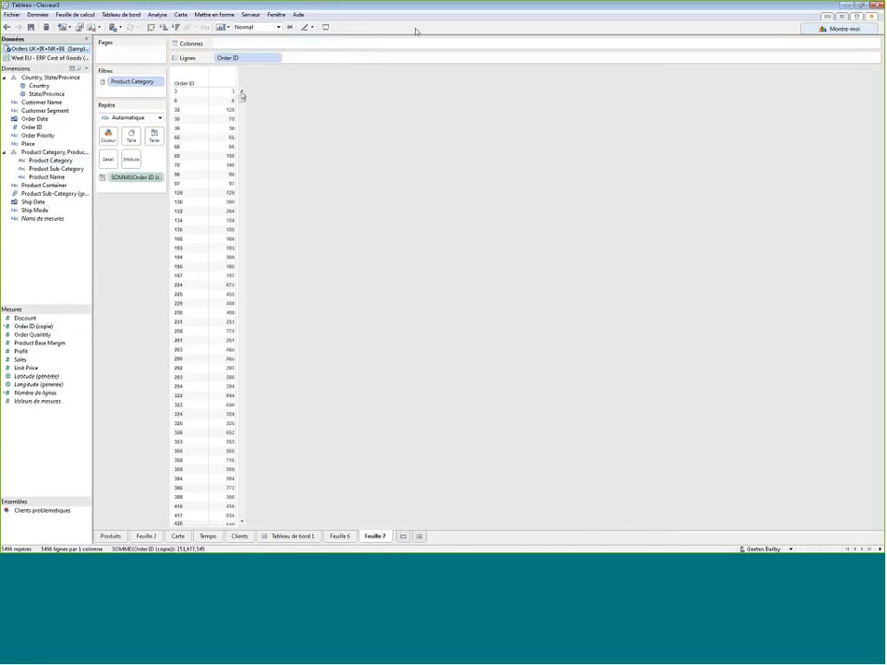
- Display the order values as horizontal bars and sort them in descending order
{"action": "left_click", "coordinate": [843, 29]}
{"action": "left_click", "coordinate": [814, 60]}
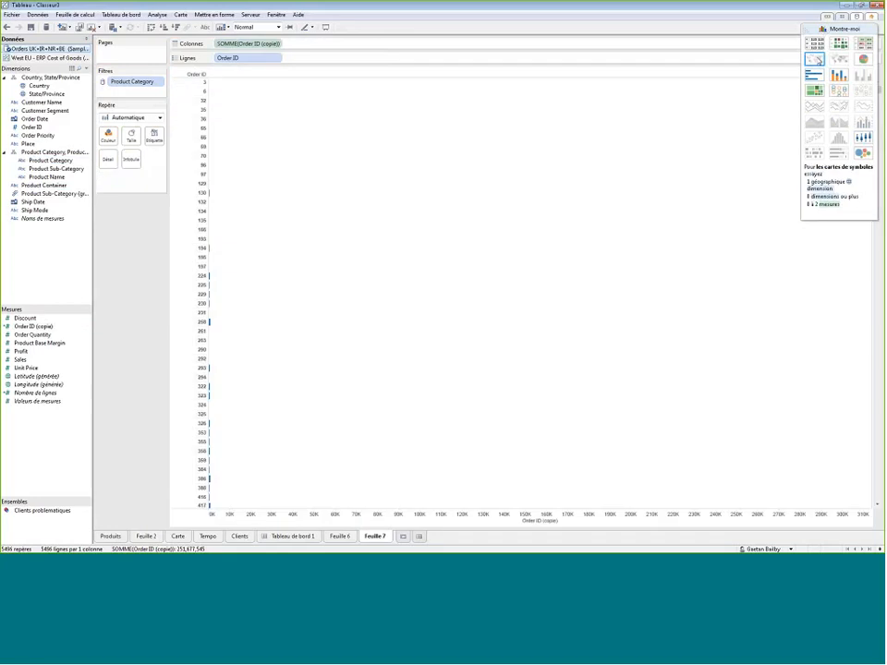
{"action": "left_click", "coordinate": [838, 27]}
{"action": "left_click", "coordinate": [175, 27]}
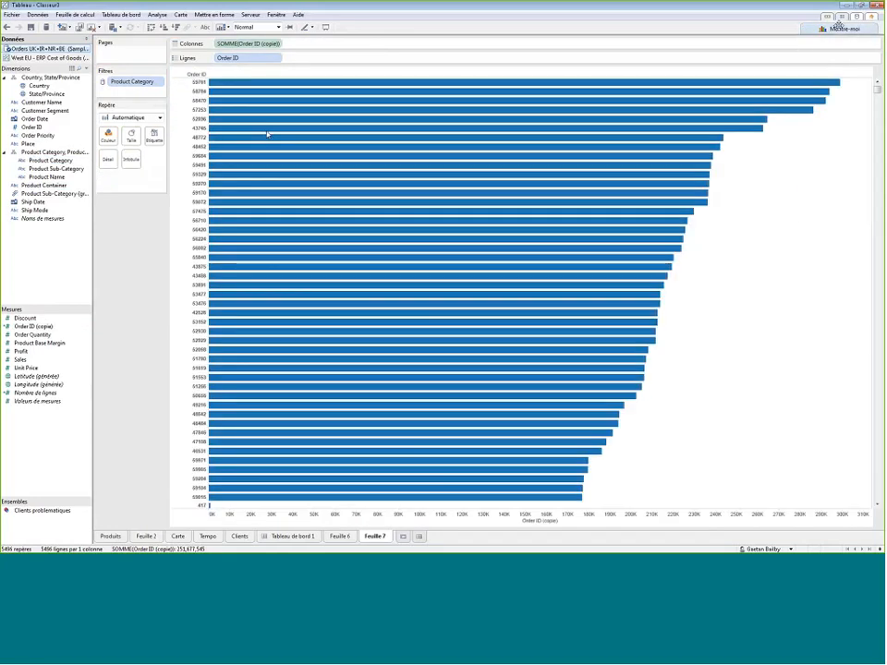
- Change the aggregation of Order ID (copie) in the columns from sum to Total (count)
{"action": "mouse_move", "coordinate": [295, 84]}
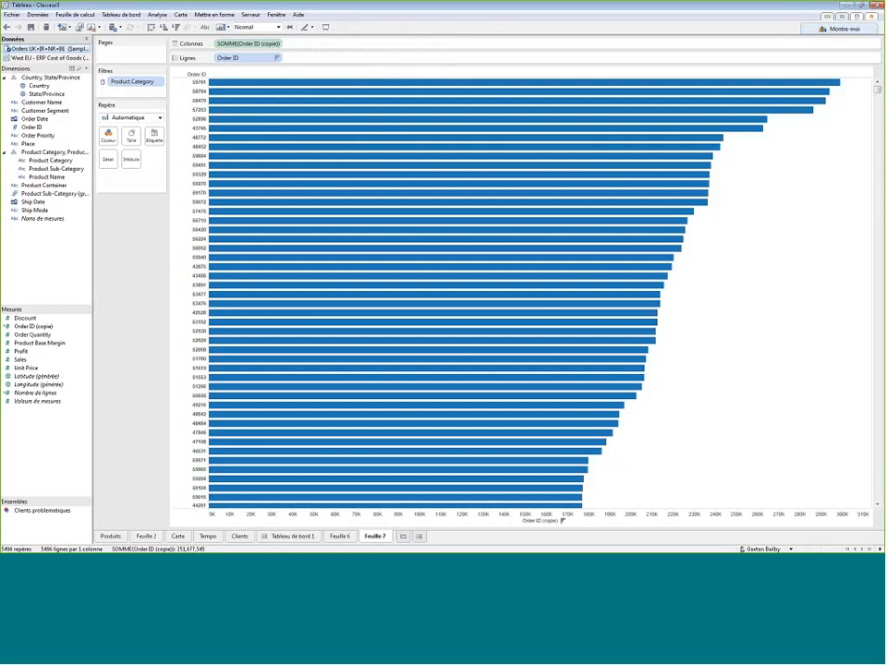
{"action": "left_click", "coordinate": [279, 43]}
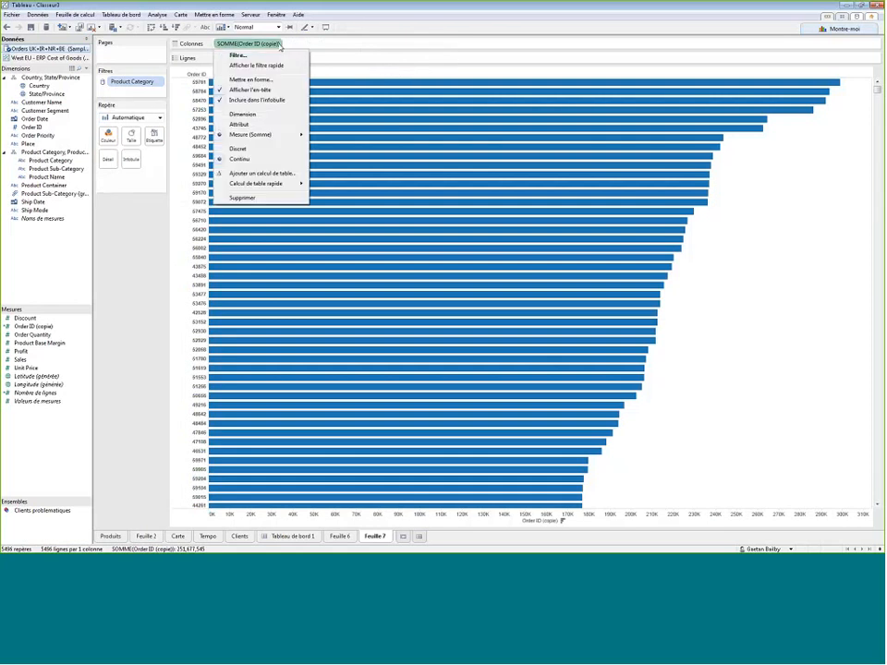
{"action": "mouse_move", "coordinate": [273, 134]}
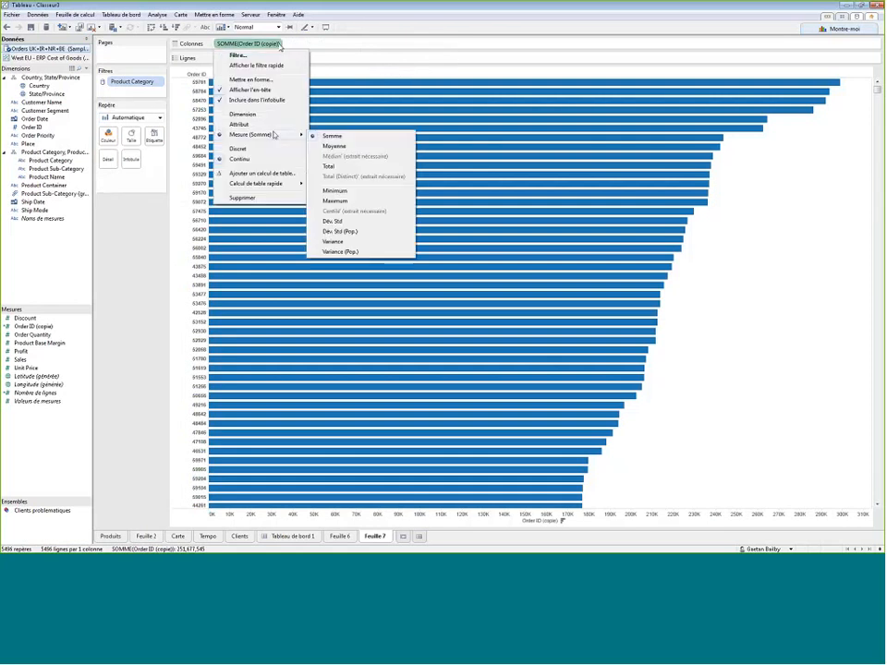
{"action": "left_click", "coordinate": [349, 166]}
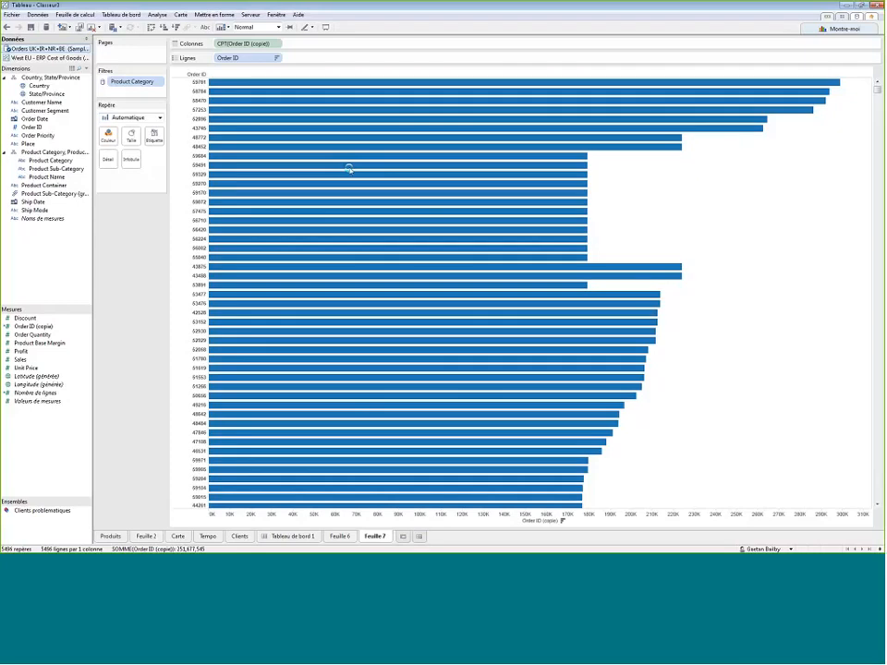
- Sort the orders by descending count and show mark labels on the bars
{"action": "mouse_move", "coordinate": [453, 86]}
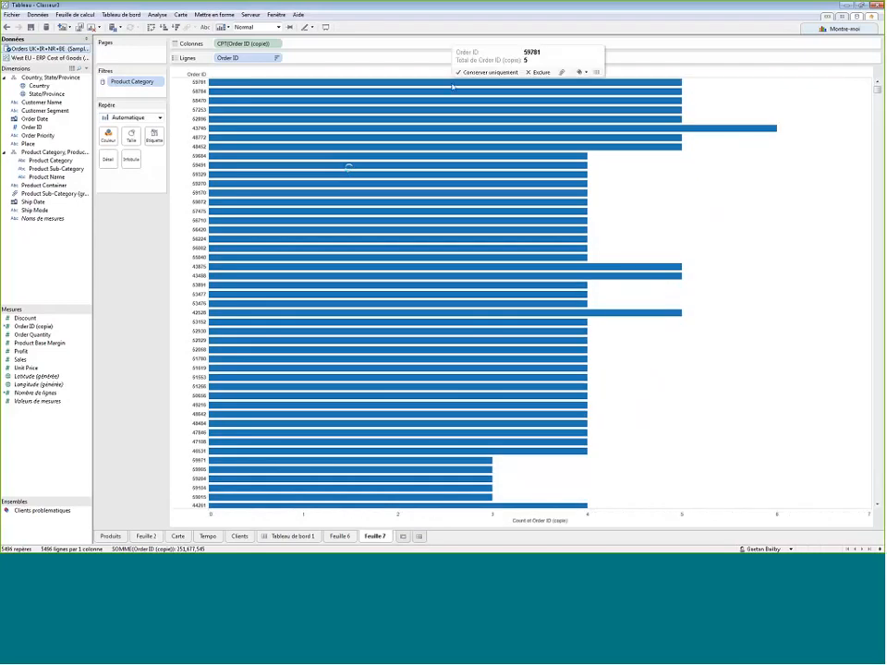
{"action": "left_click", "coordinate": [220, 82]}
{"action": "left_click", "coordinate": [125, 264]}
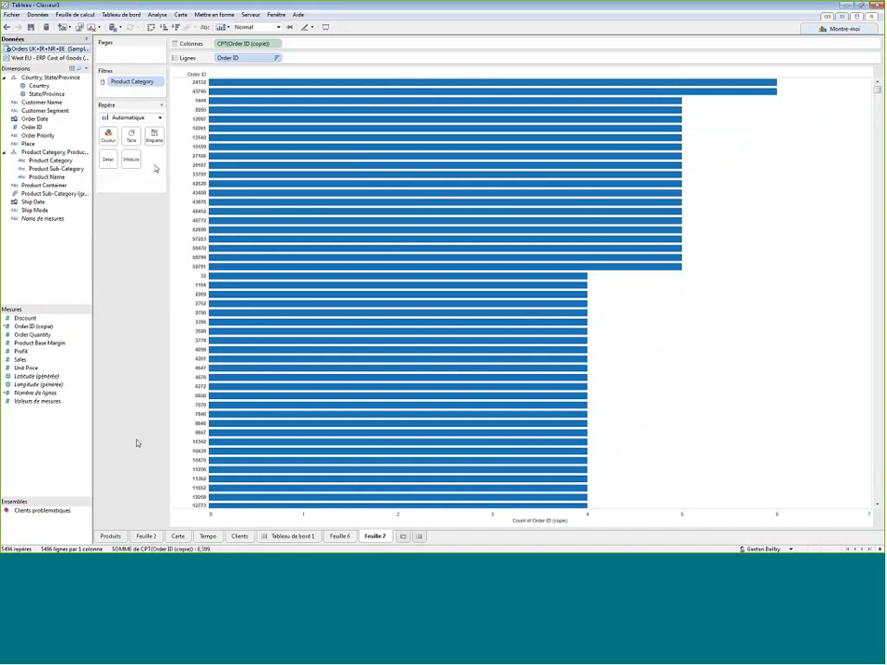
{"action": "left_click", "coordinate": [154, 137]}
{"action": "left_click", "coordinate": [181, 156]}
{"action": "left_click", "coordinate": [443, 4]}
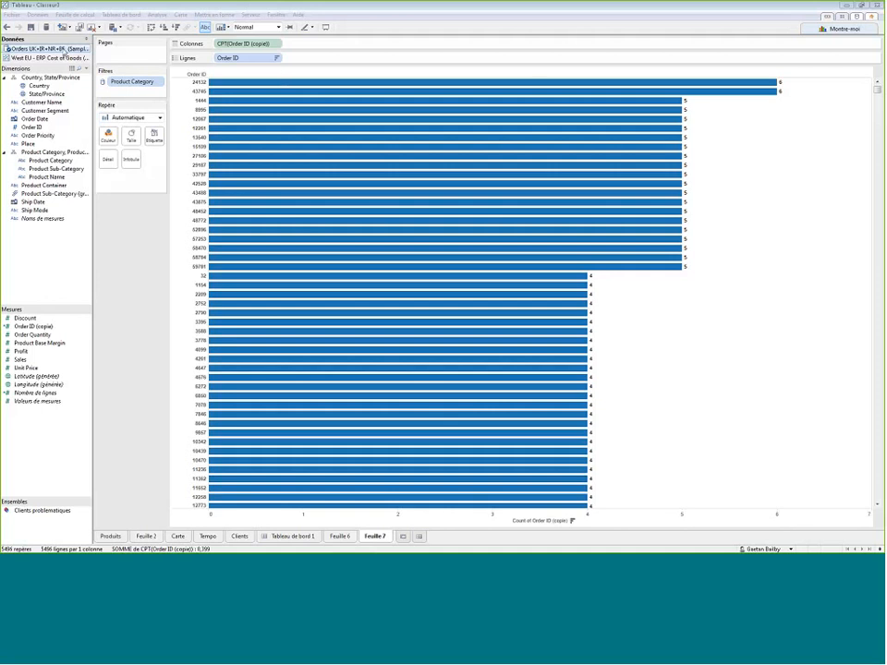
- Duplicate the Orders UK+IR+NR+BE data source twice
{"action": "right_click", "coordinate": [63, 50]}
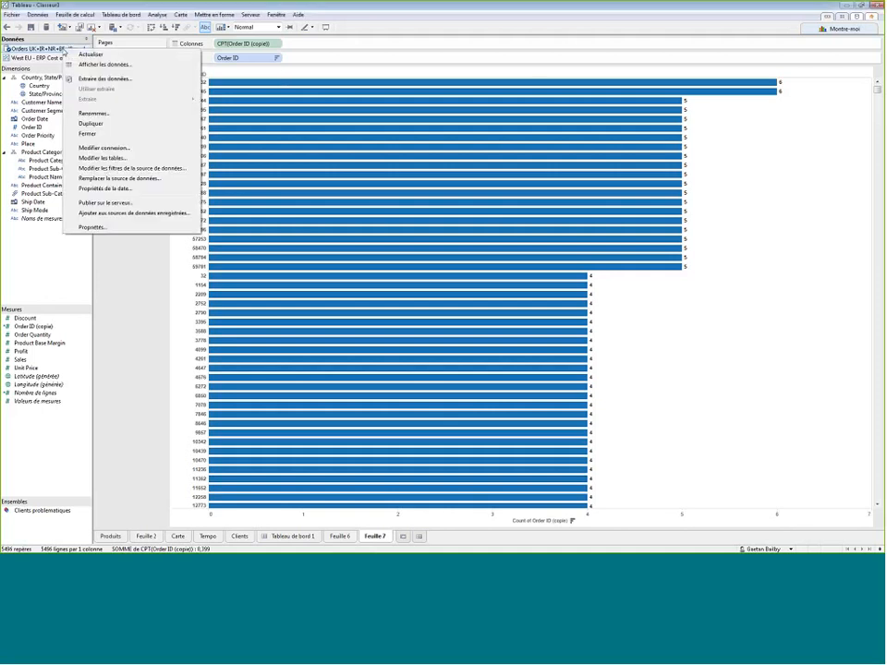
{"action": "left_click", "coordinate": [90, 123]}
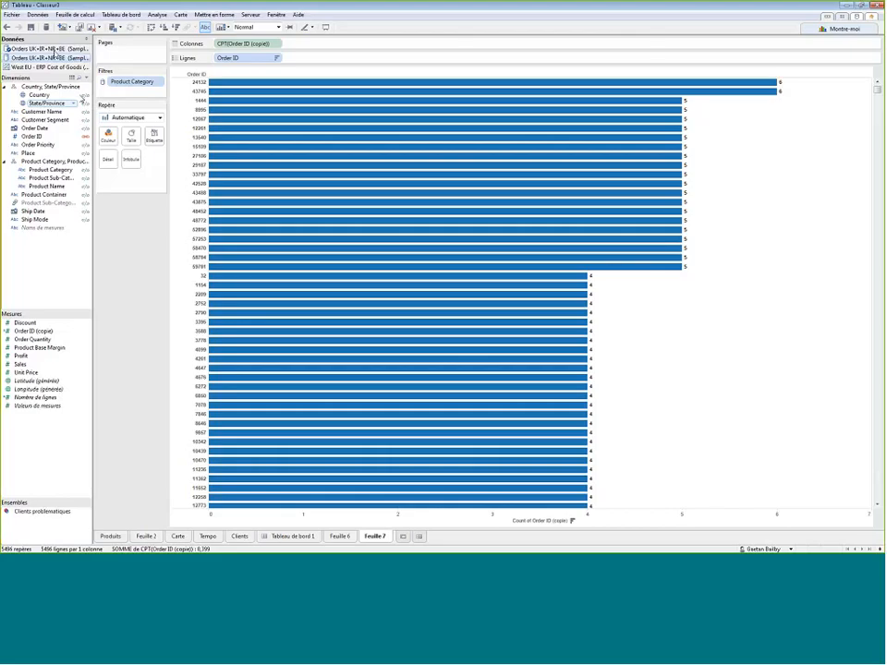
{"action": "right_click", "coordinate": [57, 53]}
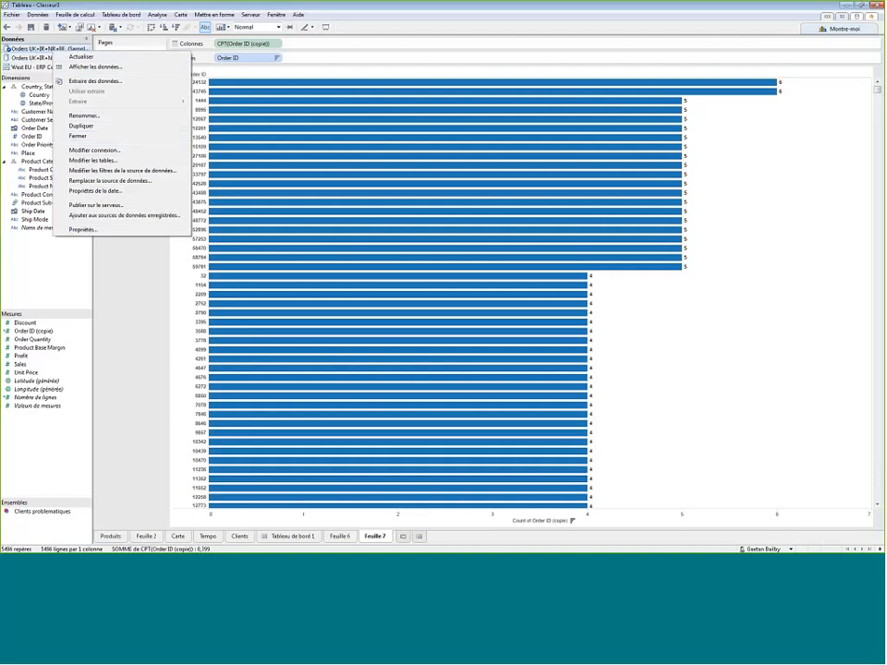
{"action": "left_click", "coordinate": [80, 125]}
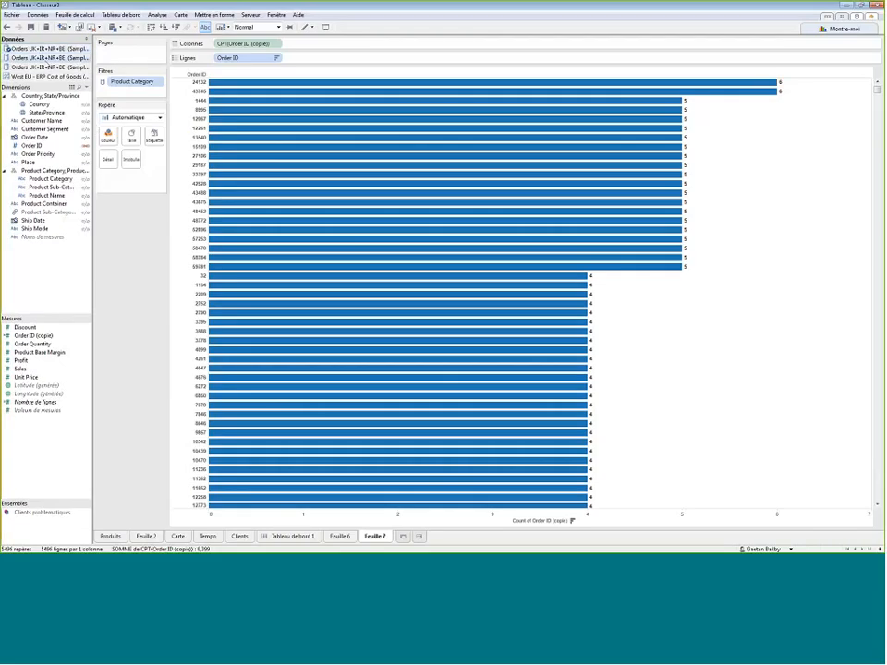
- Open the table settings of the first duplicated Orders data source, review its table list and close without changes
{"action": "right_click", "coordinate": [48, 58]}
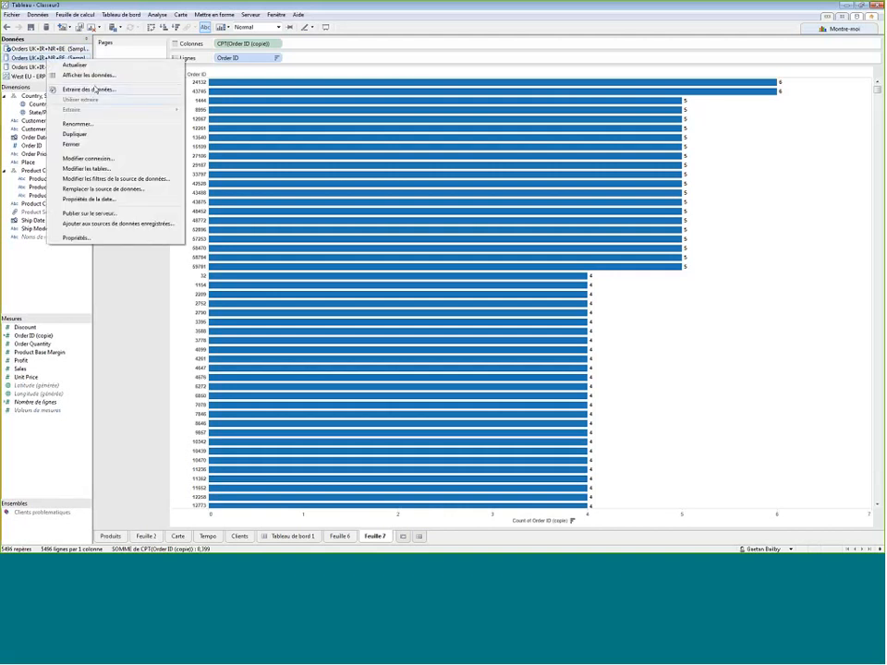
{"action": "left_click", "coordinate": [114, 171]}
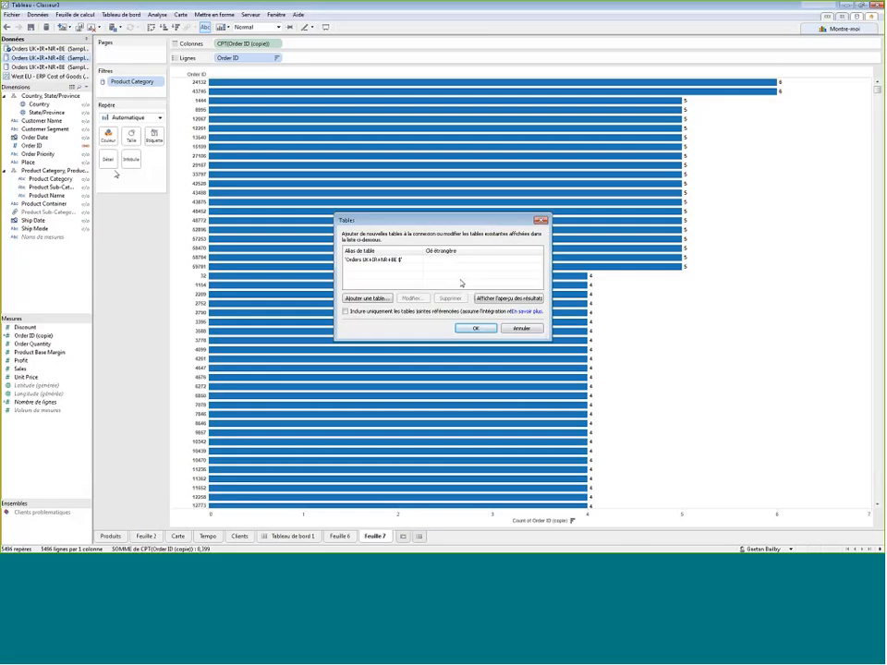
{"action": "left_click", "coordinate": [373, 263]}
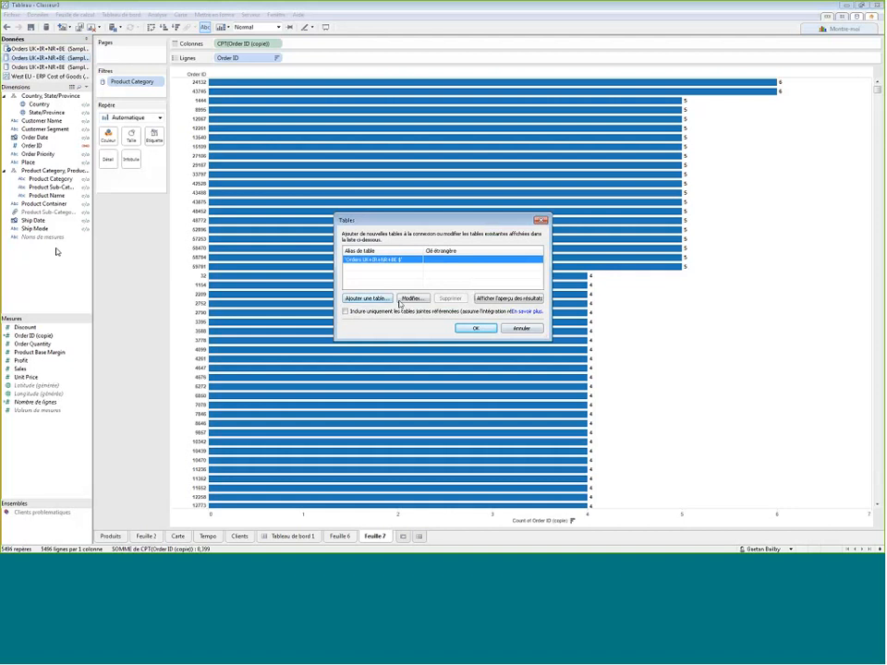
{"action": "left_click", "coordinate": [522, 328]}
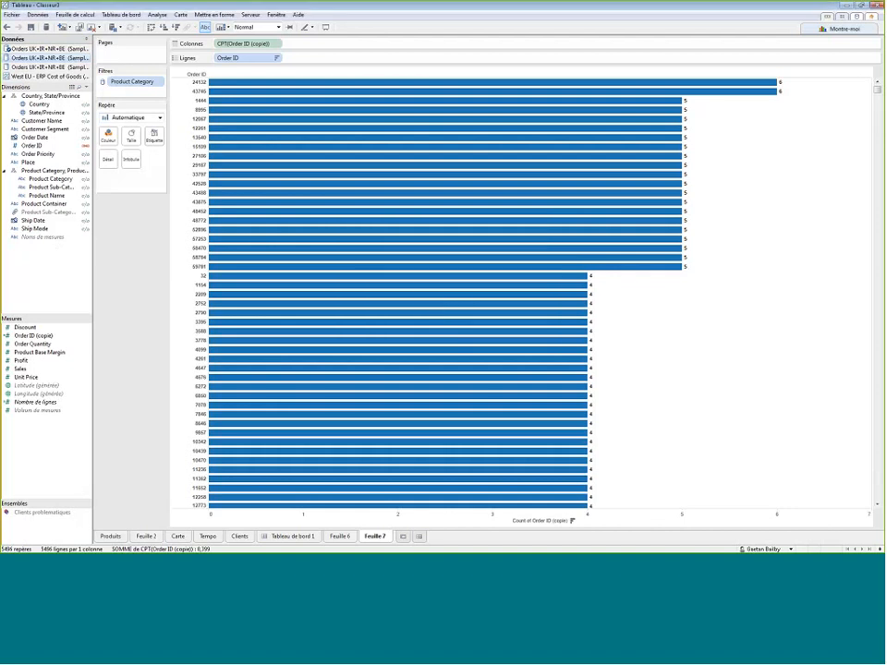